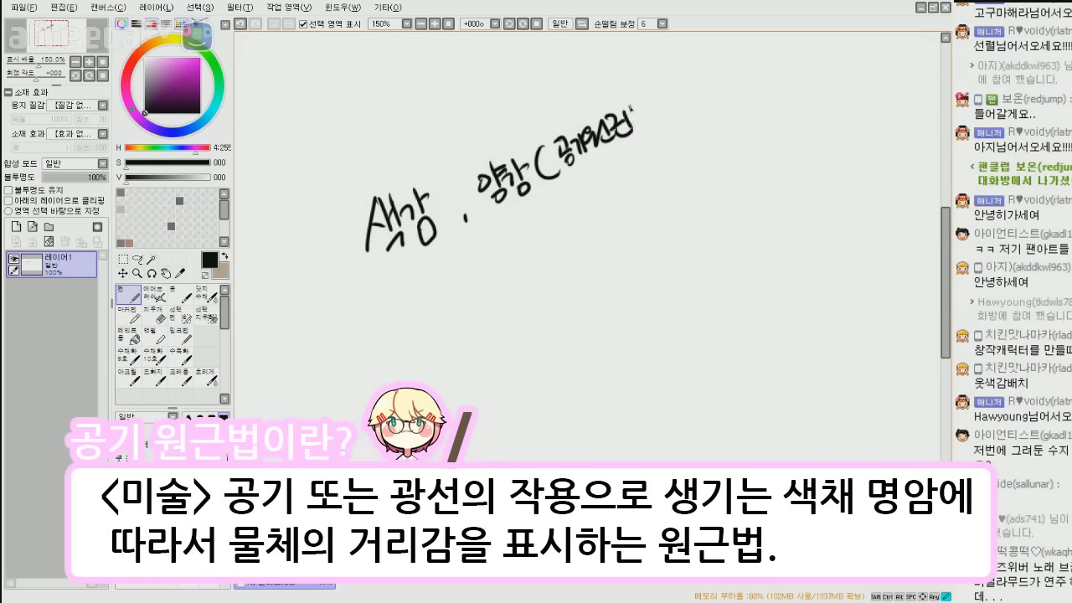
# Draw a wavy underline beneath the handwritten words about volume and aerial perspective.
pyautogui.moveTo(582, 227); pyautogui.dragTo(591, 259)
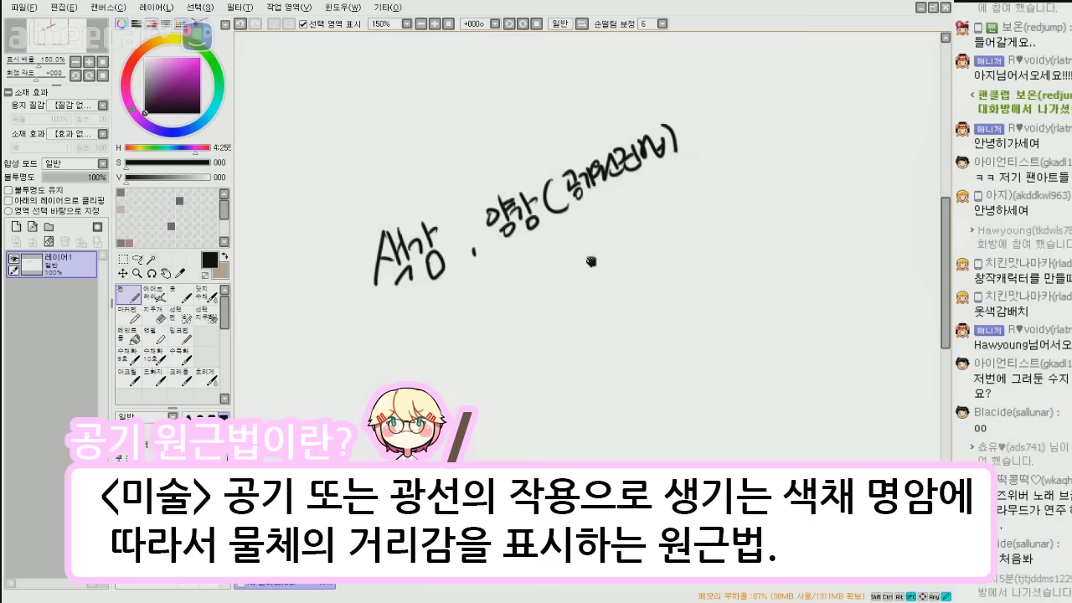
pyautogui.moveTo(537, 238)
pyautogui.mouseDown()
pyautogui.moveTo(537, 227)
pyautogui.moveTo(677, 136)
pyautogui.mouseUp()
pyautogui.hotkey('ctrl', 'z')
pyautogui.moveTo(485, 240)
pyautogui.mouseDown()
pyautogui.moveTo(520, 238)
pyautogui.moveTo(558, 212)
pyautogui.mouseUp()
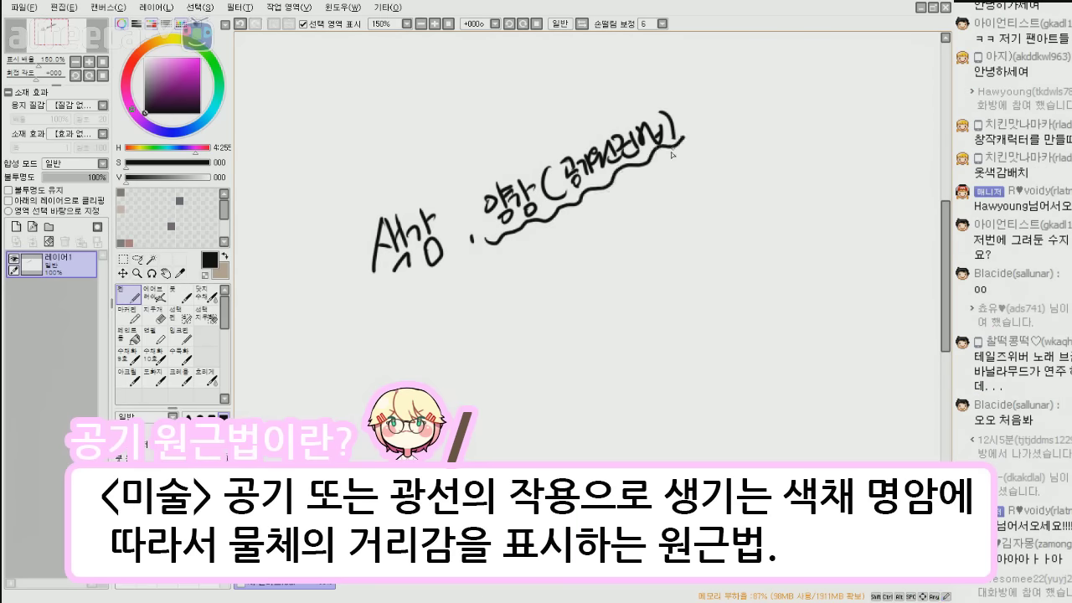
# Undo every stroke of the handwritten notes until the canvas is blank.
pyautogui.hotkey('ctrl', 'z')
pyautogui.hotkey('ctrl', 'z')
pyautogui.hotkey('ctrl', 'z')
pyautogui.hotkey('ctrl', 'z')
pyautogui.hotkey('ctrl', 'z')
pyautogui.hotkey('ctrl', 'z')
pyautogui.hotkey('ctrl', 'z')
pyautogui.hotkey('ctrl', 'z')
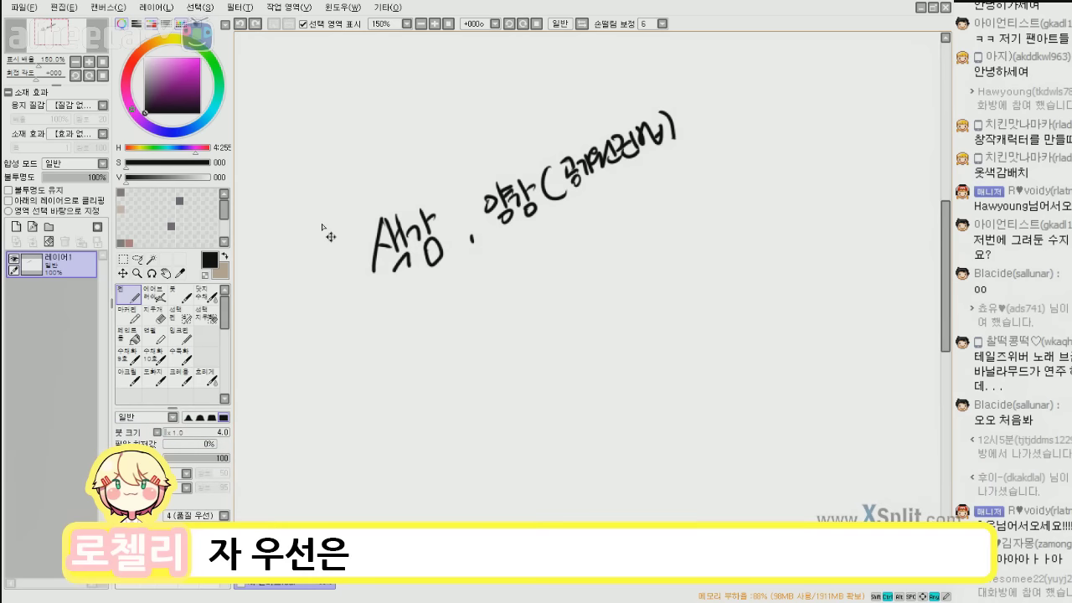
pyautogui.hotkey('ctrl', 'z')
pyautogui.hotkey('ctrl', 'z')
pyautogui.hotkey('ctrl', 'z')
pyautogui.hotkey('ctrl', 'z')
pyautogui.hotkey('ctrl', 'z')
pyautogui.hotkey('ctrl', 'z')
pyautogui.hotkey('ctrl', 'z')
pyautogui.hotkey('ctrl', 'z')
pyautogui.hotkey('ctrl', 'z')
pyautogui.hotkey('ctrl', 'z')
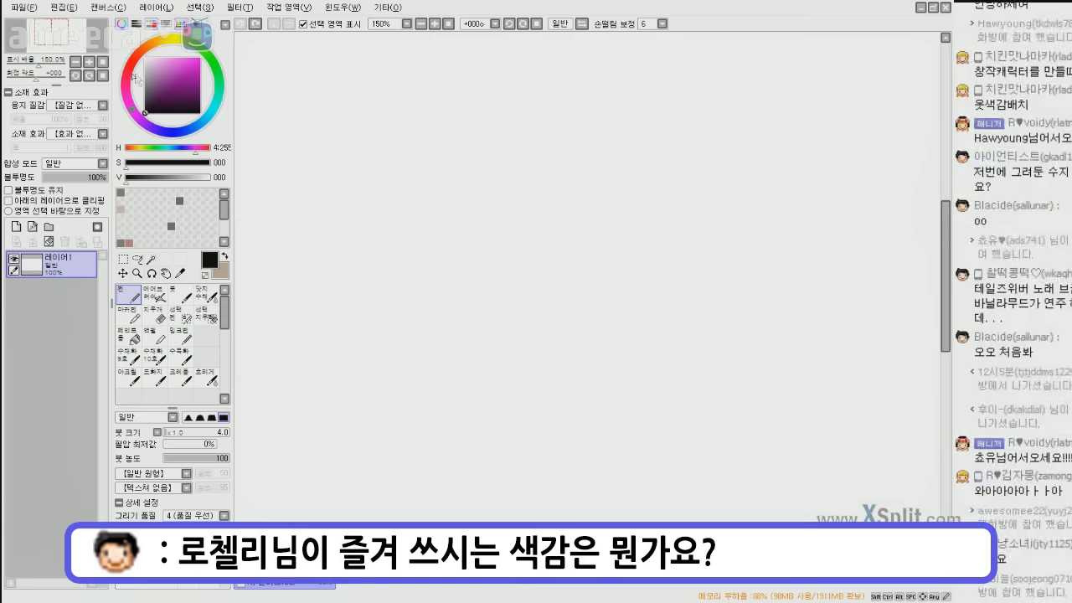
# Paint a round greyish salmon swatch (S 39, V 213) with the pen at size 60.
pyautogui.moveTo(130, 75); pyautogui.dragTo(156, 65)
pyautogui.press(']')
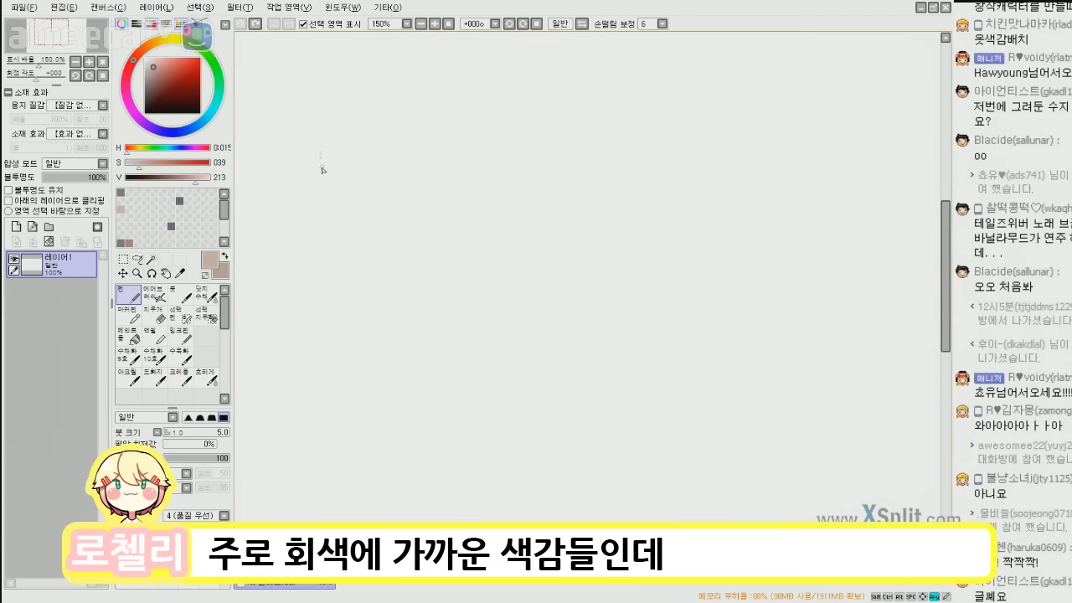
pyautogui.press(']')
pyautogui.press(']')
pyautogui.press(']')
pyautogui.press(']')
pyautogui.press(']')
pyautogui.press(']')
pyautogui.press(']')
pyautogui.press(']')
pyautogui.press(']')
pyautogui.moveTo(343, 189); pyautogui.dragTo(352, 206)
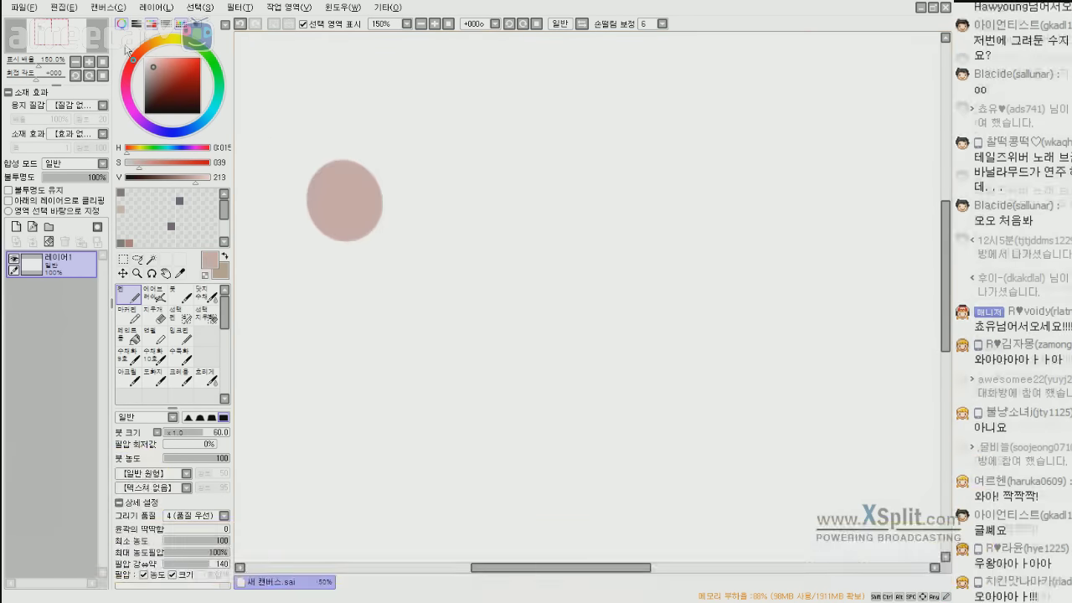
# Paint four more round swatches beside it in equally muted pink, blue, yellow and violet.
pyautogui.click(124, 84)
pyautogui.click(420, 138)
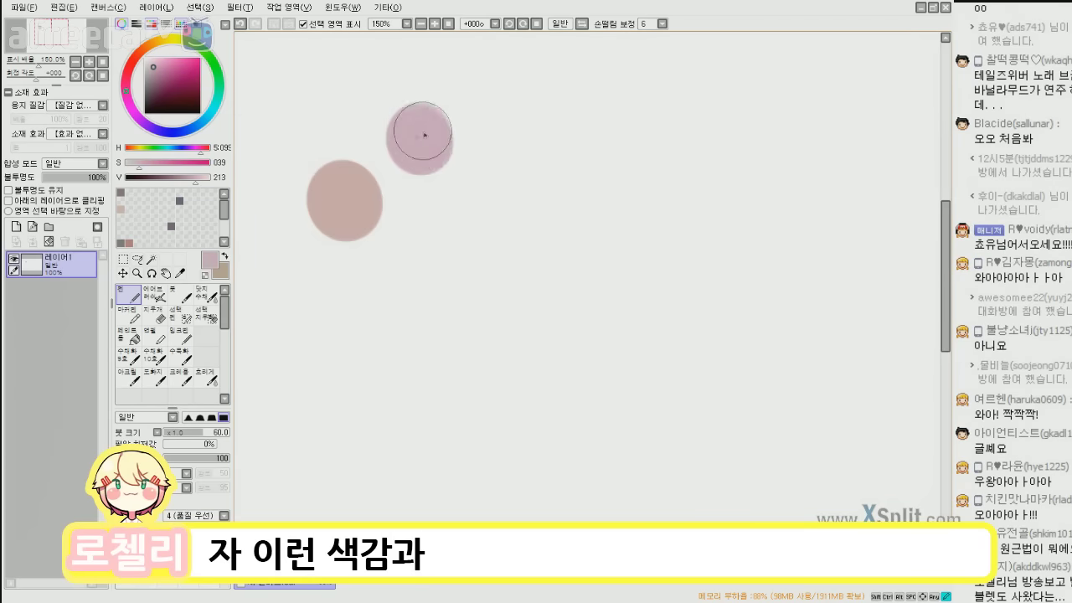
pyautogui.click(173, 132)
pyautogui.moveTo(419, 253); pyautogui.dragTo(421, 264)
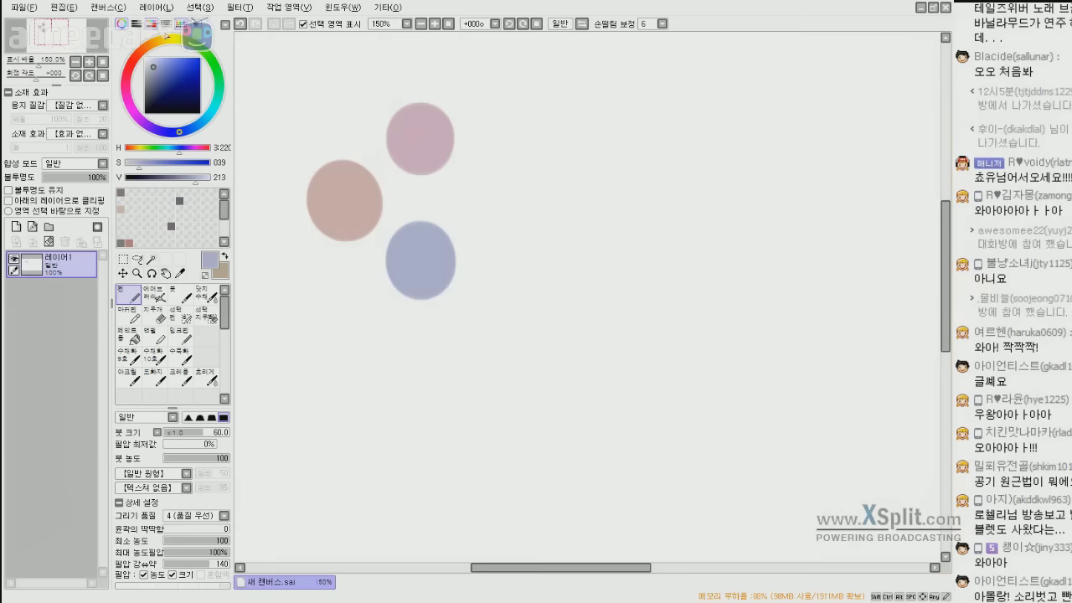
pyautogui.click(168, 39)
pyautogui.moveTo(479, 199); pyautogui.dragTo(482, 205)
pyautogui.click(485, 200)
pyautogui.click(142, 123)
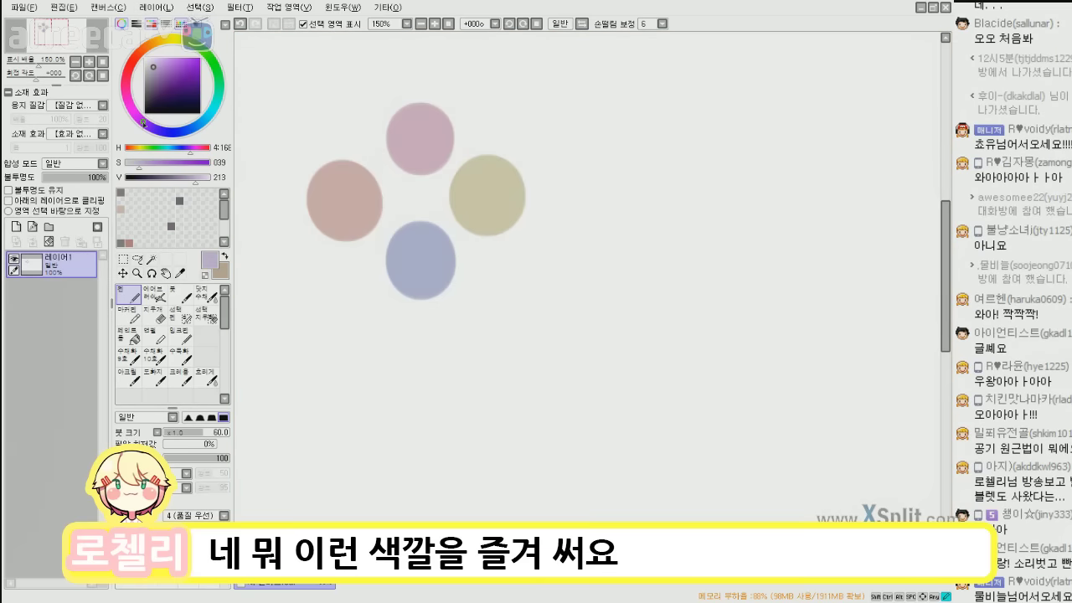
pyautogui.moveTo(511, 325)
pyautogui.mouseDown()
pyautogui.moveTo(512, 310)
pyautogui.moveTo(497, 316)
pyautogui.moveTo(523, 297)
pyautogui.mouseUp()
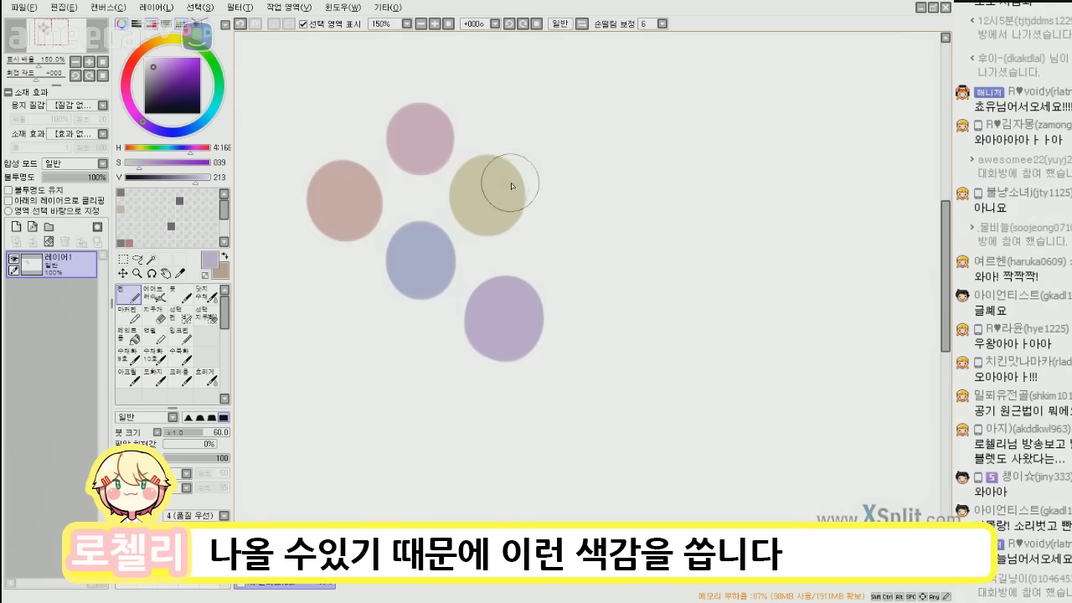
# Undo the five colour swatches.
pyautogui.hotkey('ctrl', 'z')
pyautogui.hotkey('ctrl', 'z')
pyautogui.hotkey('ctrl', 'z')
pyautogui.hotkey('ctrl', 'z')
pyautogui.hotkey('ctrl', 'z')
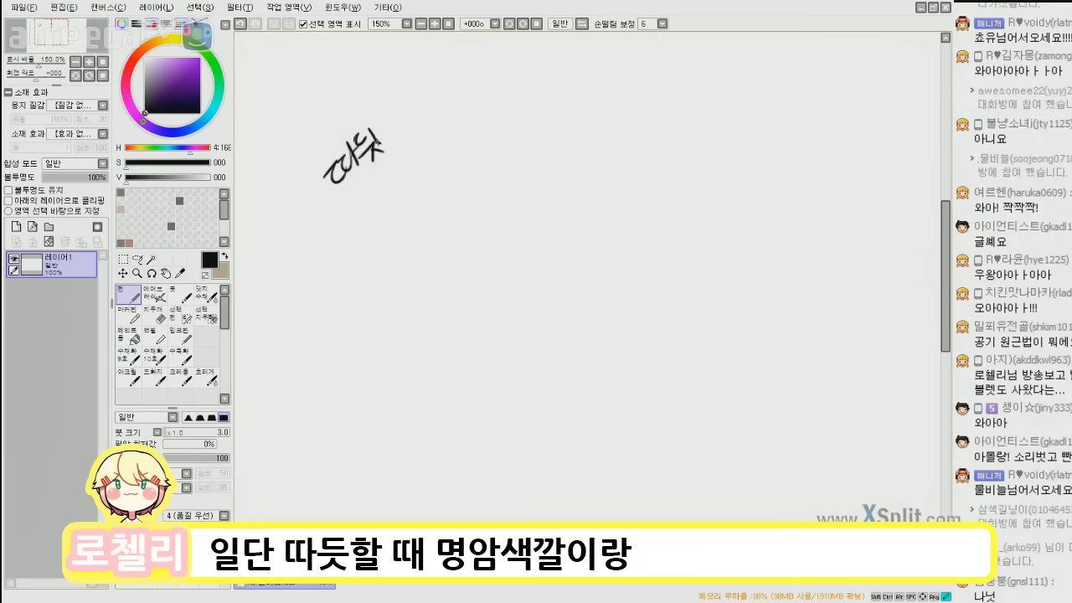
# Handwrite the headings "따뜻할 명암" and "차가울때의 명암!" in black with a size 3 pen.
pyautogui.moveTo(371, 134); pyautogui.dragTo(383, 139)
pyautogui.moveTo(382, 117)
pyautogui.mouseDown()
pyautogui.moveTo(393, 134)
pyautogui.moveTo(467, 126)
pyautogui.mouseUp()
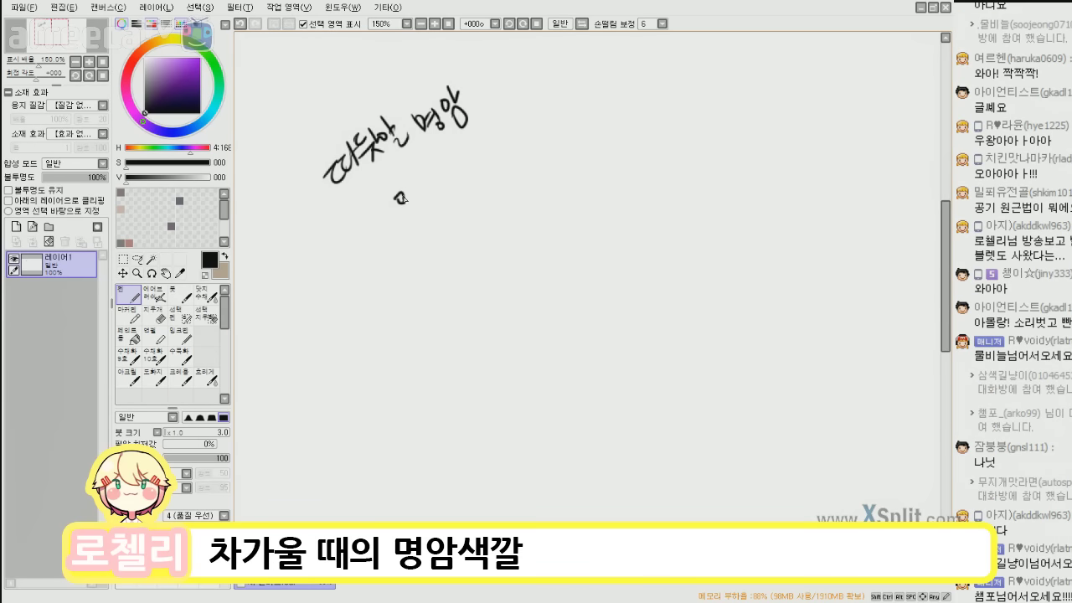
pyautogui.moveTo(373, 210); pyautogui.dragTo(533, 154)
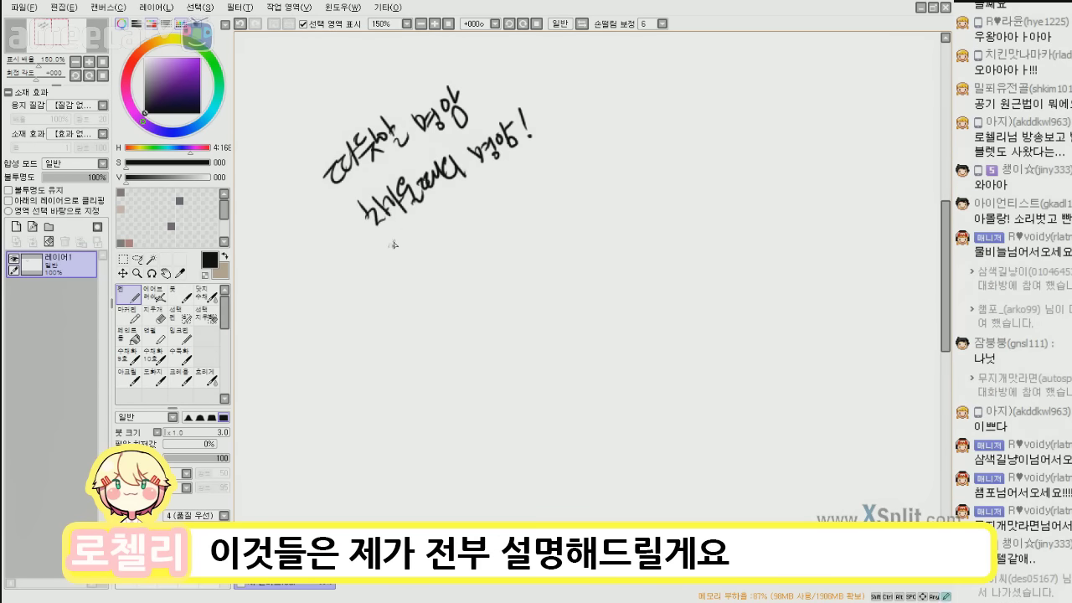
pyautogui.moveTo(387, 246); pyautogui.dragTo(566, 128)
# Undo the last strokes and clear all the handwriting from 레이어1.
pyautogui.hotkey('ctrl', 'z')
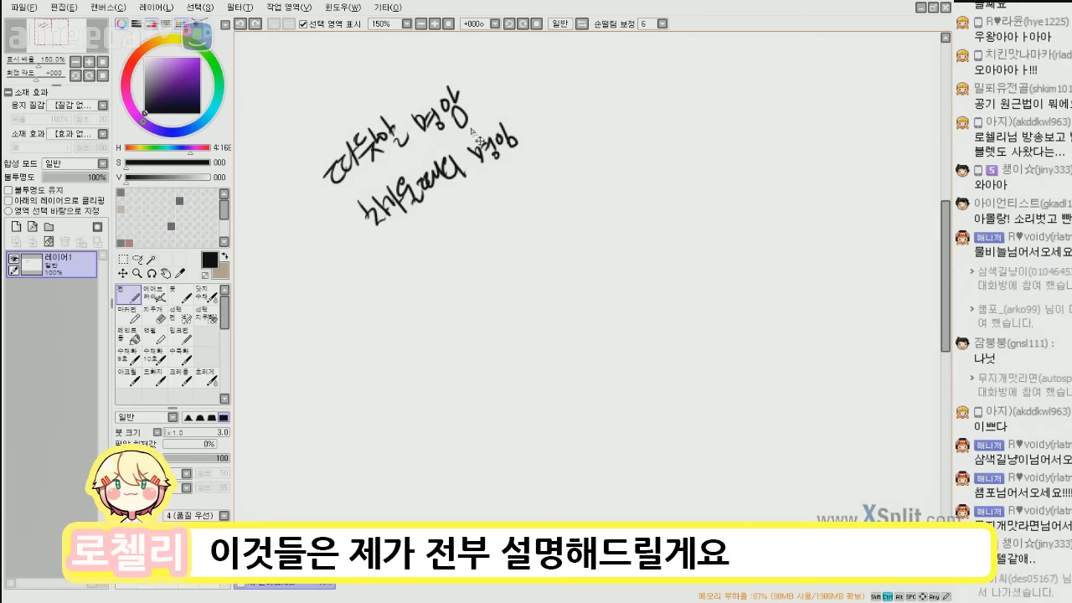
pyautogui.press('e')
pyautogui.click(49, 241)
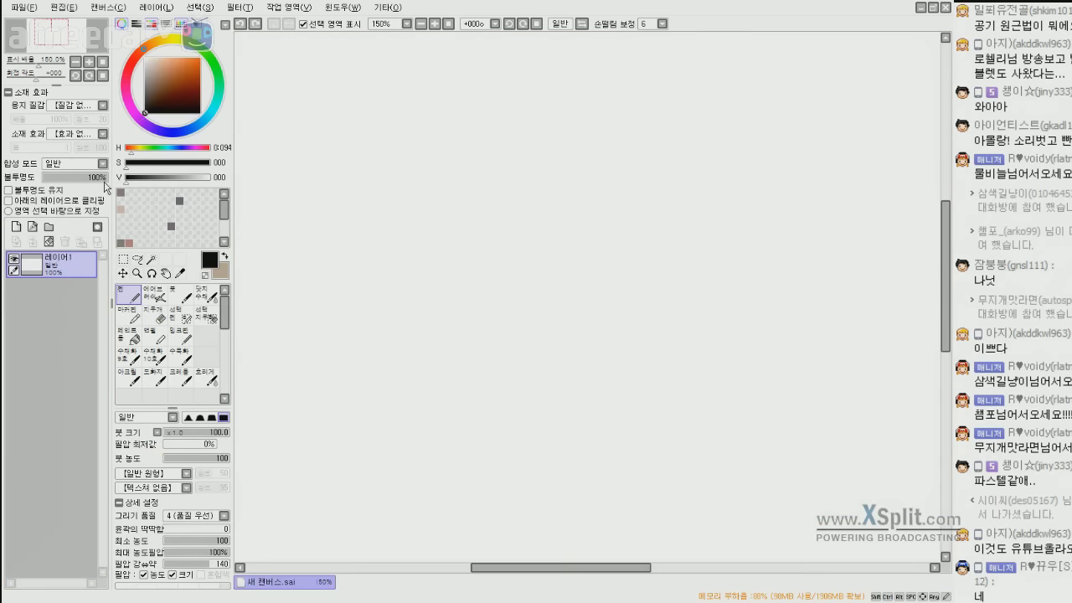
# Sketch the outline of a three-sided cube in black with the pen at size 2.3.
pyautogui.press('[')
pyautogui.press('[')
pyautogui.press('[')
pyautogui.press('[')
pyautogui.press('[')
pyautogui.press('[')
pyautogui.press('[')
pyautogui.moveTo(377, 143); pyautogui.dragTo(550, 130)
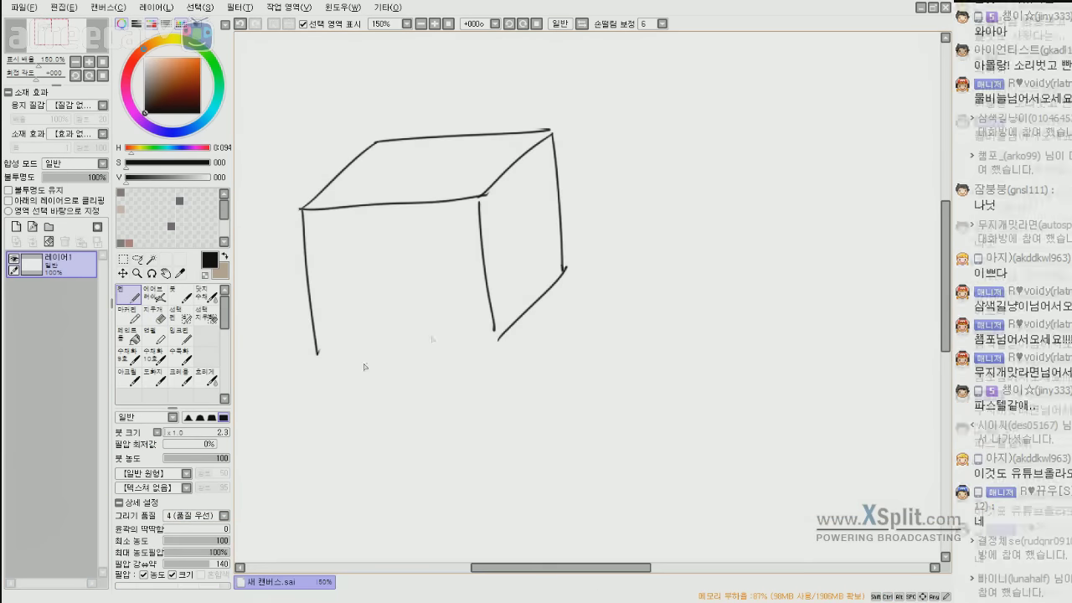
pyautogui.moveTo(329, 361); pyautogui.dragTo(519, 338)
pyautogui.hotkey('ctrl', 'z')
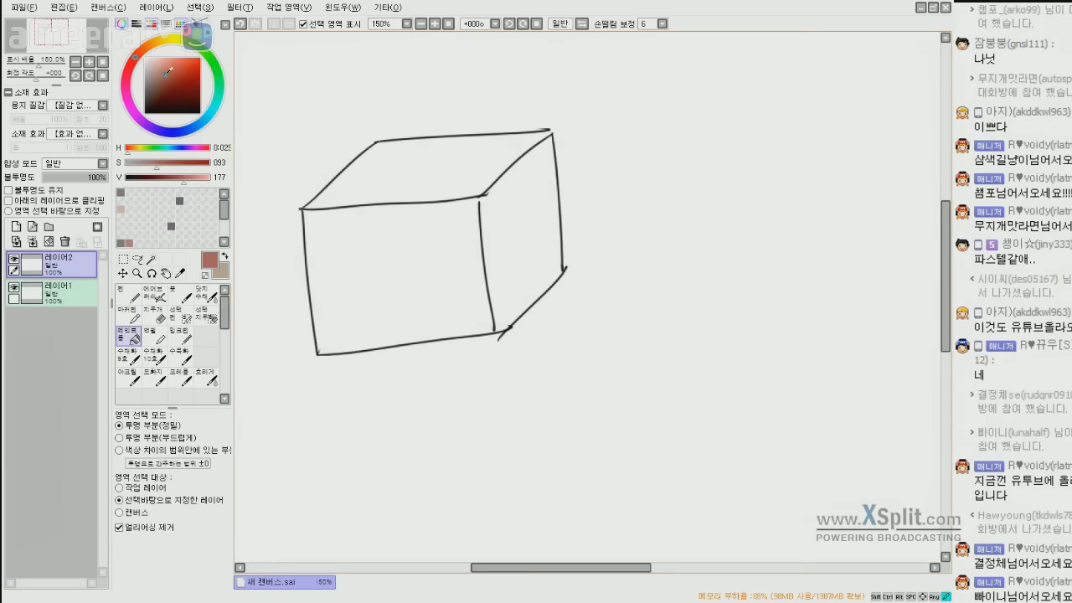
# Fill the cube's front and right faces with reddish brown on 레이어2 and set that layer's blend mode to 곱하기 (Multiply).
pyautogui.click(417, 256)
pyautogui.click(414, 184)
pyautogui.hotkey('ctrl', 'z')
pyautogui.click(68, 165)
pyautogui.click(71, 186)
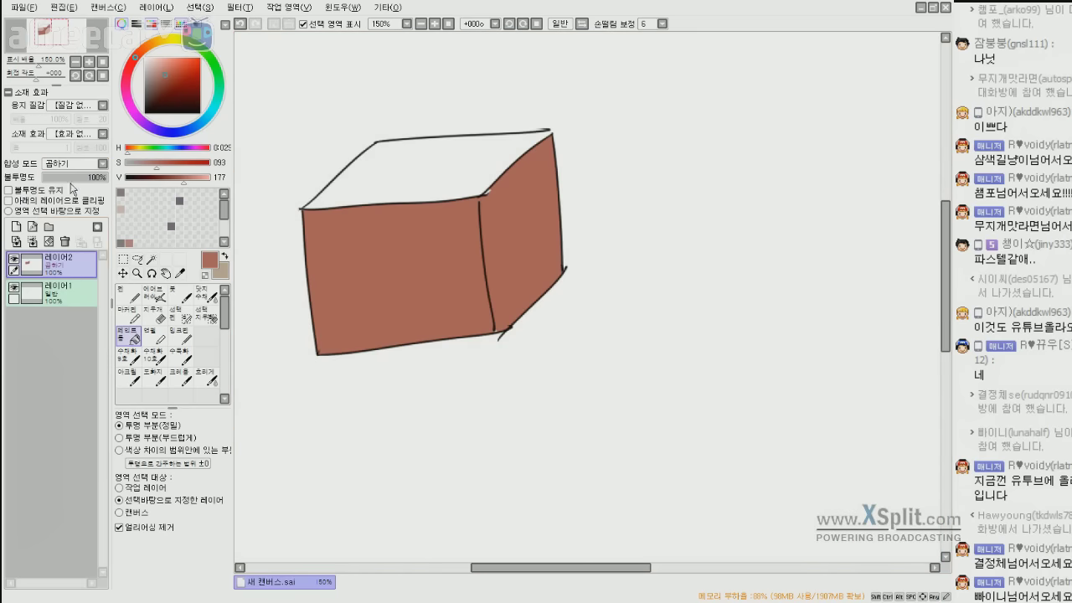
# Close the gap in the cube outline at its upper back corner with the black pen on 레이어1.
pyautogui.click(58, 293)
pyautogui.click(124, 293)
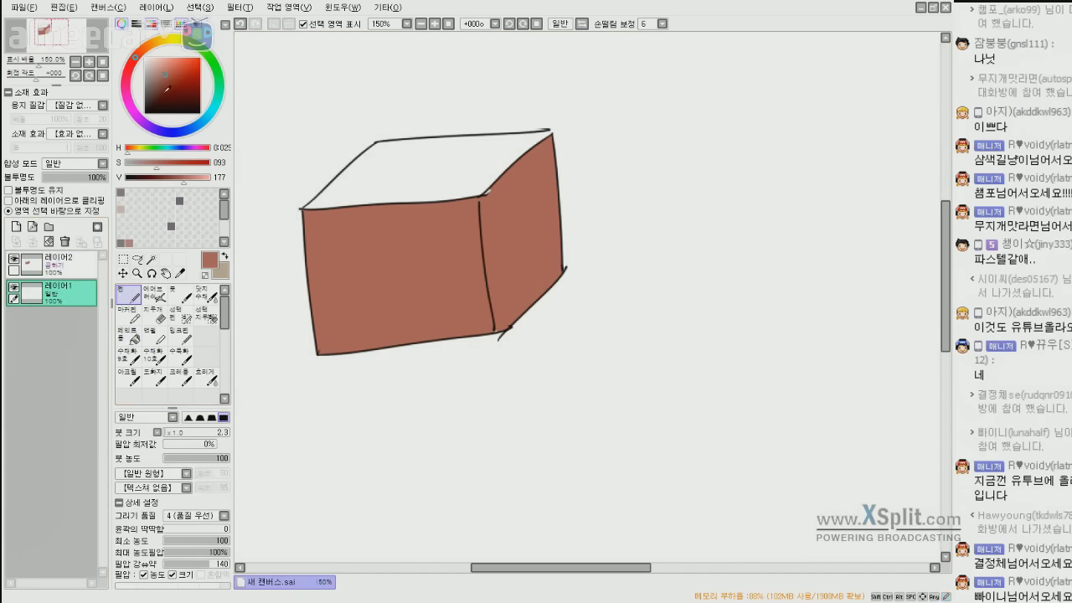
pyautogui.click(145, 112)
# Fill the cube's top face on 레이어2 with the reddish brown sampled from the front face.
pyautogui.click(59, 263)
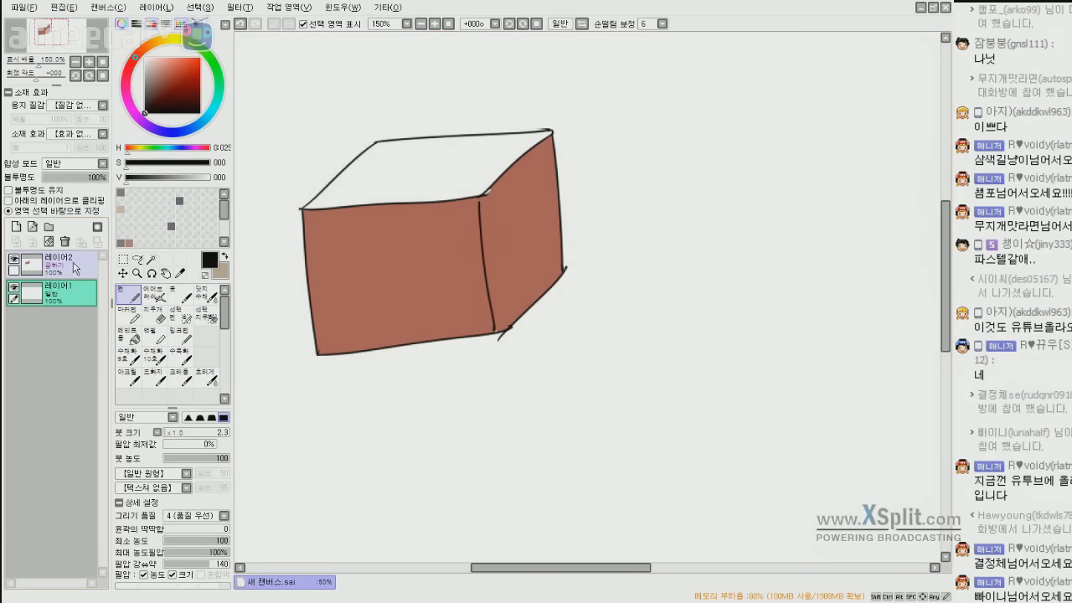
pyautogui.click(128, 338)
pyautogui.click(416, 194)
pyautogui.hotkey('ctrl', 'z')
pyautogui.rightClick(400, 227)
pyautogui.click(388, 183)
pyautogui.press('n')
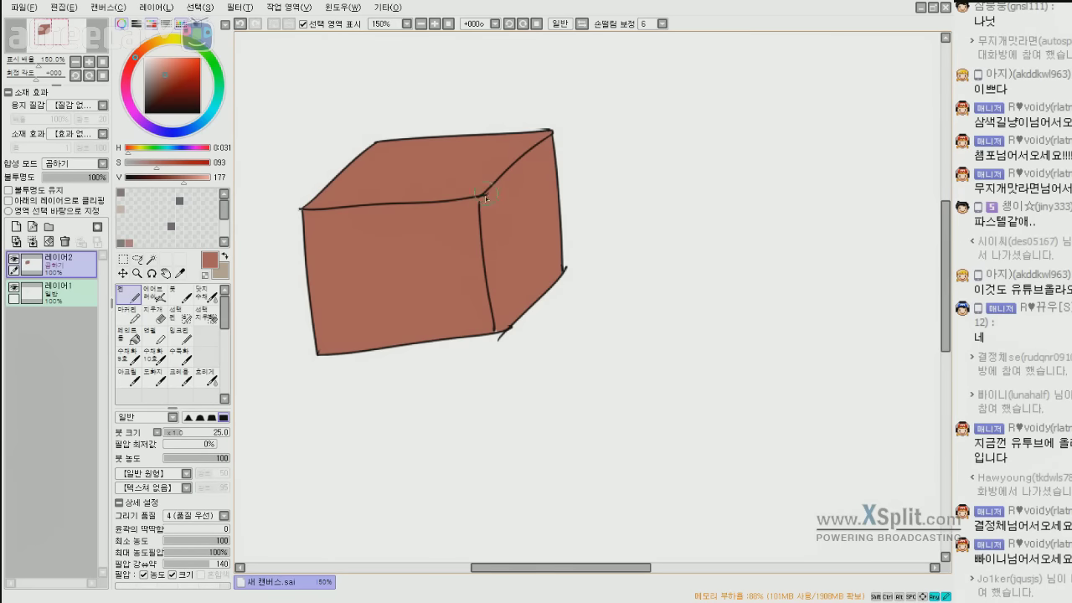
# Lock 레이어2's opacity and repaint the whole cube in lighter salmon (S 84, V 210), enlarging the pen to size 350.
pyautogui.click(37, 190)
pyautogui.click(163, 68)
pyautogui.moveTo(305, 209)
pyautogui.mouseDown()
pyautogui.moveTo(315, 178)
pyautogui.moveTo(322, 312)
pyautogui.mouseUp()
pyautogui.press(']')
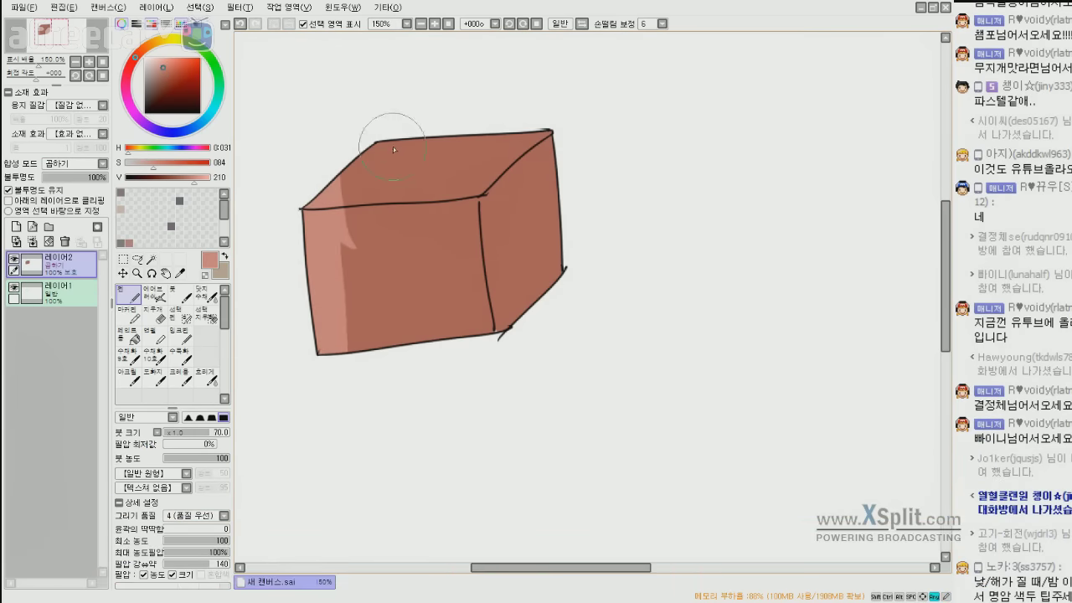
pyautogui.press(']')
pyautogui.press(']')
pyautogui.press(']')
pyautogui.press(']')
pyautogui.press(']')
pyautogui.press(']')
pyautogui.press(']')
pyautogui.press(']')
pyautogui.moveTo(392, 151); pyautogui.dragTo(372, 302)
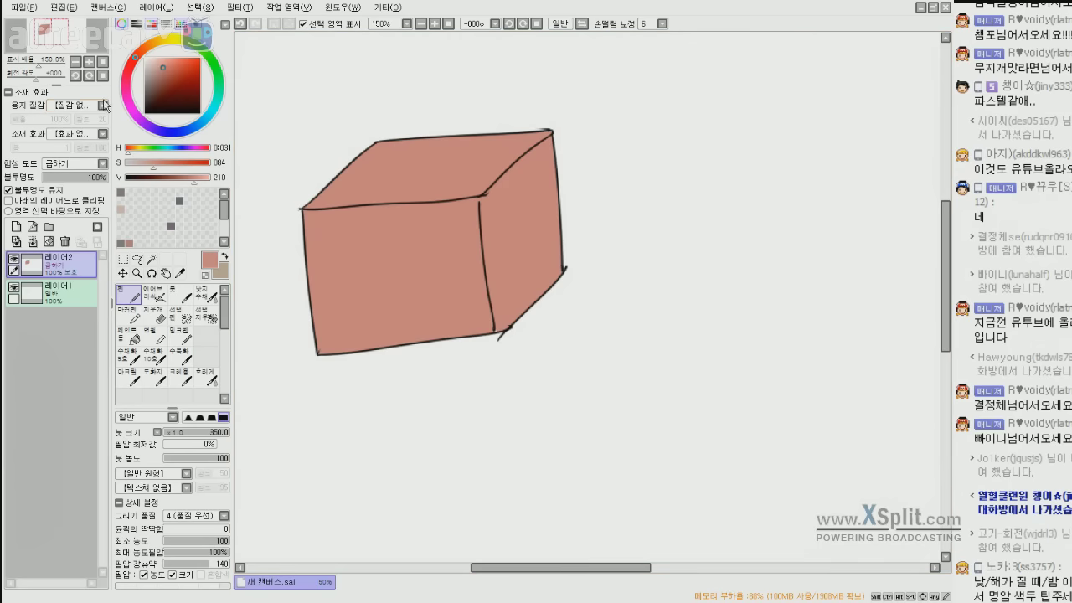
# Choose a cold greyish blue-violet (S 45, V 120) and brush it onto the cube's right face with the pen at size 200.
pyautogui.click(143, 123)
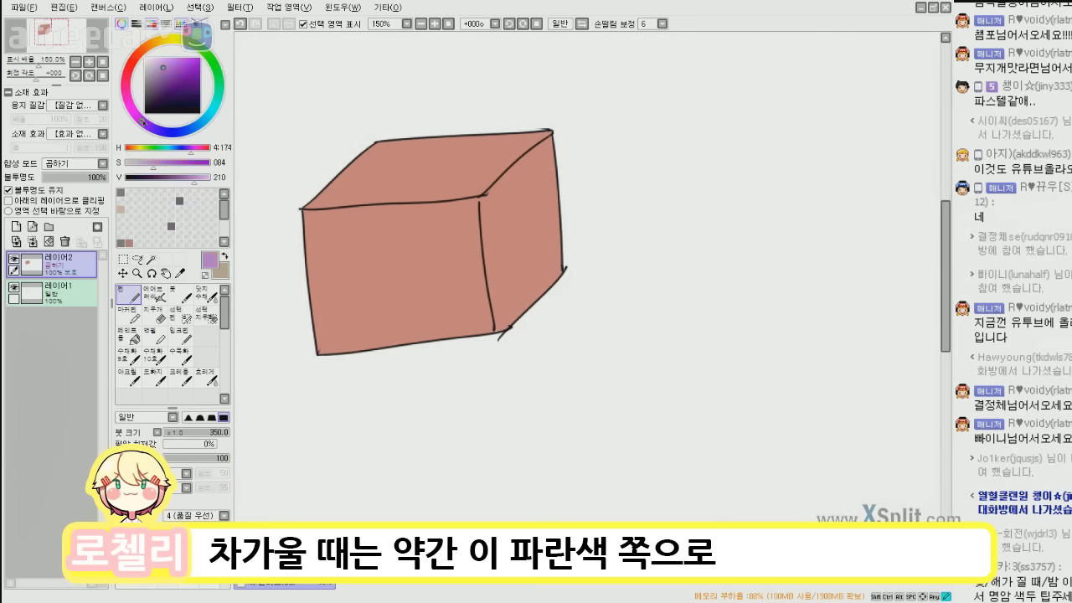
pyautogui.moveTo(161, 65); pyautogui.dragTo(153, 84)
pyautogui.moveTo(149, 128); pyautogui.dragTo(131, 64)
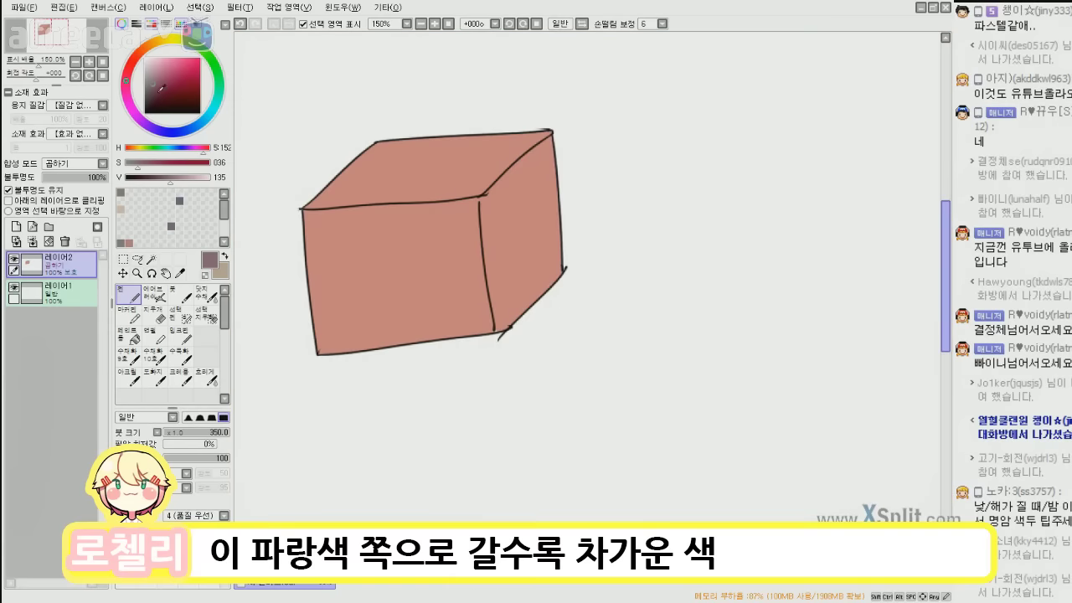
pyautogui.moveTo(156, 130)
pyautogui.mouseDown()
pyautogui.moveTo(177, 132)
pyautogui.moveTo(137, 117)
pyautogui.moveTo(128, 76)
pyautogui.moveTo(142, 51)
pyautogui.moveTo(131, 115)
pyautogui.moveTo(127, 74)
pyautogui.moveTo(151, 127)
pyautogui.mouseUp()
pyautogui.click(154, 88)
pyautogui.press('[')
pyautogui.press('[')
pyautogui.press('[')
pyautogui.press('[')
pyautogui.press('[')
pyautogui.press('[')
pyautogui.press('[')
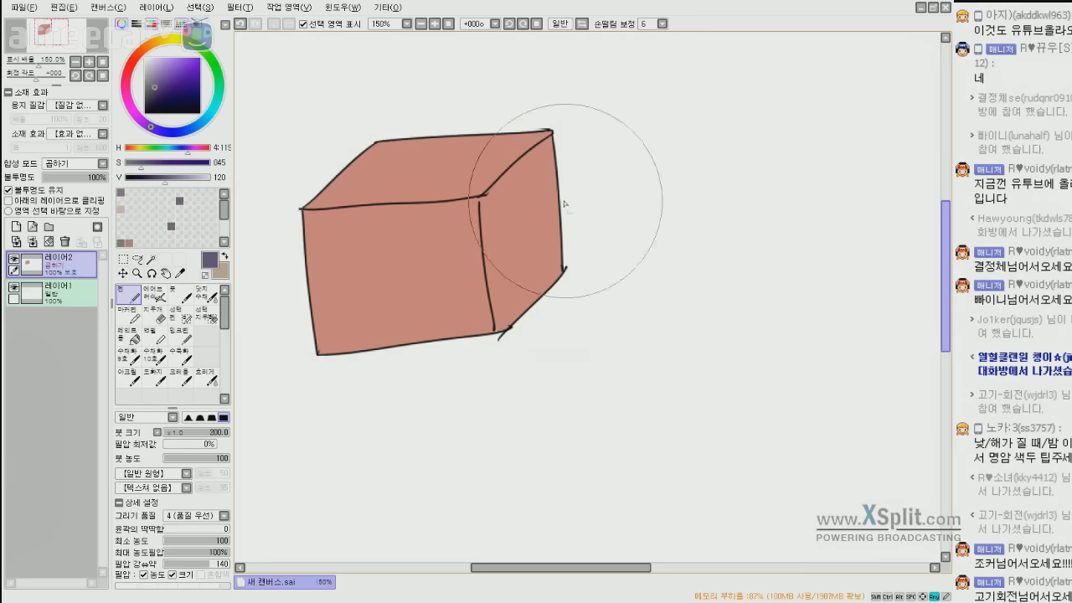
pyautogui.moveTo(549, 138)
pyautogui.mouseDown()
pyautogui.moveTo(575, 179)
pyautogui.moveTo(566, 207)
pyautogui.moveTo(513, 249)
pyautogui.moveTo(522, 206)
pyautogui.moveTo(535, 315)
pyautogui.mouseUp()
# Blend the violet into the salmon, sample the mauve midtone, and paint the cube's front and right faces with it.
pyautogui.click(206, 377)
pyautogui.keyDown('alt'); pyautogui.click(516, 231); pyautogui.keyUp('alt')
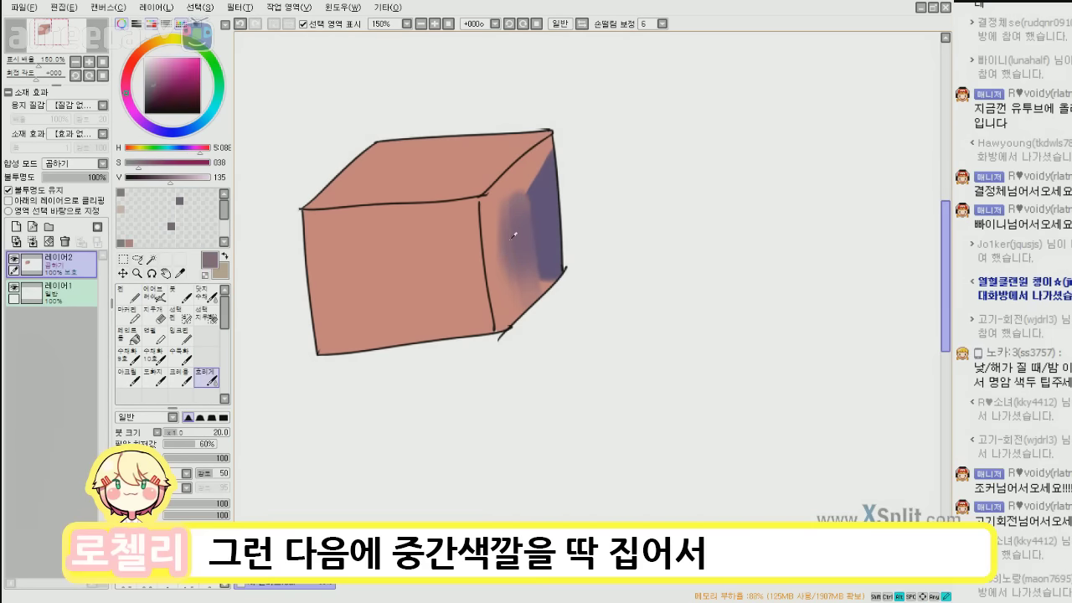
pyautogui.press('n')
pyautogui.moveTo(276, 335)
pyautogui.mouseDown()
pyautogui.moveTo(524, 312)
pyautogui.moveTo(567, 269)
pyautogui.moveTo(340, 286)
pyautogui.moveTo(326, 270)
pyautogui.moveTo(533, 234)
pyautogui.moveTo(577, 192)
pyautogui.mouseUp()
# Clean up the top face's front edge with the sampled salmon, using the pen at size 20.
pyautogui.press('[')
pyautogui.keyDown('alt'); pyautogui.click(410, 162); pyautogui.keyUp('alt')
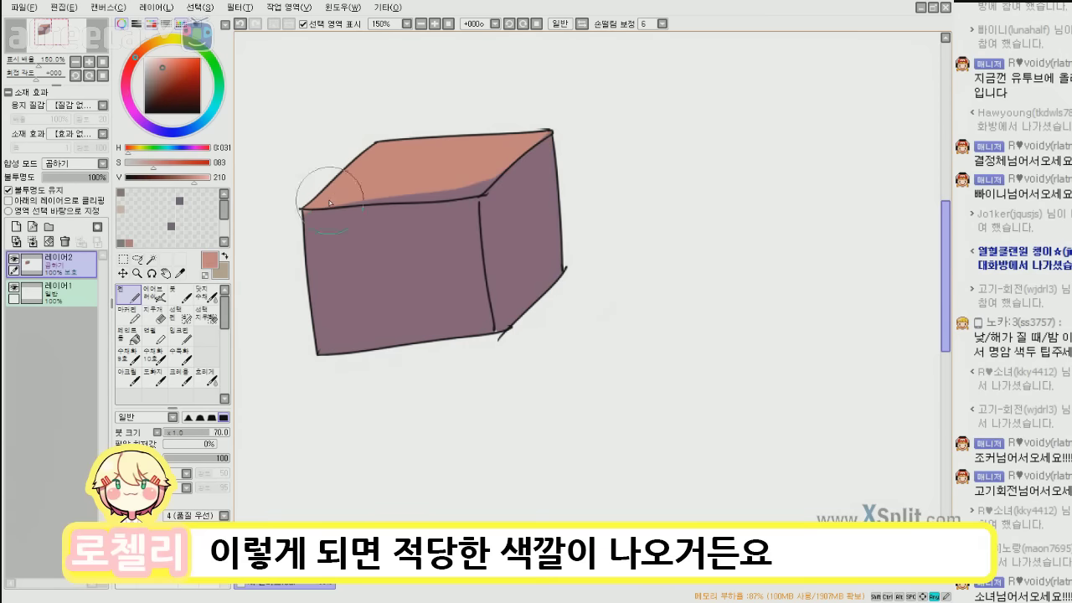
pyautogui.press('[')
pyautogui.press('[')
pyautogui.press('[')
pyautogui.press('[')
pyautogui.press('[')
pyautogui.moveTo(309, 207); pyautogui.dragTo(441, 201)
pyautogui.hotkey('ctrl', 'z')
pyautogui.moveTo(368, 190); pyautogui.dragTo(458, 190)
pyautogui.moveTo(371, 197); pyautogui.dragTo(479, 192)
pyautogui.hotkey('ctrl', 'z')
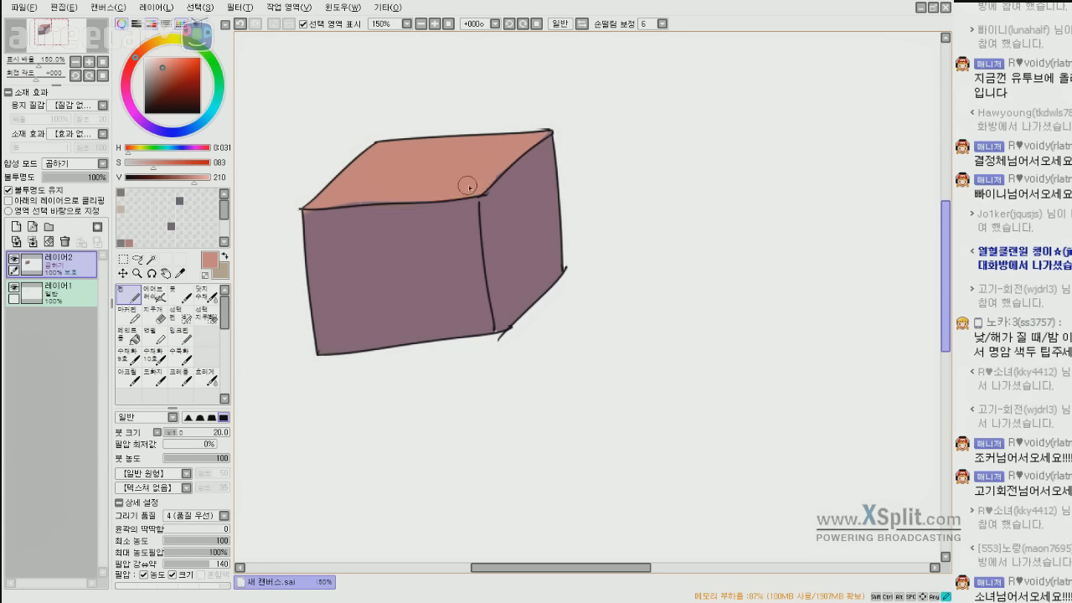
pyautogui.keyDown('alt'); pyautogui.click(301, 220); pyautogui.keyUp('alt')
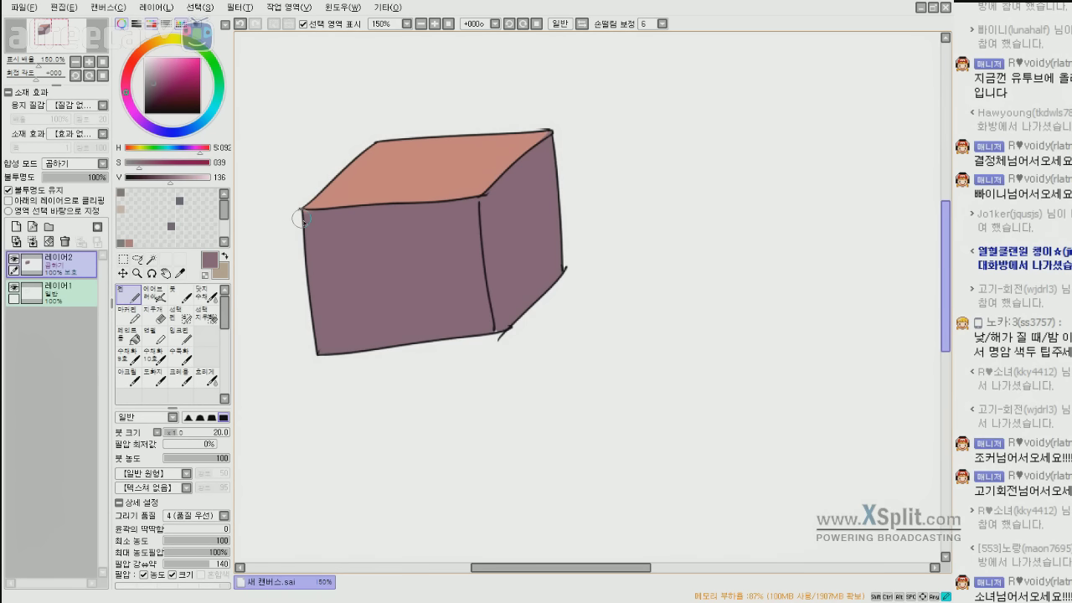
pyautogui.keyDown('alt'); pyautogui.click(483, 148); pyautogui.keyUp('alt')
pyautogui.keyDown('alt'); pyautogui.click(469, 334); pyautogui.keyUp('alt')
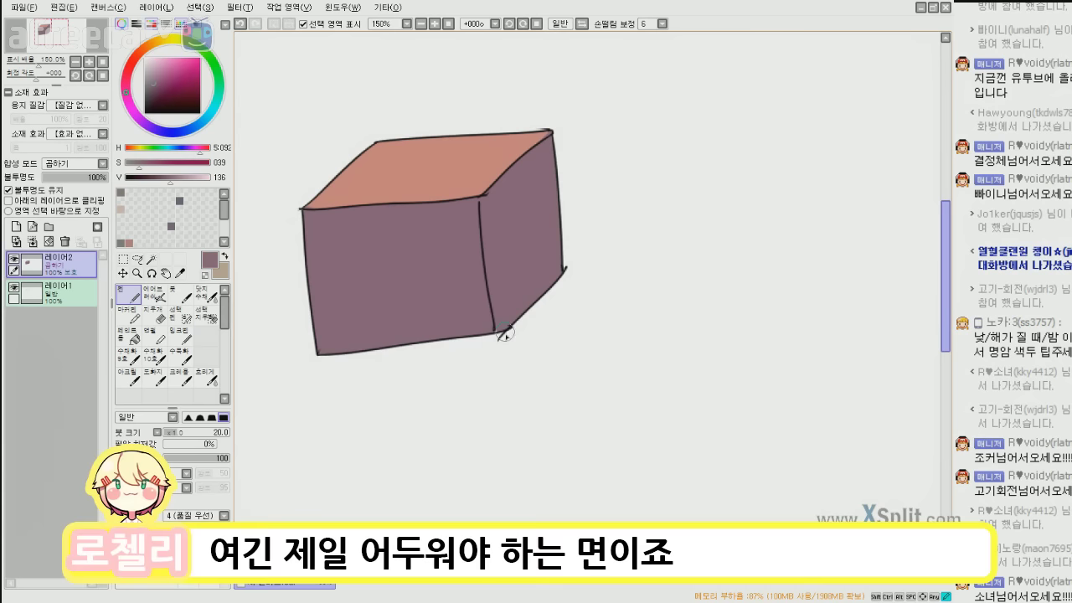
# Mix a darker, bluer tone into the mauve, sample the blend, and cover the cube's right face as the darkest shadow.
pyautogui.click(152, 92)
pyautogui.moveTo(154, 123); pyautogui.dragTo(161, 131)
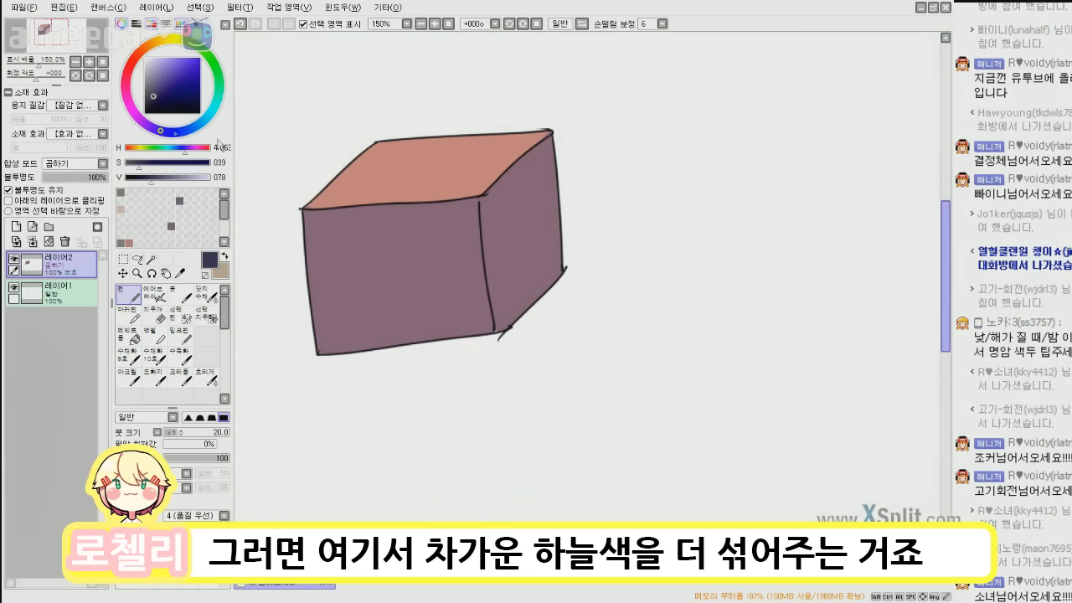
pyautogui.moveTo(558, 238); pyautogui.dragTo(539, 293)
pyautogui.press('c')
pyautogui.moveTo(553, 220); pyautogui.dragTo(543, 268)
pyautogui.rightClick(548, 241)
pyautogui.press('n')
pyautogui.moveTo(556, 231)
pyautogui.mouseDown()
pyautogui.moveTo(551, 336)
pyautogui.moveTo(545, 293)
pyautogui.moveTo(498, 290)
pyautogui.mouseUp()
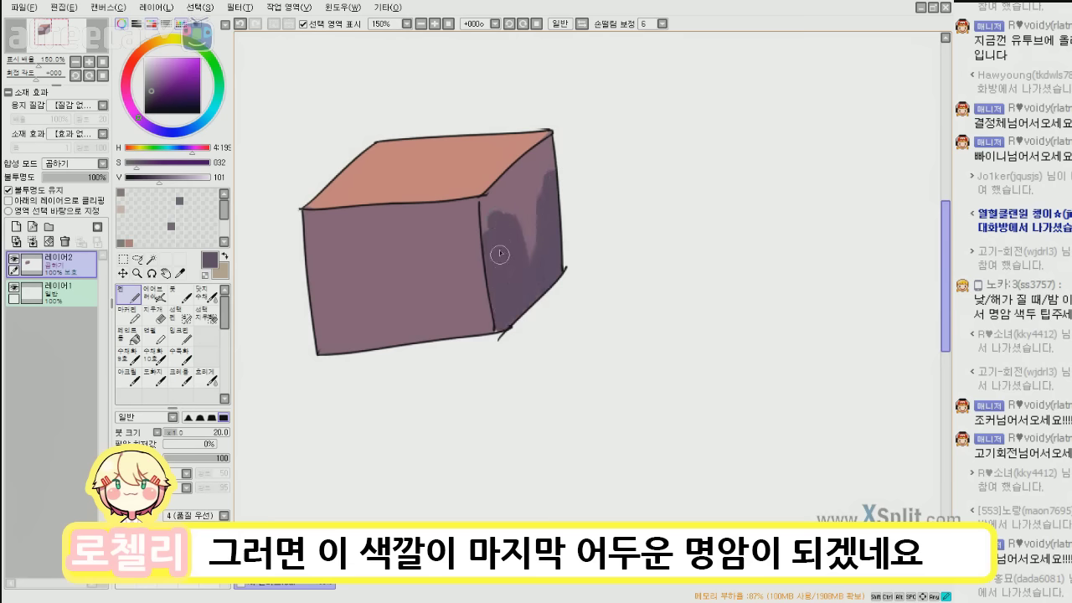
pyautogui.moveTo(492, 218)
pyautogui.mouseDown()
pyautogui.moveTo(542, 151)
pyautogui.moveTo(551, 156)
pyautogui.moveTo(518, 237)
pyautogui.mouseUp()
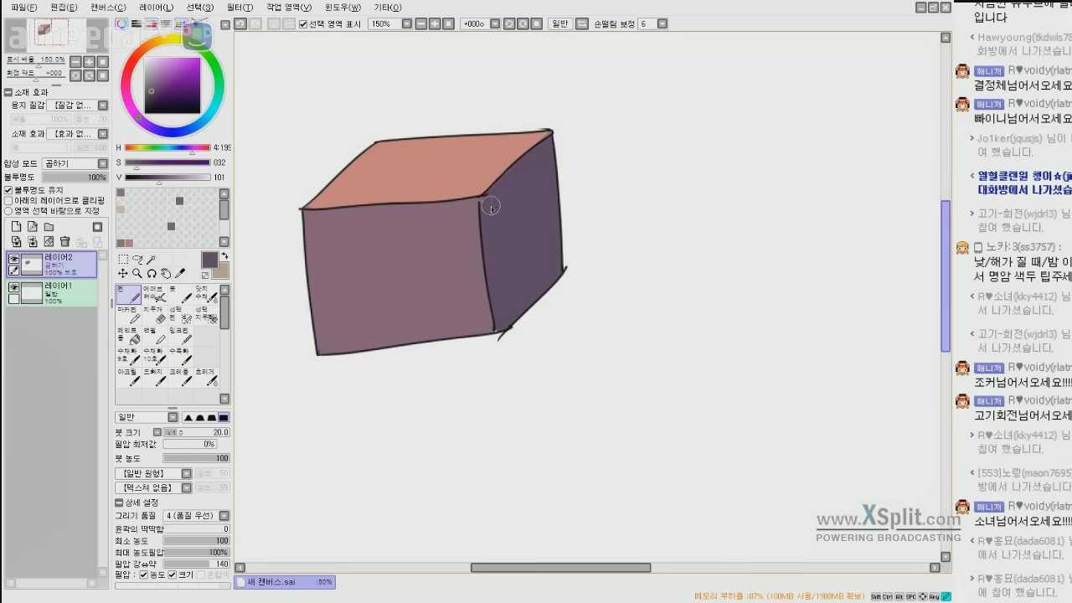
pyautogui.moveTo(42, 63)
pyautogui.mouseDown()
pyautogui.moveTo(22, 63)
pyautogui.moveTo(41, 70)
pyautogui.mouseUp()
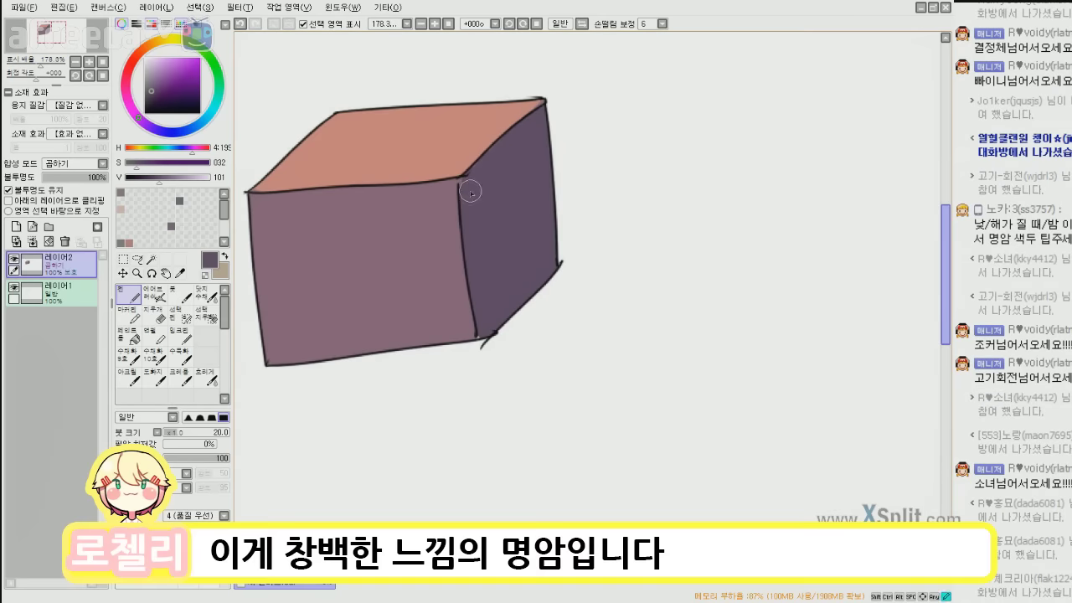
# Add a new layer above the cube's shading layer and set its blend mode to Overlay.
pyautogui.moveTo(483, 205); pyautogui.dragTo(550, 227)
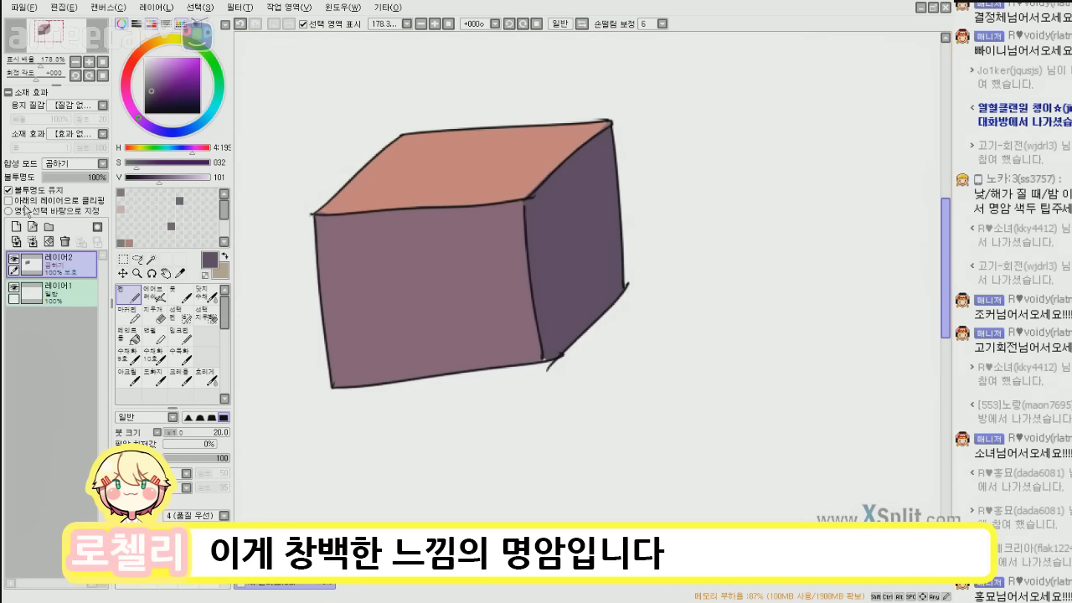
pyautogui.click(15, 227)
pyautogui.click(102, 163)
pyautogui.click(71, 208)
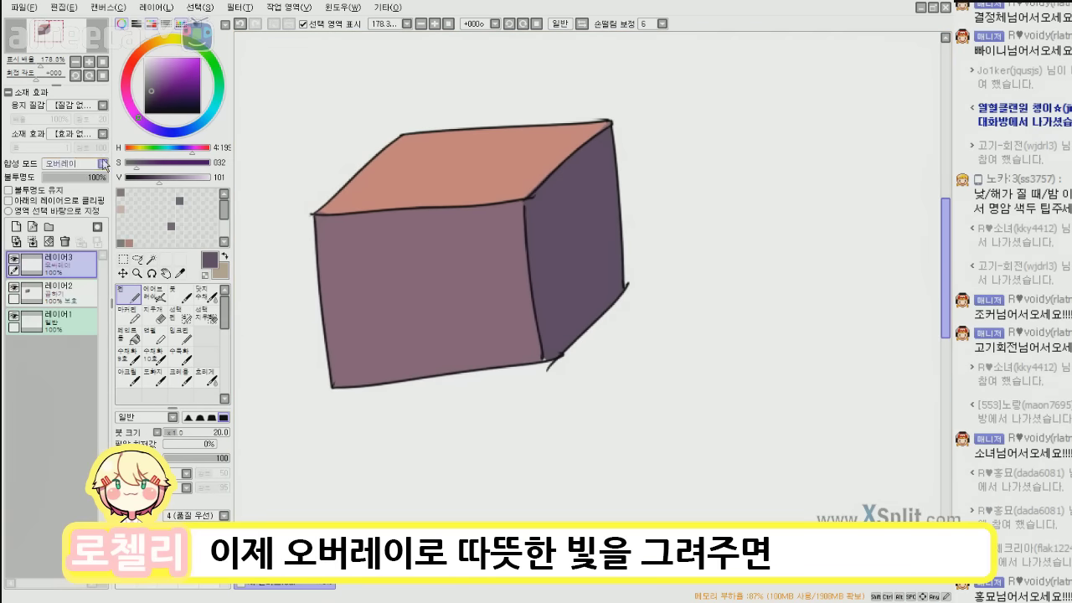
# Choose a soft light orange (S 63, V 201) and enlarge the airbrush to size 300.
pyautogui.click(144, 48)
pyautogui.moveTo(157, 60); pyautogui.dragTo(159, 70)
pyautogui.click(158, 297)
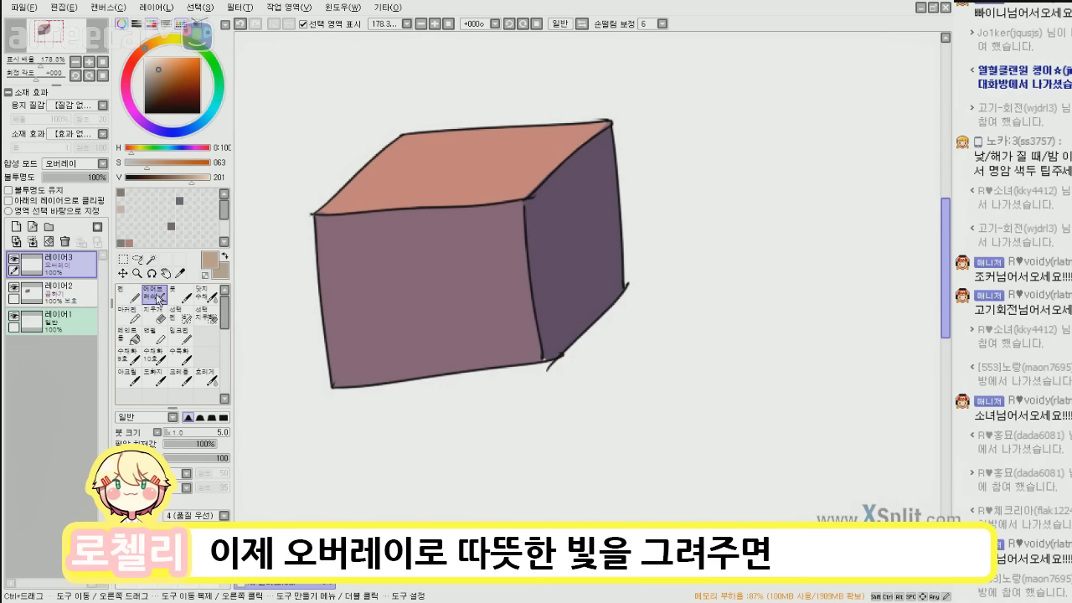
pyautogui.press(']')
pyautogui.press(']')
pyautogui.press(']')
pyautogui.press(']')
pyautogui.press(']')
pyautogui.press(']')
pyautogui.press(']')
pyautogui.press(']')
pyautogui.press(']')
pyautogui.press(']')
pyautogui.press(']')
pyautogui.press(']')
pyautogui.press(']')
pyautogui.moveTo(349, 135)
pyautogui.mouseDown()
pyautogui.moveTo(488, 76)
pyautogui.moveTo(376, 129)
pyautogui.moveTo(467, 69)
pyautogui.moveTo(476, 120)
pyautogui.mouseUp()
pyautogui.scroll(-5, 461, 62)
pyautogui.moveTo(410, 213)
pyautogui.mouseDown()
pyautogui.moveTo(393, 170)
pyautogui.moveTo(499, 146)
pyautogui.mouseUp()
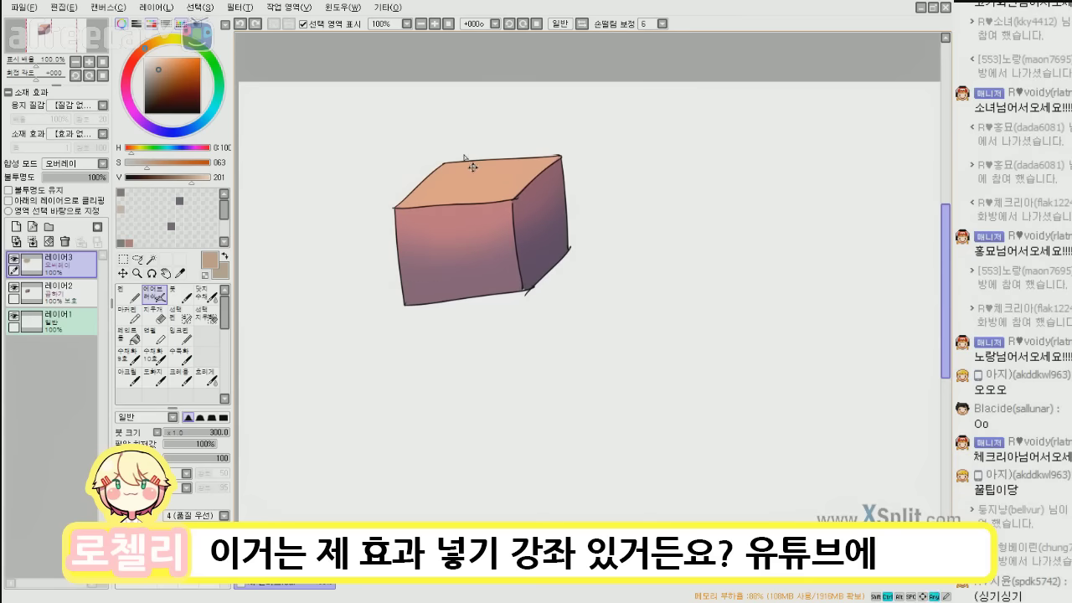
pyautogui.hotkey('ctrl', 'z')
pyautogui.hotkey('ctrl', 'z')
pyautogui.moveTo(427, 160); pyautogui.dragTo(502, 132)
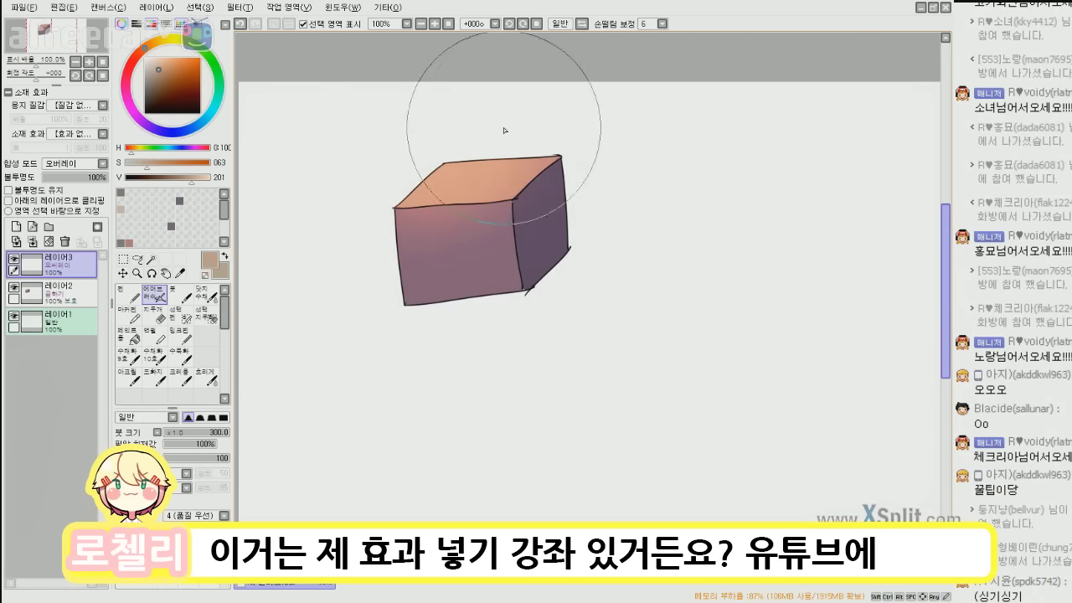
pyautogui.hotkey('ctrl', 'z')
# Airbrush the orange light over the cube's top face and the upper parts of its side faces with a smaller brush.
pyautogui.press('[')
pyautogui.press('[')
pyautogui.press('[')
pyautogui.press('[')
pyautogui.press('[')
pyautogui.moveTo(425, 184)
pyautogui.mouseDown()
pyautogui.moveTo(480, 148)
pyautogui.moveTo(569, 144)
pyautogui.moveTo(418, 207)
pyautogui.mouseUp()
# Soften the orange light's lower edge on the front and right faces with the blending brush, working up to size 70.
pyautogui.click(206, 377)
pyautogui.moveTo(523, 214); pyautogui.dragTo(471, 217)
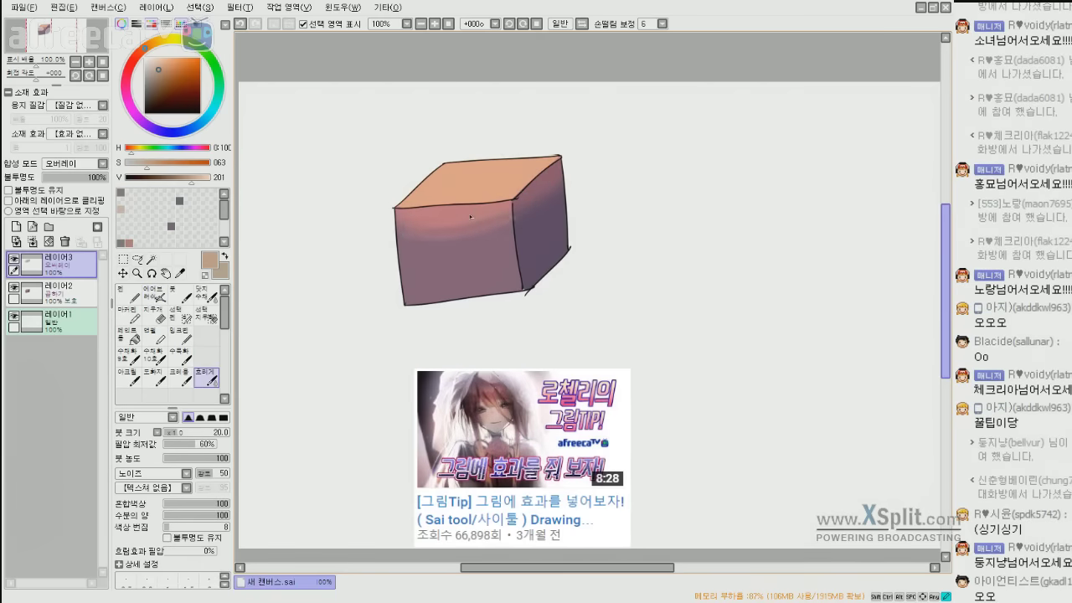
pyautogui.press(']')
pyautogui.press(']')
pyautogui.press(']')
pyautogui.press(']')
pyautogui.press(']')
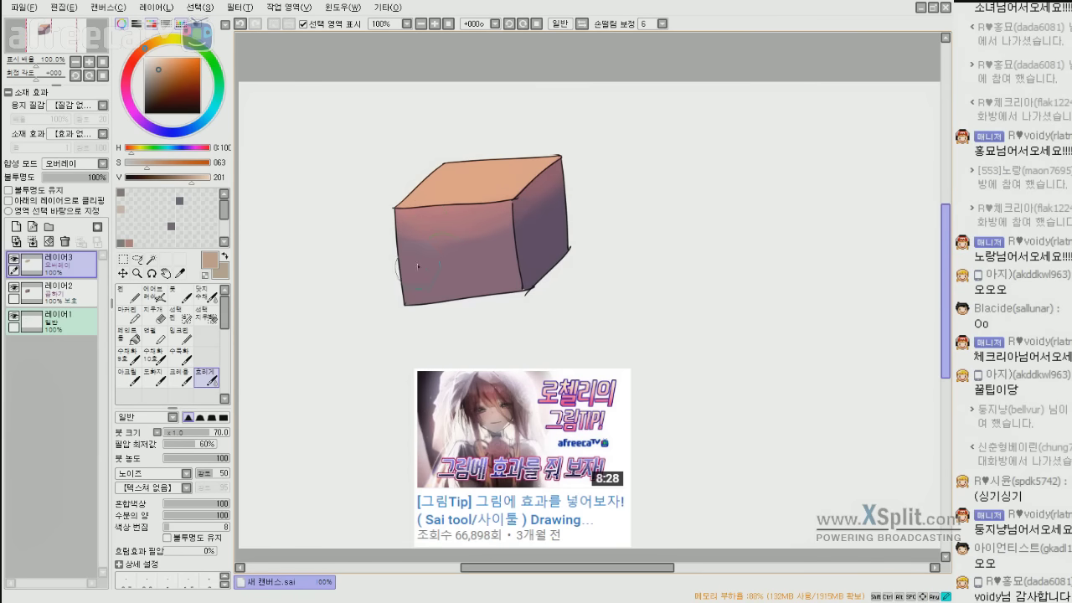
pyautogui.moveTo(532, 261); pyautogui.dragTo(560, 220)
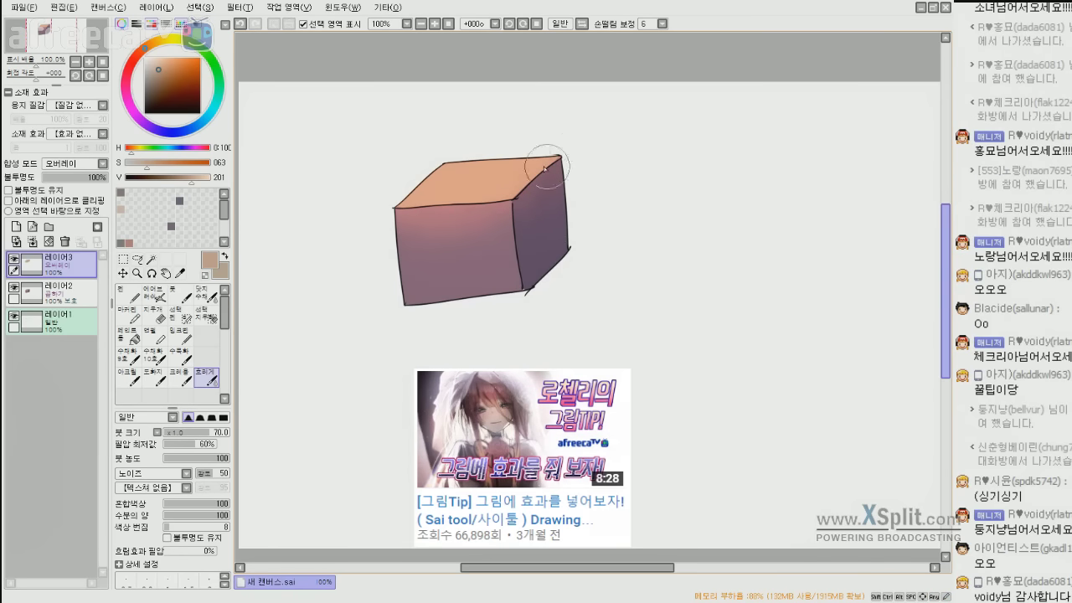
# Merge the Overlay layer into the shading layer and clear all of its colour, keeping only the cube's outline.
pyautogui.click(33, 242)
pyautogui.click(32, 242)
pyautogui.hotkey('ctrl', 'z')
pyautogui.click(50, 242)
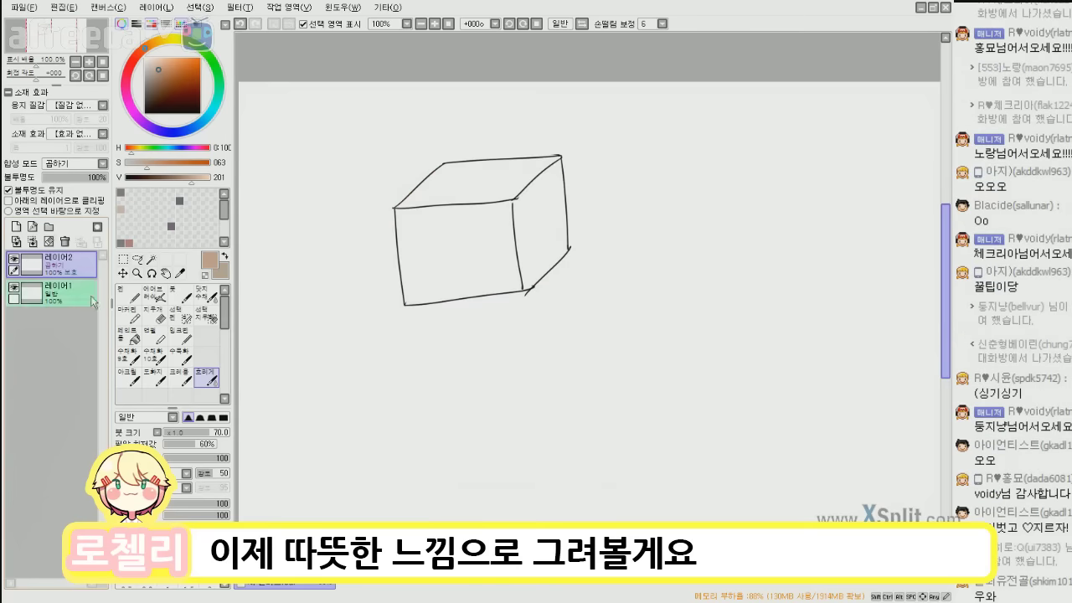
# Turn off opacity preservation on the shading layer and bucket-fill all three cube faces with blue-violet (S 93, V 210).
pyautogui.click(129, 337)
pyautogui.click(39, 62)
pyautogui.moveTo(147, 50)
pyautogui.mouseDown()
pyautogui.moveTo(129, 73)
pyautogui.moveTo(143, 120)
pyautogui.moveTo(163, 131)
pyautogui.mouseUp()
pyautogui.press('space')
pyautogui.moveTo(406, 230); pyautogui.dragTo(465, 279)
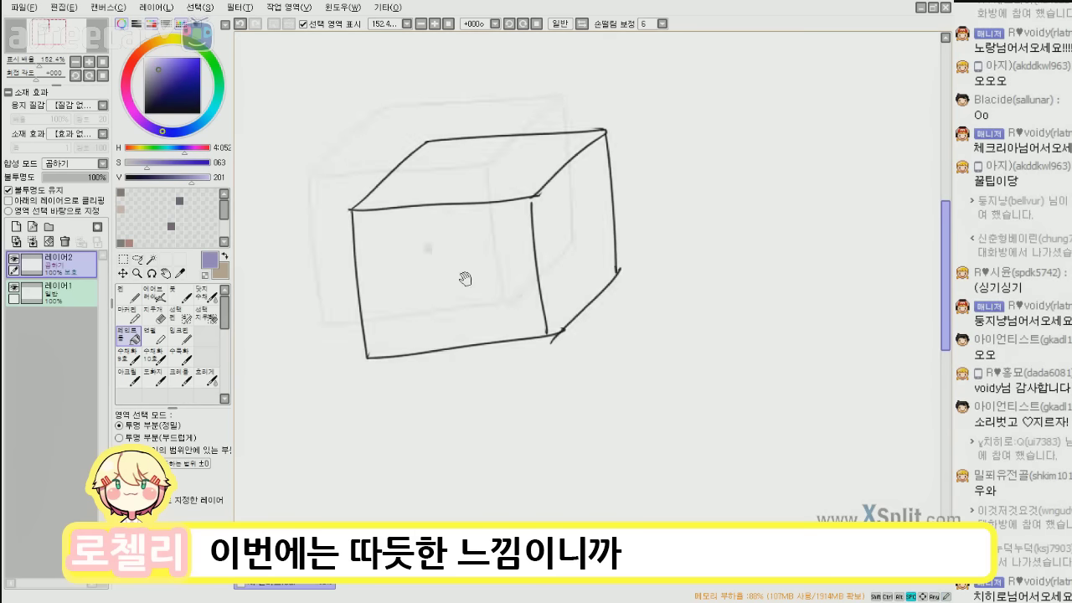
pyautogui.click(168, 65)
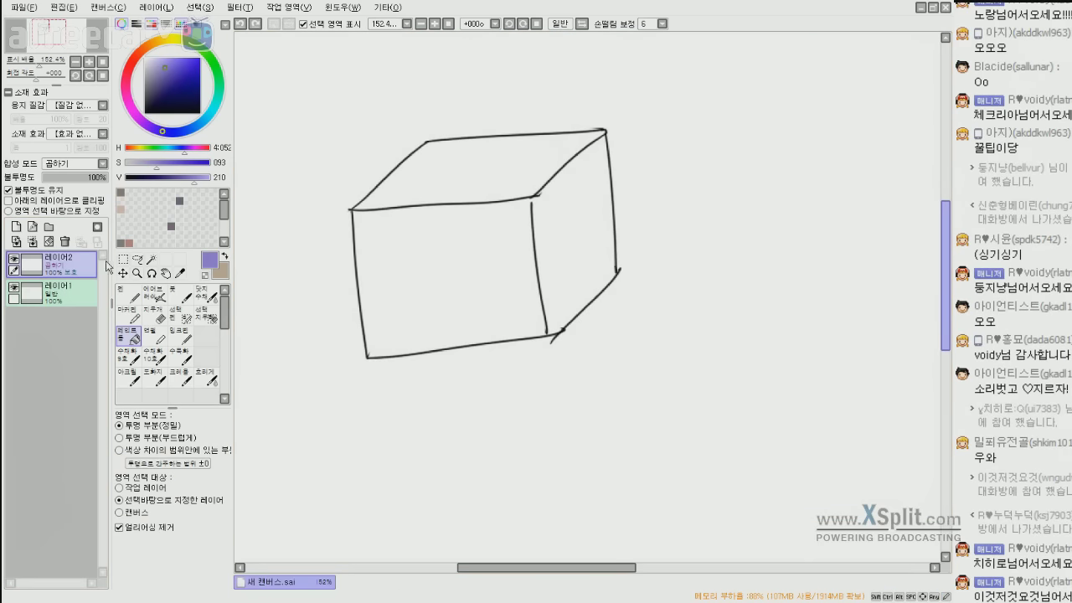
pyautogui.click(47, 192)
pyautogui.click(477, 251)
pyautogui.click(566, 239)
pyautogui.click(519, 176)
# Preserve the layer's opacity and paint a dark muted red (S 57, V 105) along the right face's outer edge with the pen.
pyautogui.press('n')
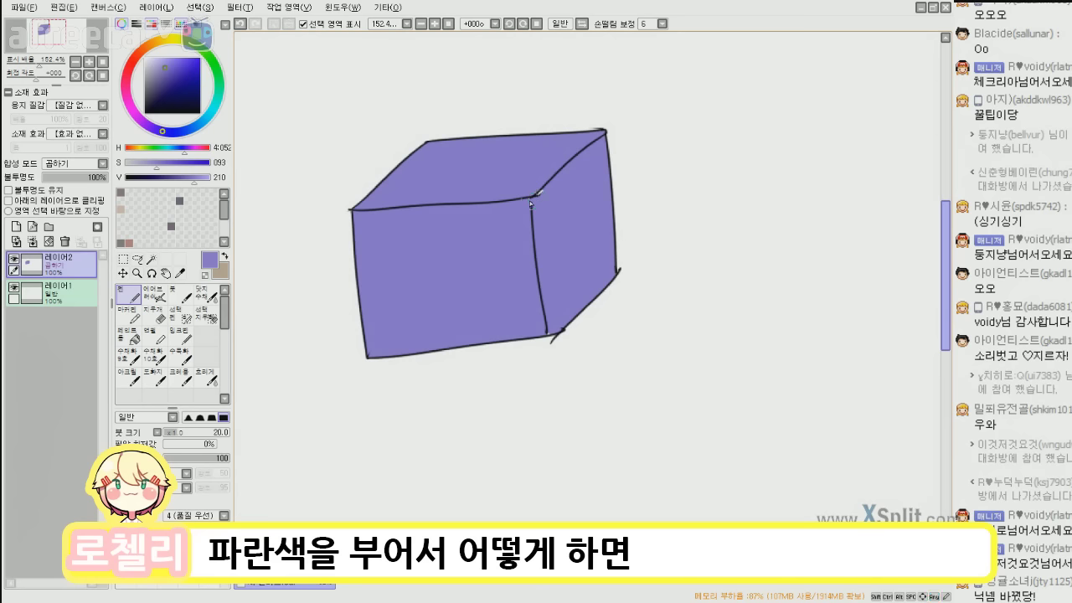
pyautogui.click(8, 190)
pyautogui.click(154, 130)
pyautogui.moveTo(154, 130); pyautogui.dragTo(131, 112)
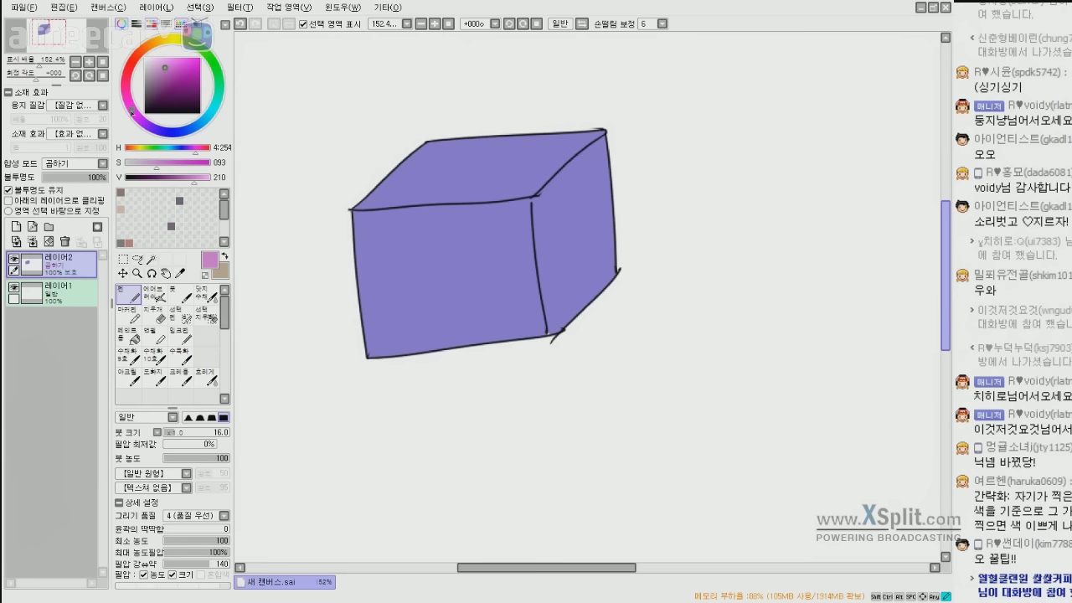
pyautogui.moveTo(168, 64); pyautogui.dragTo(163, 70)
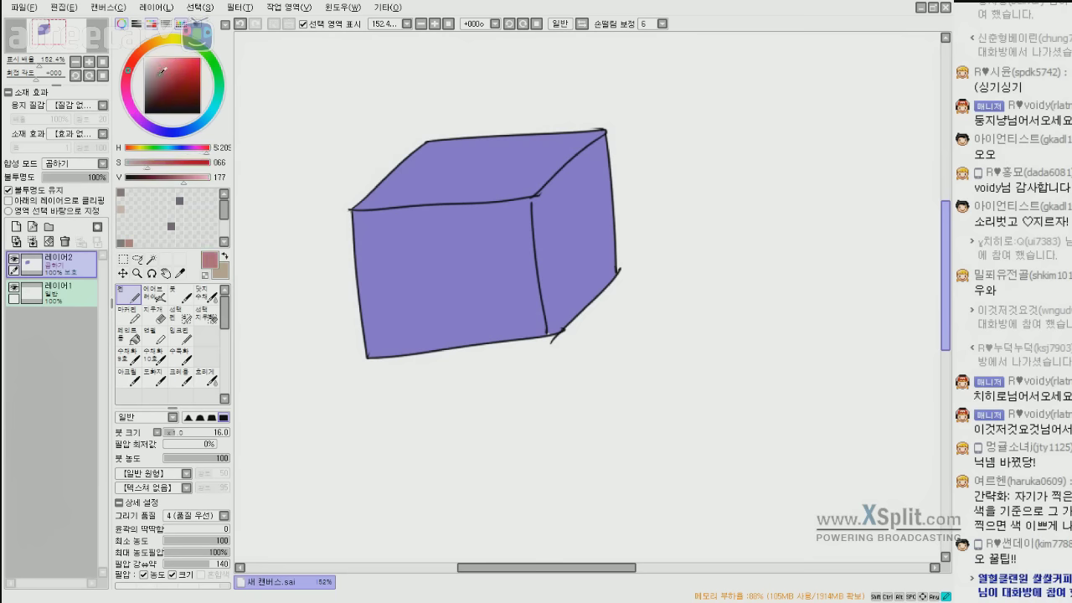
pyautogui.click(207, 377)
pyautogui.moveTo(613, 237)
pyautogui.mouseDown()
pyautogui.moveTo(601, 317)
pyautogui.moveTo(599, 272)
pyautogui.mouseUp()
pyautogui.hotkey('ctrl', 'z')
pyautogui.moveTo(163, 90); pyautogui.dragTo(157, 91)
pyautogui.press('n')
pyautogui.moveTo(598, 251); pyautogui.dragTo(612, 204)
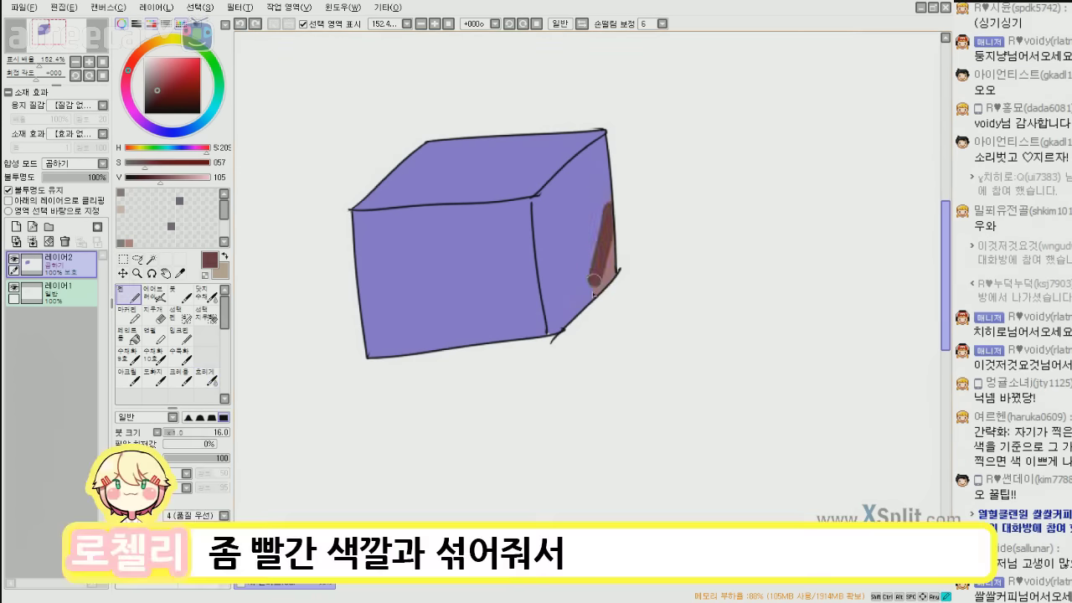
# Blend the dark red into the blue on the right face and sample the resulting mauve.
pyautogui.click(206, 378)
pyautogui.moveTo(598, 272)
pyautogui.mouseDown()
pyautogui.moveTo(605, 222)
pyautogui.moveTo(610, 247)
pyautogui.mouseUp()
pyautogui.rightClick(595, 239)
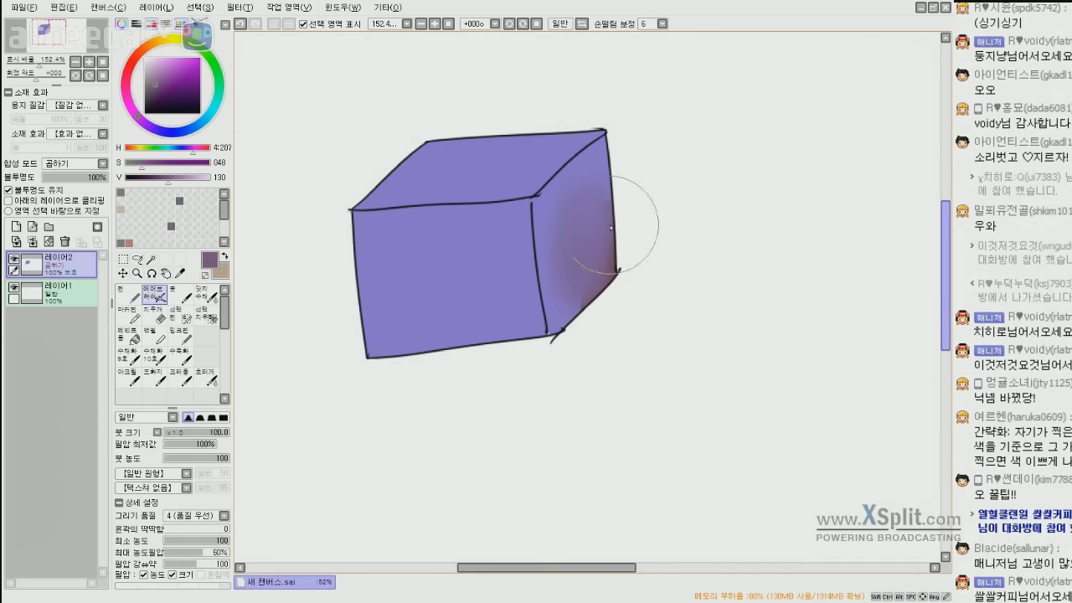
# Cover the cube's front and right faces with the sampled mauve using an enlarged pen.
pyautogui.click(131, 295)
pyautogui.press(']')
pyautogui.press(']')
pyautogui.press(']')
pyautogui.press(']')
pyautogui.press(']')
pyautogui.press(']')
pyautogui.press(']')
pyautogui.moveTo(374, 325)
pyautogui.mouseDown()
pyautogui.moveTo(519, 317)
pyautogui.moveTo(335, 307)
pyautogui.moveTo(403, 252)
pyautogui.moveTo(335, 232)
pyautogui.moveTo(498, 240)
pyautogui.moveTo(590, 221)
pyautogui.moveTo(570, 303)
pyautogui.mouseUp()
# Clean up the top face's front edge with the sampled blue and mauve, using the pen at size 25.
pyautogui.rightClick(446, 158)
pyautogui.press('[')
pyautogui.press('[')
pyautogui.press('[')
pyautogui.press('[')
pyautogui.press('[')
pyautogui.press('[')
pyautogui.press('[')
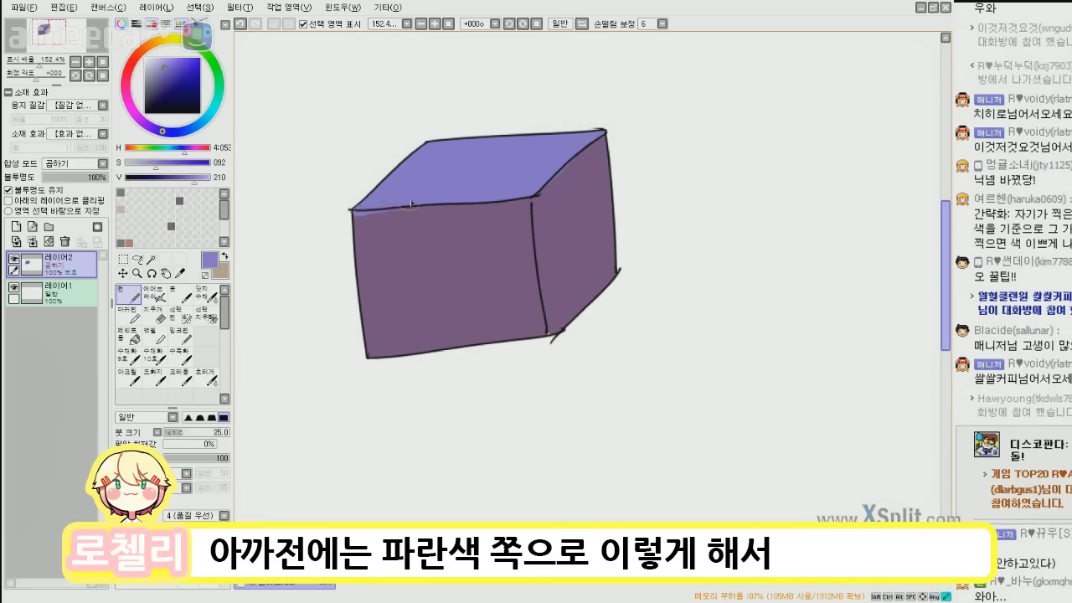
pyautogui.keyDown('alt'); pyautogui.click(386, 223); pyautogui.keyUp('alt')
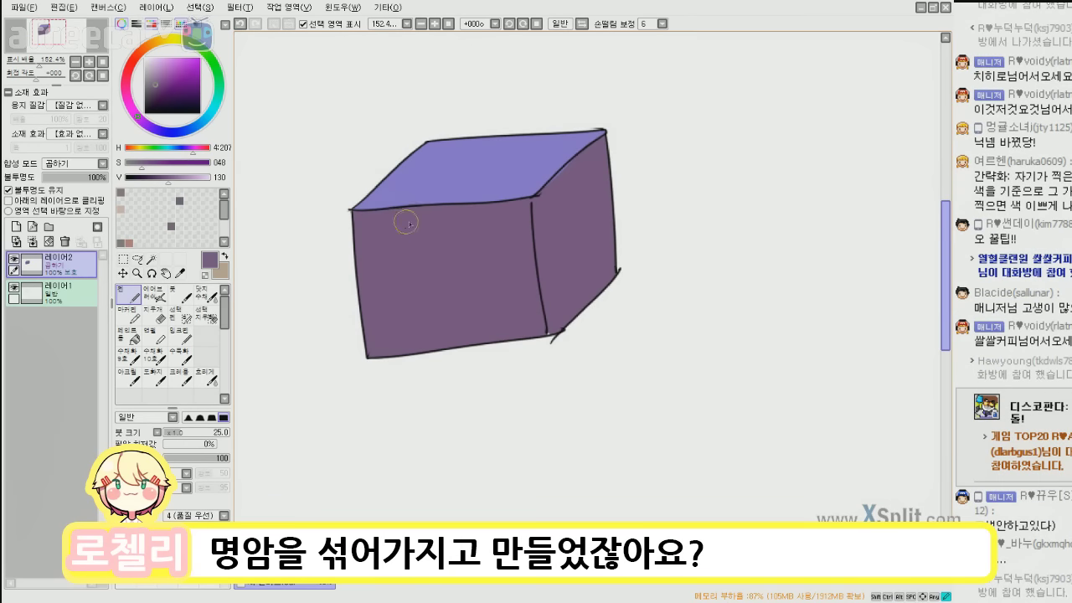
# Choose a darker red and blend it into the mauve at the right face's lower outer corner.
pyautogui.click(136, 117)
pyautogui.moveTo(132, 69); pyautogui.dragTo(143, 119)
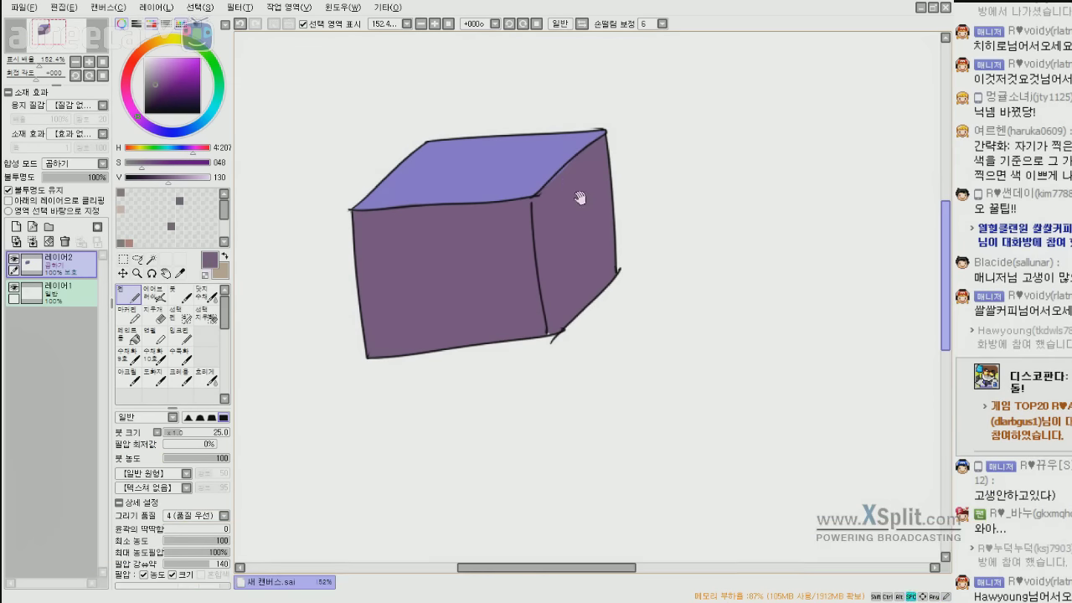
pyautogui.moveTo(580, 197); pyautogui.dragTo(577, 236)
pyautogui.moveTo(136, 99); pyautogui.dragTo(128, 80)
pyautogui.click(156, 97)
pyautogui.click(207, 378)
pyautogui.press('n')
pyautogui.moveTo(613, 287)
pyautogui.mouseDown()
pyautogui.moveTo(593, 312)
pyautogui.moveTo(585, 255)
pyautogui.mouseUp()
pyautogui.press('b')
# Sample the blended reddish mauve and cover the cube's right face with it as the darkest shadow.
pyautogui.keyDown('alt'); pyautogui.click(593, 298); pyautogui.keyUp('alt')
pyautogui.press('n')
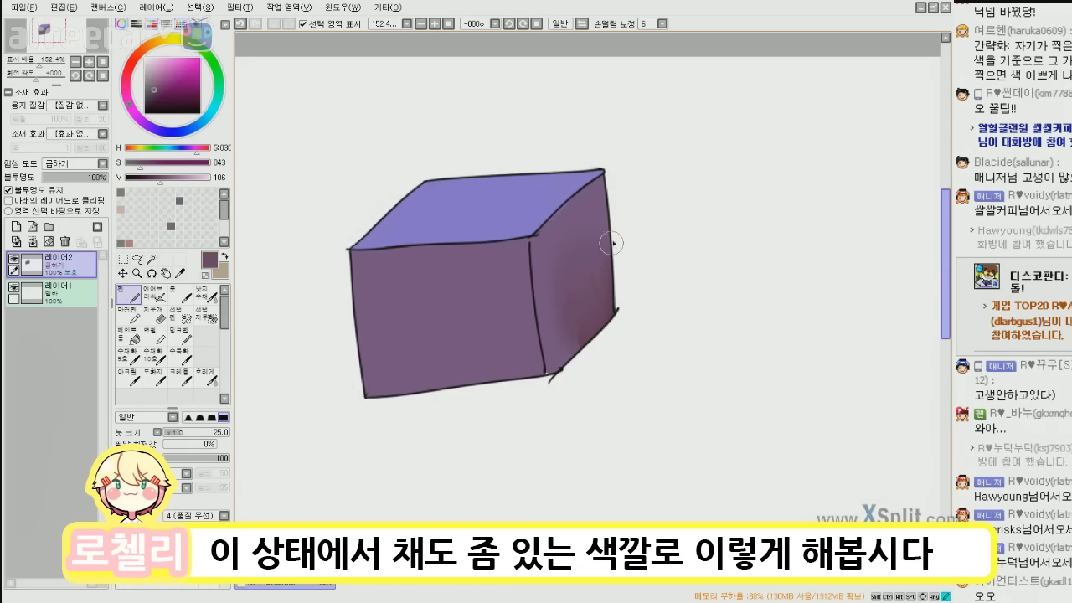
pyautogui.moveTo(587, 277); pyautogui.dragTo(549, 360)
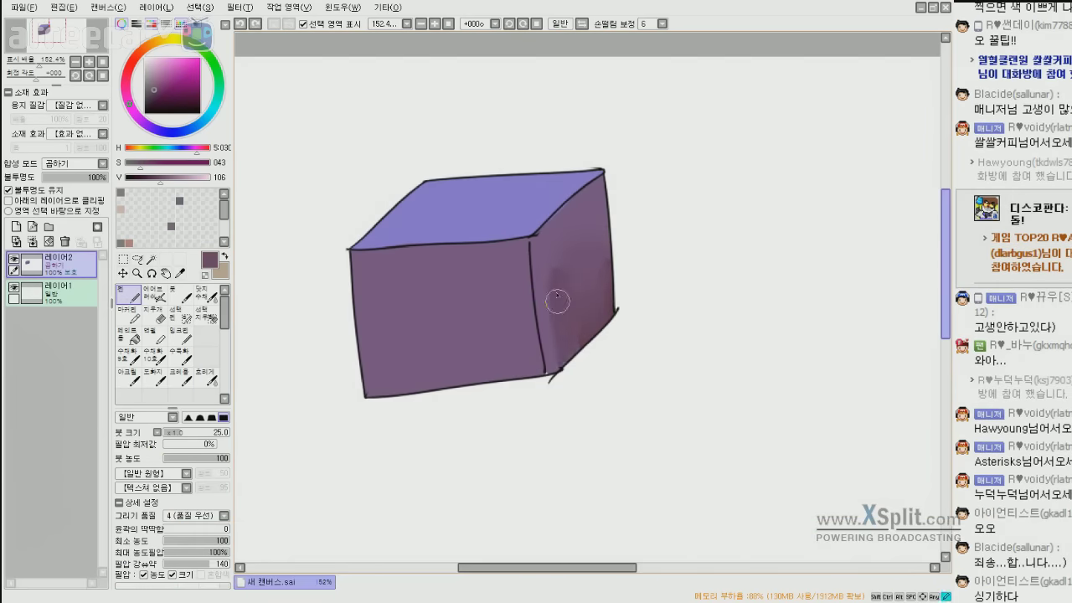
pyautogui.moveTo(541, 259); pyautogui.dragTo(555, 366)
pyautogui.moveTo(543, 257)
pyautogui.mouseDown()
pyautogui.moveTo(602, 174)
pyautogui.moveTo(549, 260)
pyautogui.mouseUp()
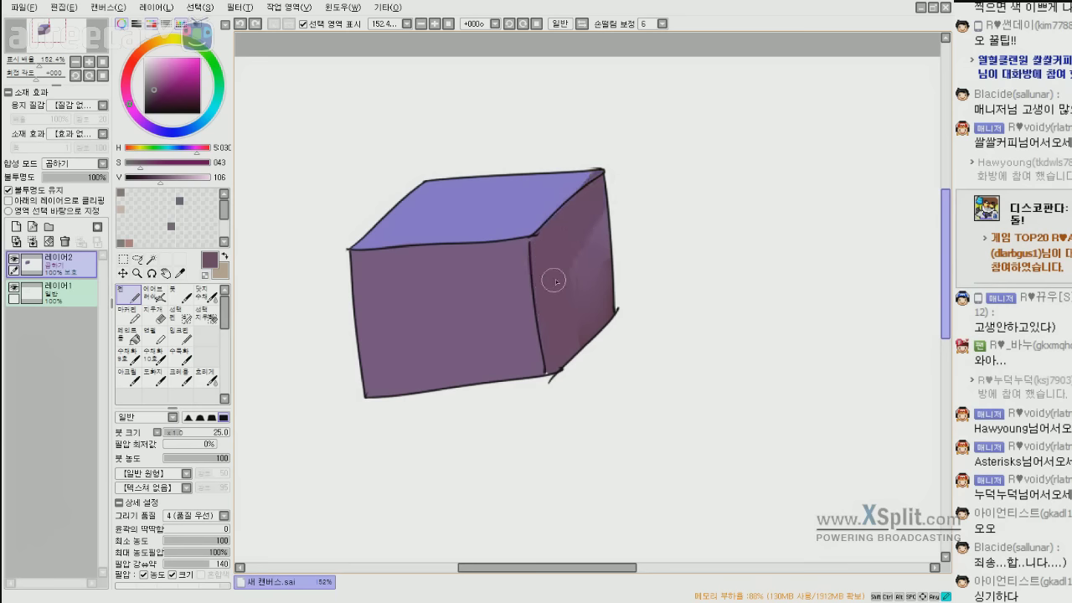
# Tidy the top face's right edge with the sampled blue and blend a faint blue into the front face's lower part at size 70.
pyautogui.rightClick(551, 180)
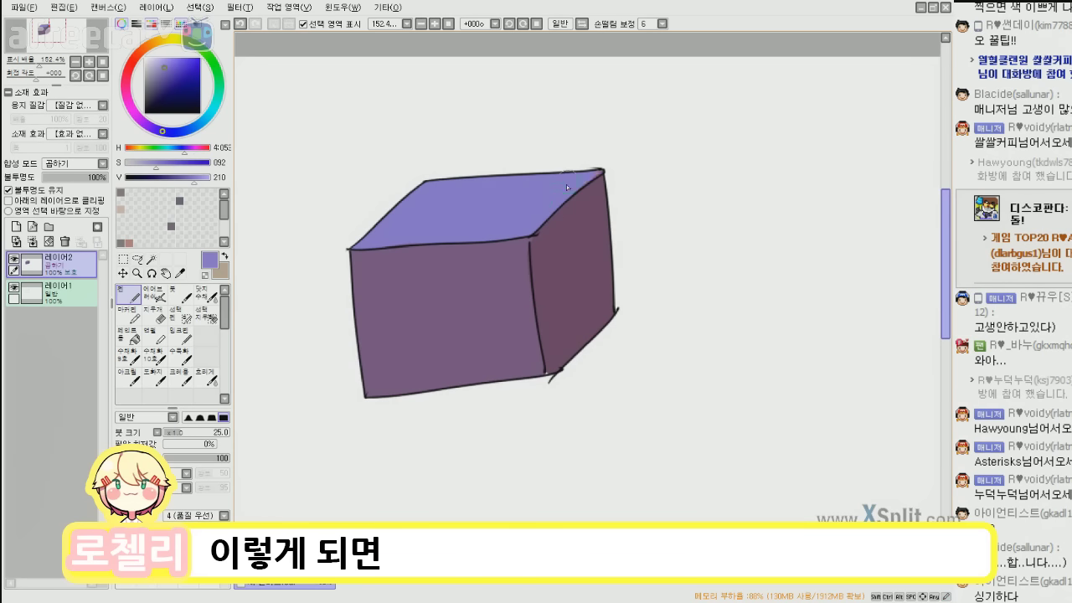
pyautogui.moveTo(409, 394); pyautogui.dragTo(435, 370)
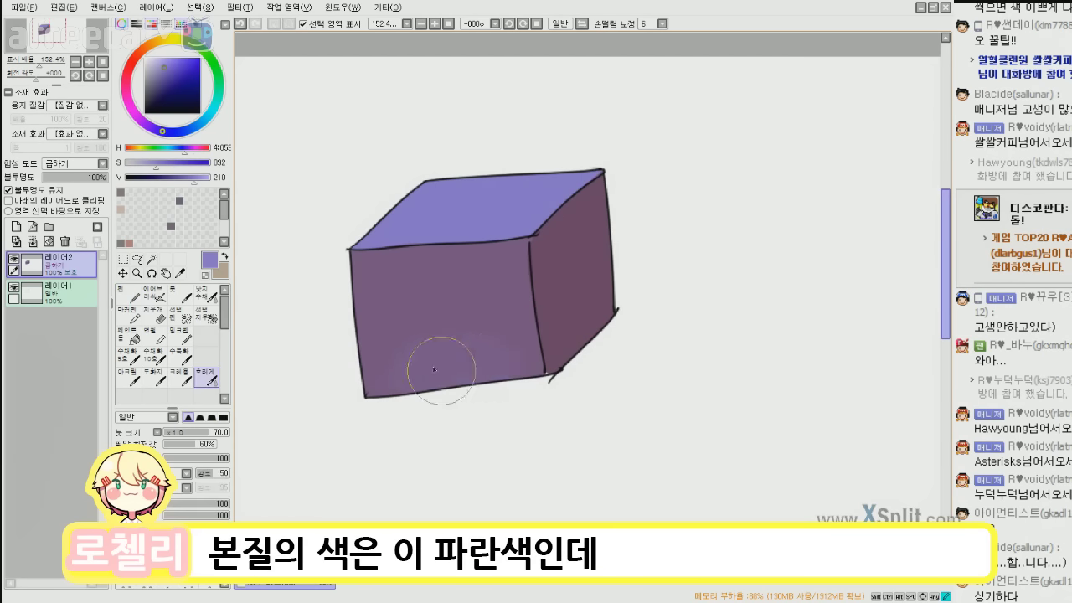
# Add another layer above the blue cube's shading and switch its blend mode to Overlay.
pyautogui.moveTo(42, 72)
pyautogui.mouseDown()
pyautogui.moveTo(28, 67)
pyautogui.moveTo(50, 72)
pyautogui.mouseUp()
pyautogui.click(17, 227)
pyautogui.click(102, 164)
pyautogui.click(67, 203)
# Choose a warm orange (S 105, V 204) and airbrush light over the blue cube's top and upper side faces, up to size 250.
pyautogui.click(137, 61)
pyautogui.moveTo(136, 61); pyautogui.dragTo(145, 48)
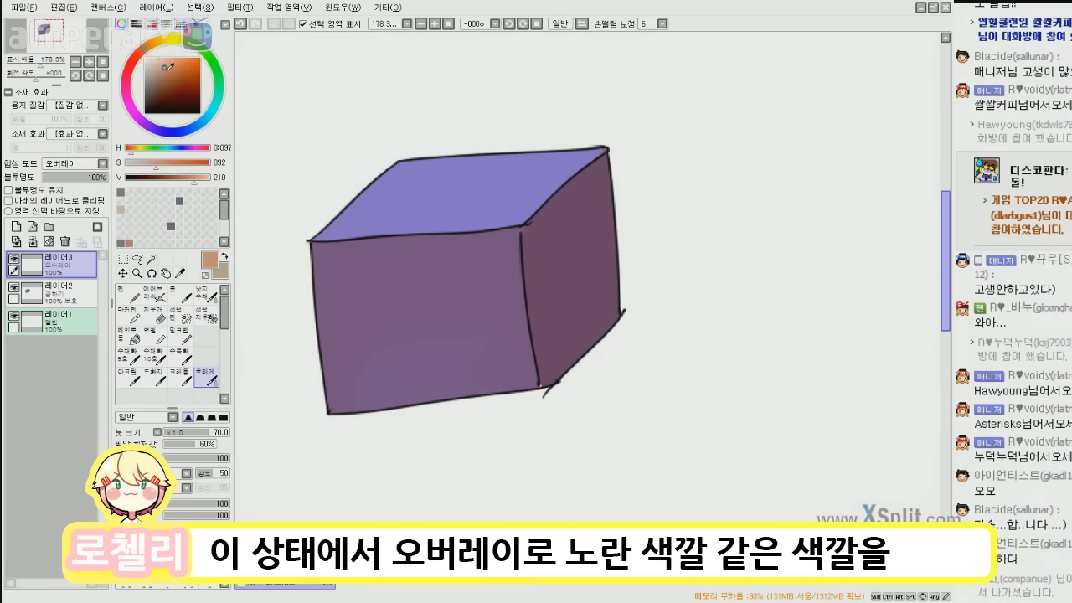
pyautogui.click(154, 294)
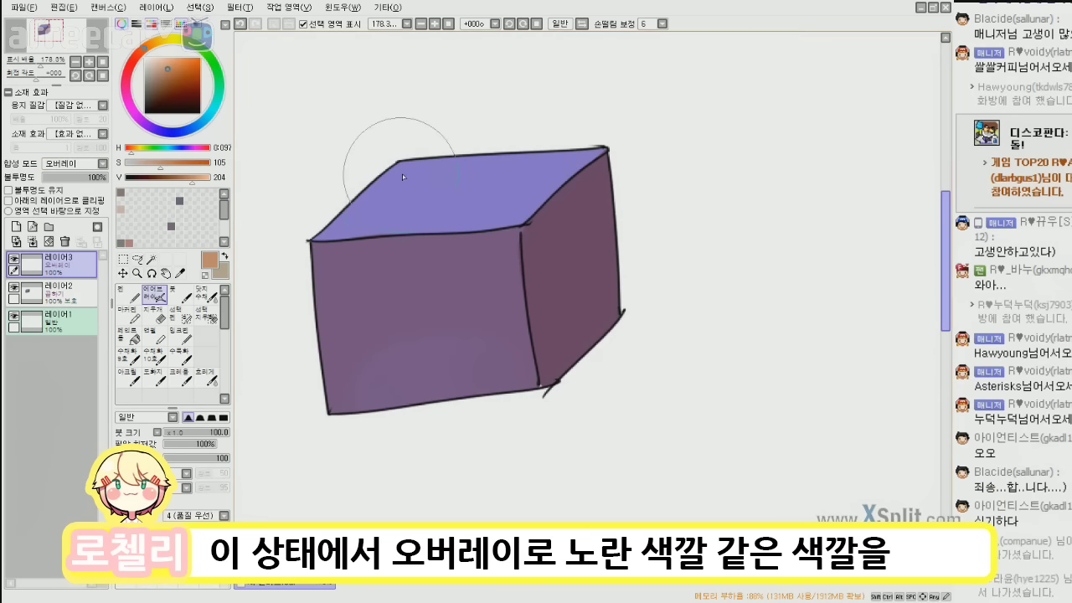
pyautogui.moveTo(339, 168)
pyautogui.mouseDown()
pyautogui.moveTo(494, 141)
pyautogui.moveTo(389, 151)
pyautogui.moveTo(313, 173)
pyautogui.moveTo(418, 232)
pyautogui.moveTo(378, 229)
pyautogui.moveTo(438, 264)
pyautogui.moveTo(479, 242)
pyautogui.mouseUp()
pyautogui.moveTo(38, 61)
pyautogui.mouseDown()
pyautogui.moveTo(23, 63)
pyautogui.moveTo(41, 65)
pyautogui.mouseUp()
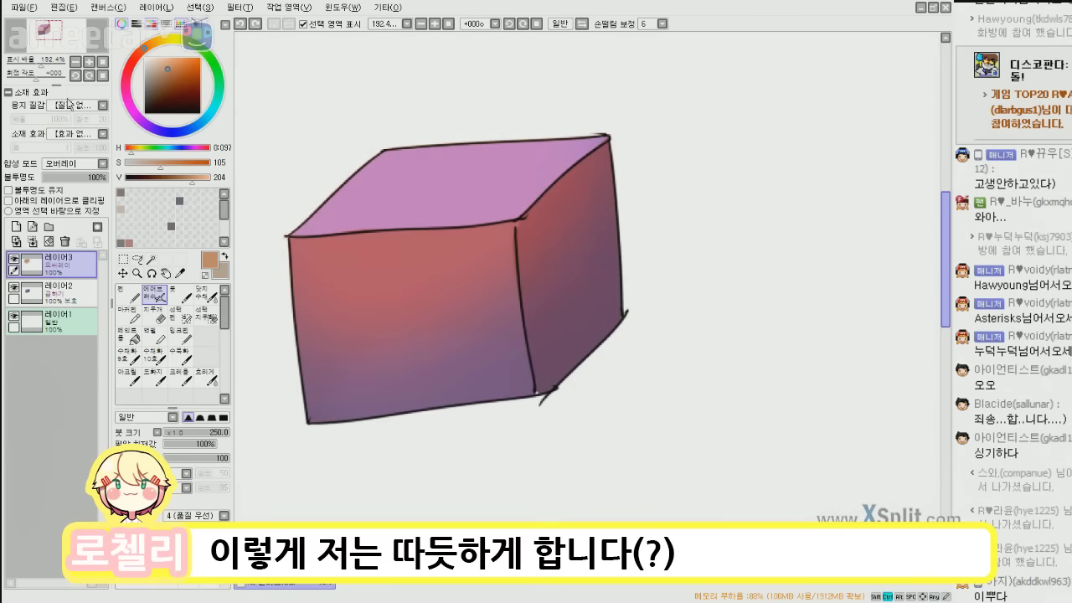
# Remove the light and shading layers and clear the cube outline, leaving a single blank layer.
pyautogui.hotkey('ctrl', 'z')
pyautogui.click(64, 241)
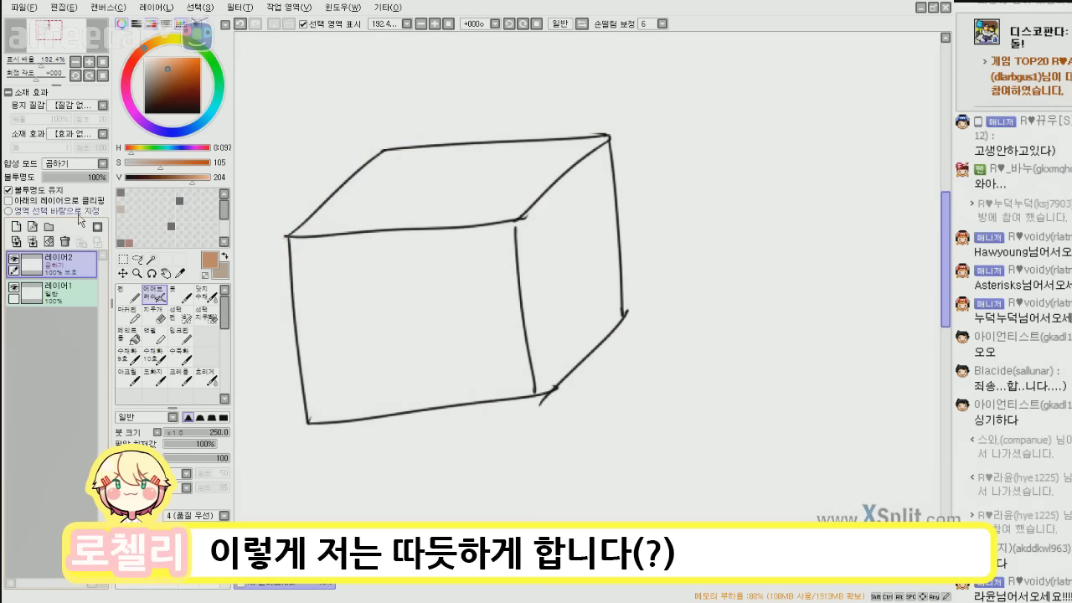
pyautogui.click(65, 241)
pyautogui.moveTo(41, 66)
pyautogui.mouseDown()
pyautogui.moveTo(25, 66)
pyautogui.moveTo(36, 68)
pyautogui.mouseUp()
pyautogui.press('space')
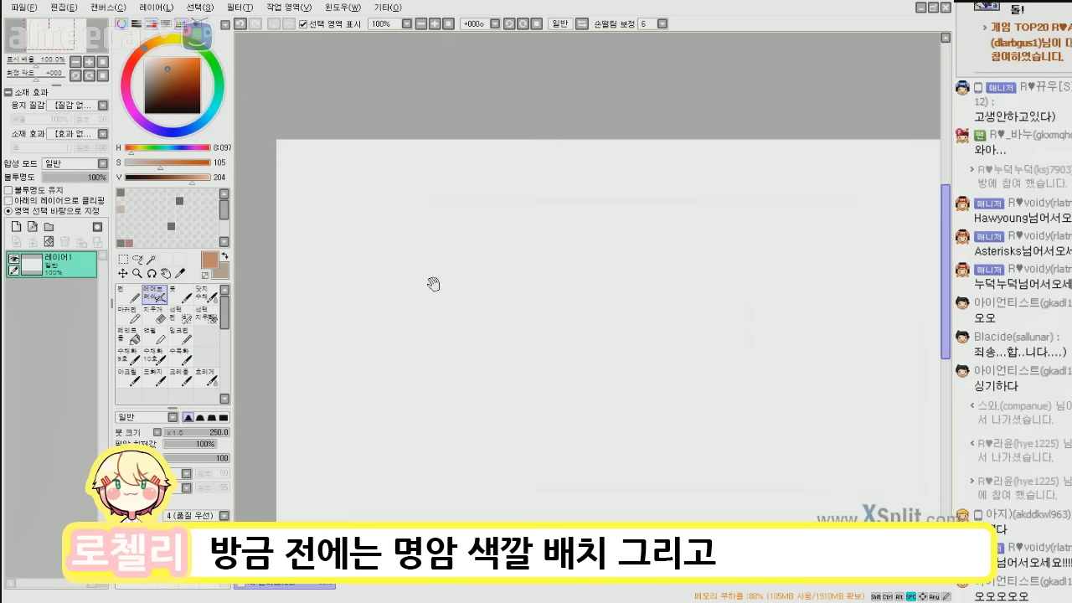
pyautogui.moveTo(433, 284); pyautogui.dragTo(366, 235)
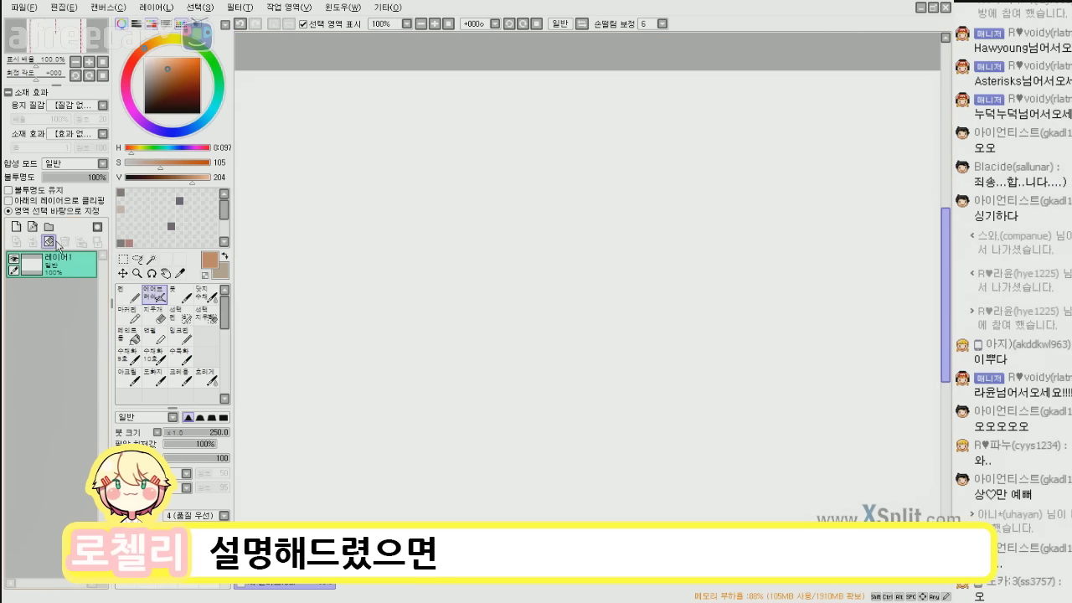
# Select a wide rectangular area in the middle of the blank canvas and outline it in black as a frame.
pyautogui.click(128, 294)
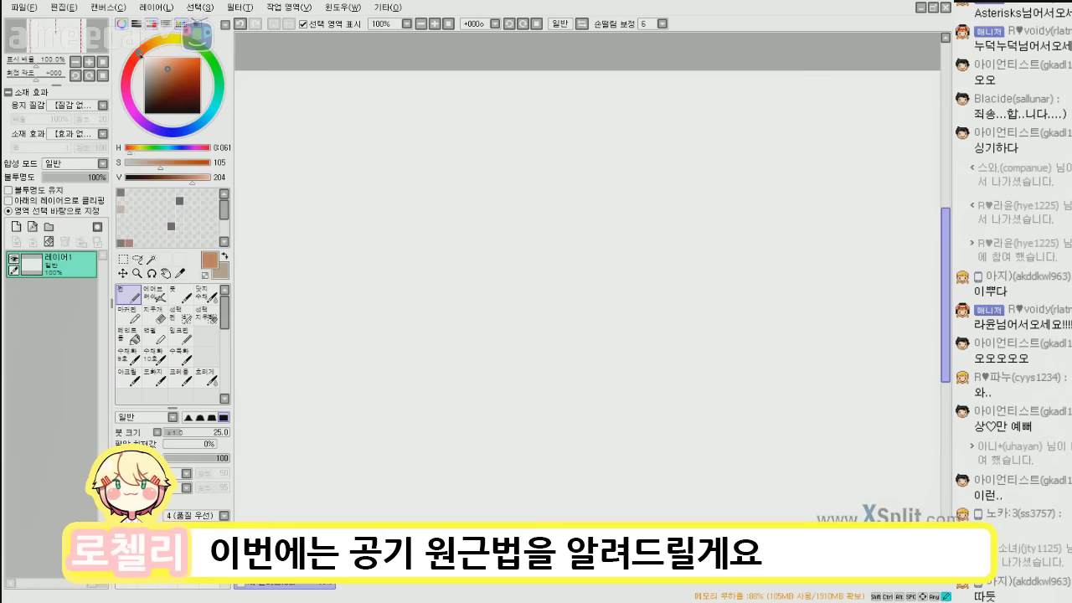
pyautogui.click(123, 259)
pyautogui.moveTo(291, 113); pyautogui.dragTo(732, 415)
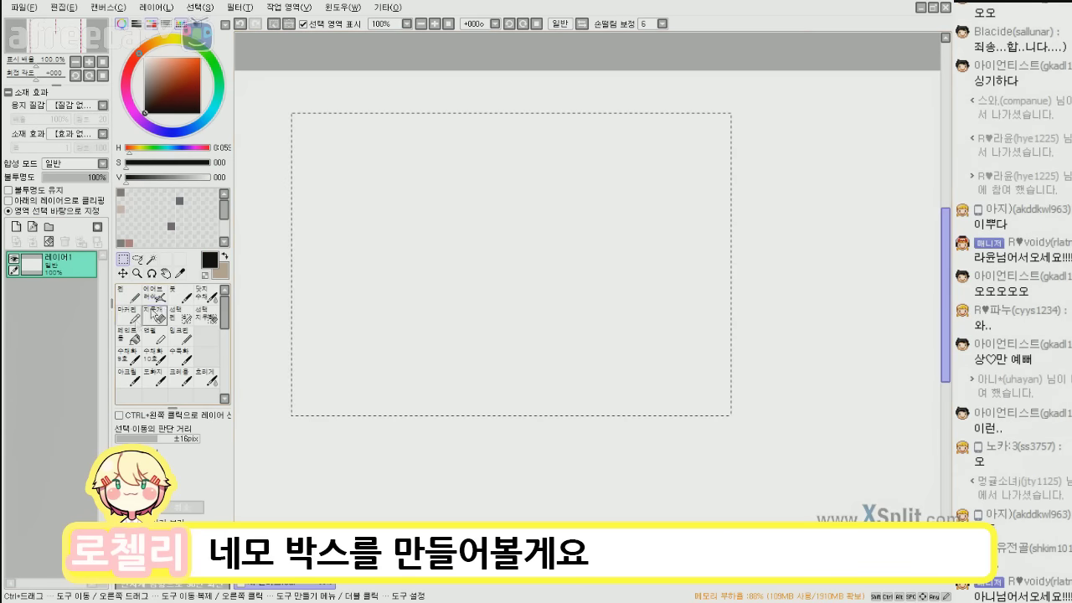
pyautogui.click(131, 337)
pyautogui.click(344, 260)
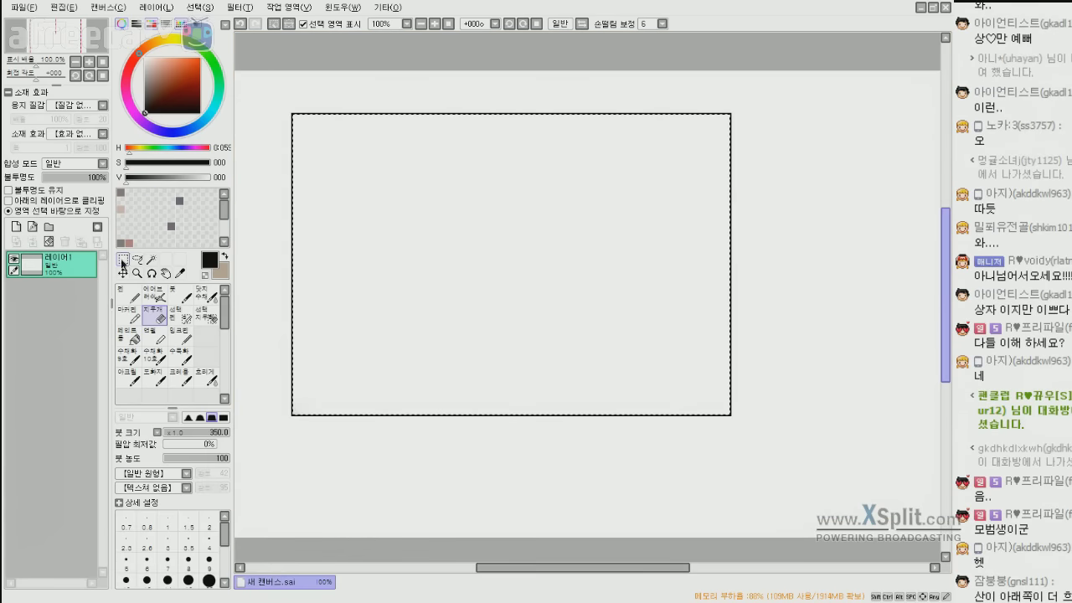
# Drop the selection and bucket-fill the frame on a new layer with muted dark blue (S 60, V 132) as the sky.
pyautogui.click(122, 260)
pyautogui.click(258, 278)
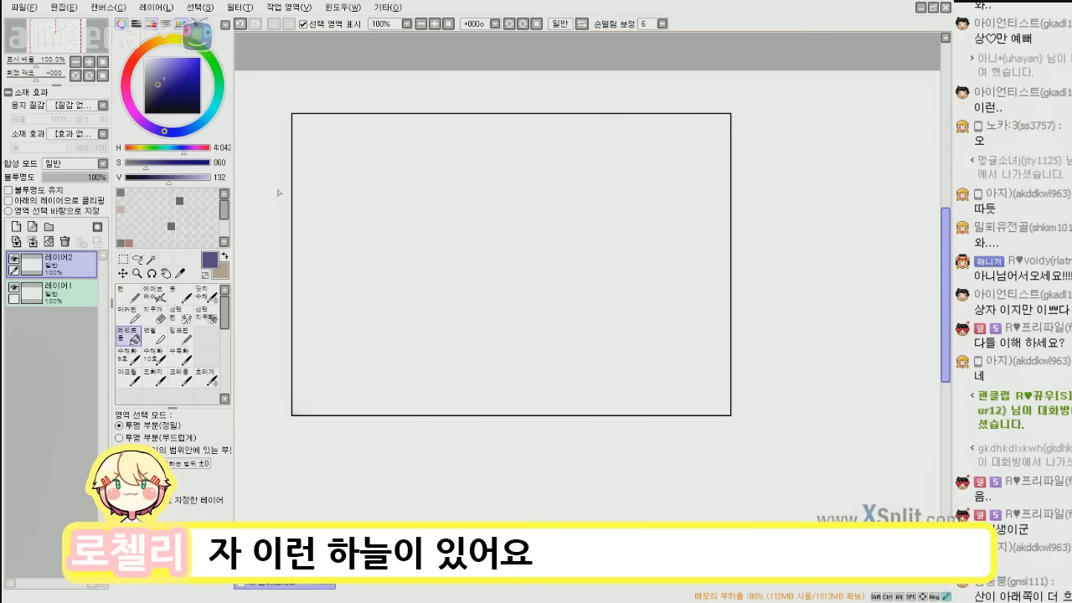
pyautogui.click(301, 239)
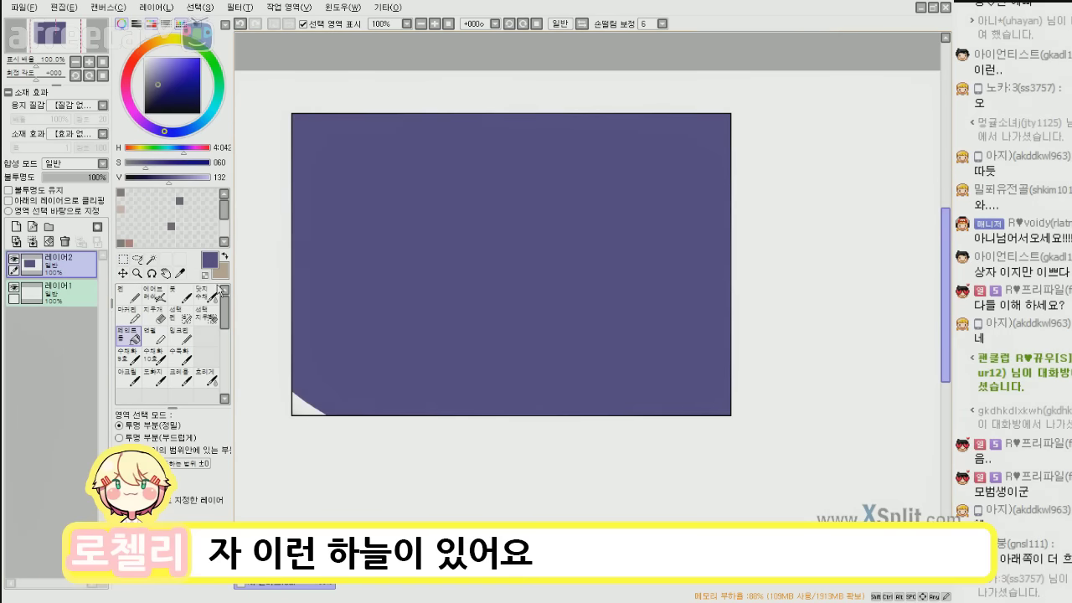
# Set the sky layer to Multiply with protected opacity and paint lighter blue (S 72, V 225) over the upper sky.
pyautogui.press('n')
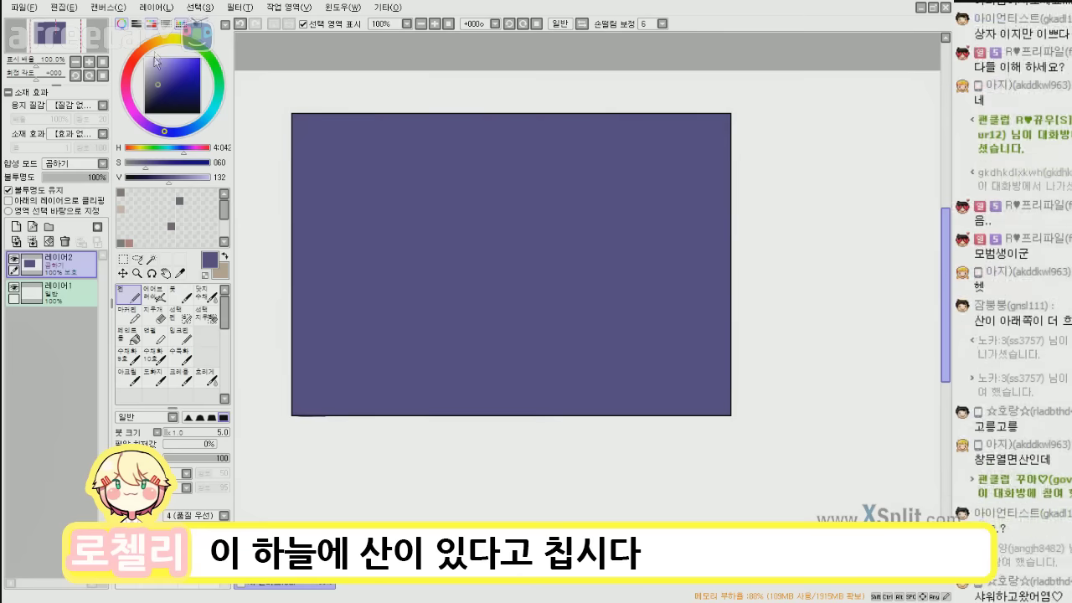
pyautogui.click(162, 63)
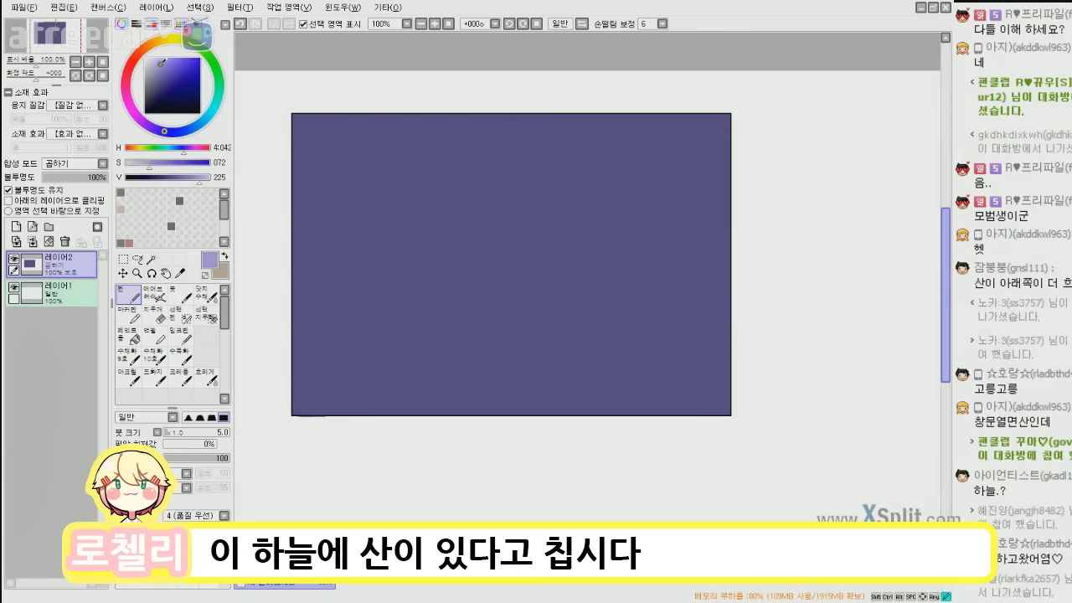
pyautogui.press(']')
pyautogui.press(']')
pyautogui.press(']')
pyautogui.press(']')
pyautogui.press(']')
pyautogui.press(']')
pyautogui.press(']')
pyautogui.press(']')
pyautogui.press(']')
pyautogui.press(']')
pyautogui.press(']')
pyautogui.press(']')
pyautogui.press(']')
pyautogui.press(']')
pyautogui.press(']')
pyautogui.moveTo(285, 83)
pyautogui.mouseDown()
pyautogui.moveTo(293, 103)
pyautogui.moveTo(641, 104)
pyautogui.mouseUp()
# Blend the lighter blue down across the rest of the sky with soft airbrush strokes up to size 500.
pyautogui.click(206, 378)
pyautogui.press(']')
pyautogui.press(']')
pyautogui.press(']')
pyautogui.press(']')
pyautogui.press(']')
pyautogui.press(']')
pyautogui.press(']')
pyautogui.press(']')
pyautogui.press(']')
pyautogui.press(']')
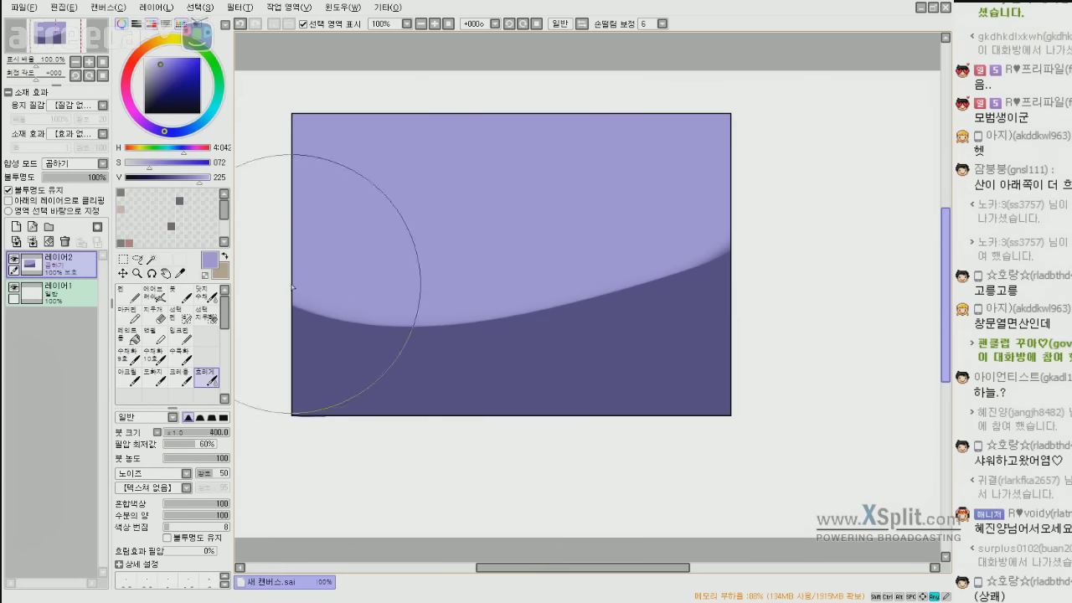
pyautogui.moveTo(293, 282); pyautogui.dragTo(701, 275)
pyautogui.moveTo(320, 298); pyautogui.dragTo(716, 285)
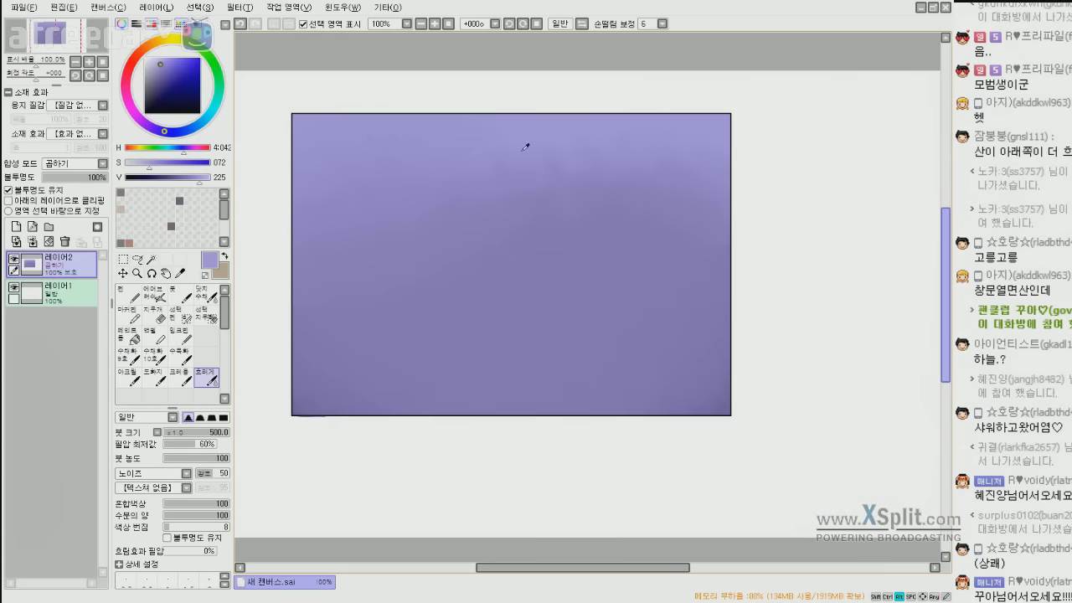
pyautogui.press('n')
pyautogui.moveTo(311, 103); pyautogui.dragTo(483, 143)
pyautogui.click(206, 378)
pyautogui.moveTo(315, 281)
pyautogui.mouseDown()
pyautogui.moveTo(641, 290)
pyautogui.moveTo(517, 277)
pyautogui.mouseUp()
# Choose a pale cyan-blue (S 45, V 255) and brush a bright glow over the upper sky, fading into the violet.
pyautogui.moveTo(167, 129); pyautogui.dragTo(203, 120)
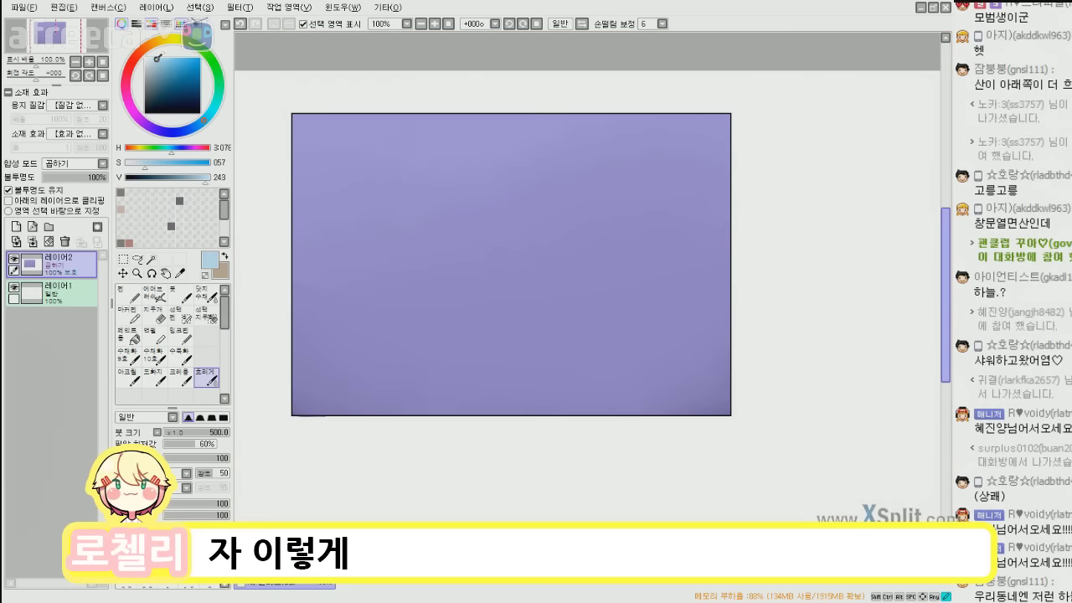
pyautogui.moveTo(158, 58); pyautogui.dragTo(154, 58)
pyautogui.press('n')
pyautogui.moveTo(403, 112); pyautogui.dragTo(578, 109)
pyautogui.press('b')
pyautogui.press('[')
pyautogui.press('[')
pyautogui.press('[')
pyautogui.press('[')
pyautogui.press('[')
pyautogui.moveTo(362, 237)
pyautogui.mouseDown()
pyautogui.moveTo(324, 318)
pyautogui.moveTo(396, 324)
pyautogui.moveTo(553, 255)
pyautogui.moveTo(656, 359)
pyautogui.moveTo(656, 232)
pyautogui.moveTo(553, 184)
pyautogui.moveTo(311, 198)
pyautogui.moveTo(718, 230)
pyautogui.moveTo(438, 338)
pyautogui.moveTo(619, 322)
pyautogui.moveTo(608, 421)
pyautogui.moveTo(268, 395)
pyautogui.mouseUp()
# Paint a muted green mountain (S 41, V 182) in the left half of the frame with the size 50 pen.
pyautogui.click(128, 293)
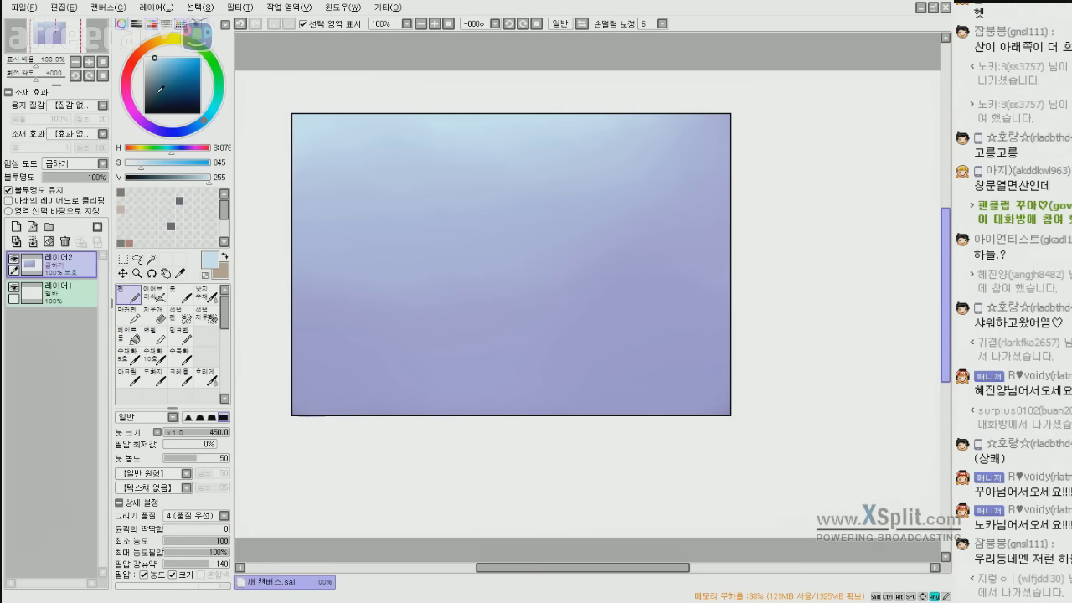
pyautogui.moveTo(191, 43); pyautogui.dragTo(205, 53)
pyautogui.click(163, 74)
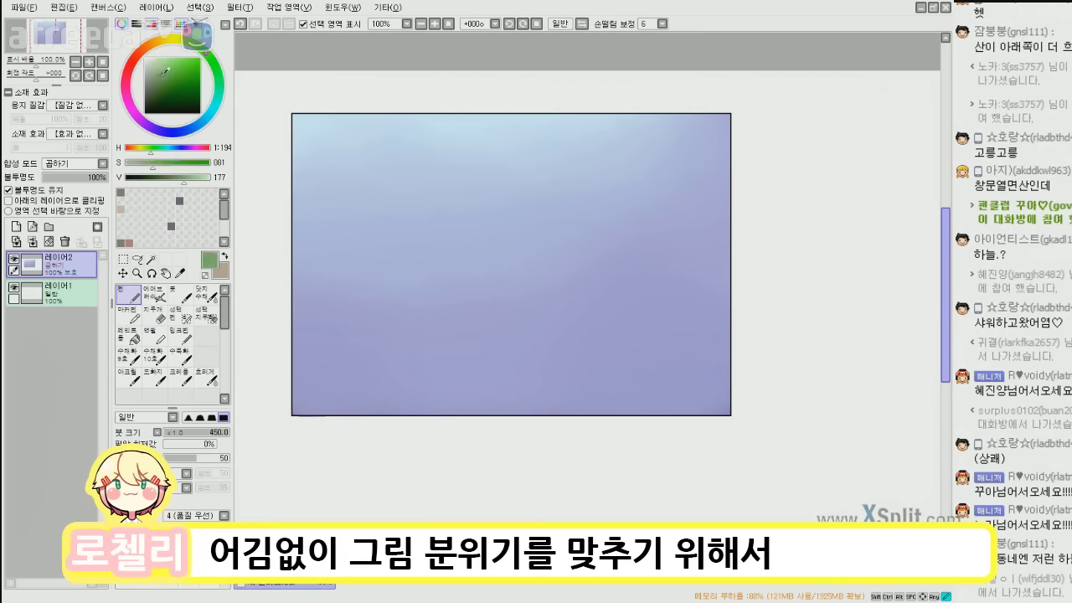
pyautogui.moveTo(289, 328); pyautogui.dragTo(383, 238)
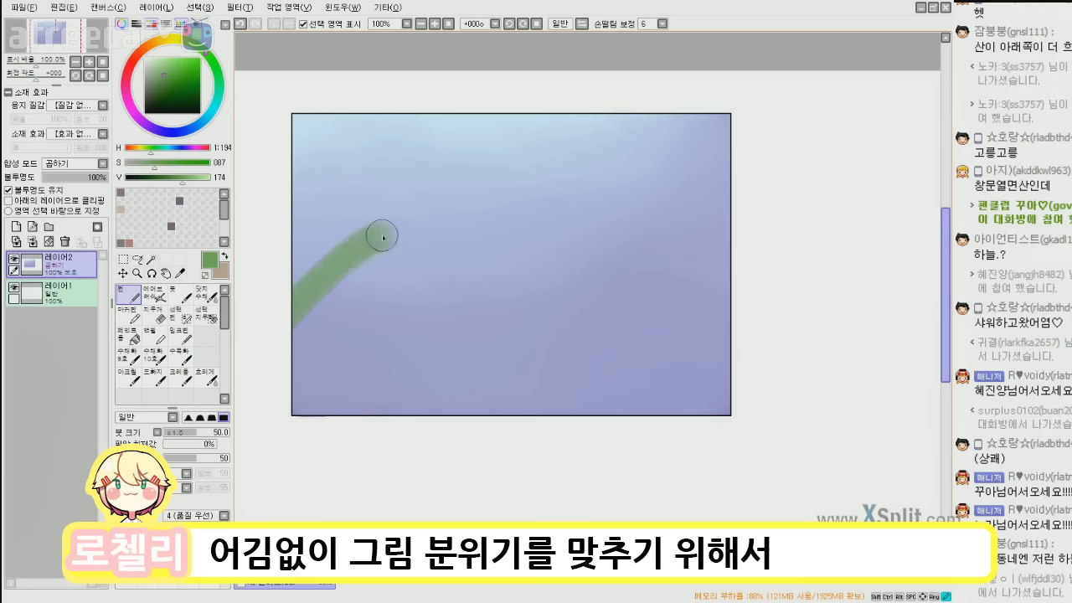
pyautogui.keyDown('alt'); pyautogui.click(390, 223); pyautogui.keyUp('alt')
pyautogui.moveTo(366, 254)
pyautogui.mouseDown()
pyautogui.moveTo(394, 236)
pyautogui.moveTo(523, 386)
pyautogui.moveTo(389, 259)
pyautogui.moveTo(437, 432)
pyautogui.mouseUp()
pyautogui.moveTo(374, 348); pyautogui.dragTo(325, 388)
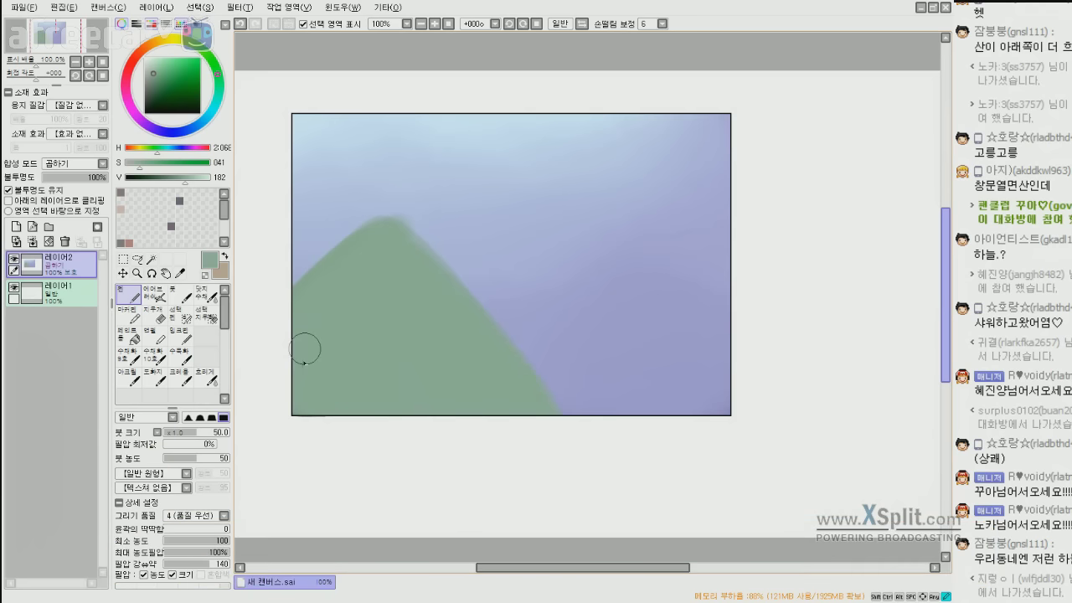
# Paint a second mountain in the same muted green in the right half of the frame.
pyautogui.moveTo(500, 381); pyautogui.dragTo(666, 268)
pyautogui.hotkey('ctrl', 'z')
pyautogui.moveTo(556, 354)
pyautogui.mouseDown()
pyautogui.moveTo(658, 257)
pyautogui.moveTo(716, 259)
pyautogui.mouseUp()
pyautogui.moveTo(662, 368)
pyautogui.mouseDown()
pyautogui.moveTo(707, 433)
pyautogui.moveTo(697, 342)
pyautogui.mouseUp()
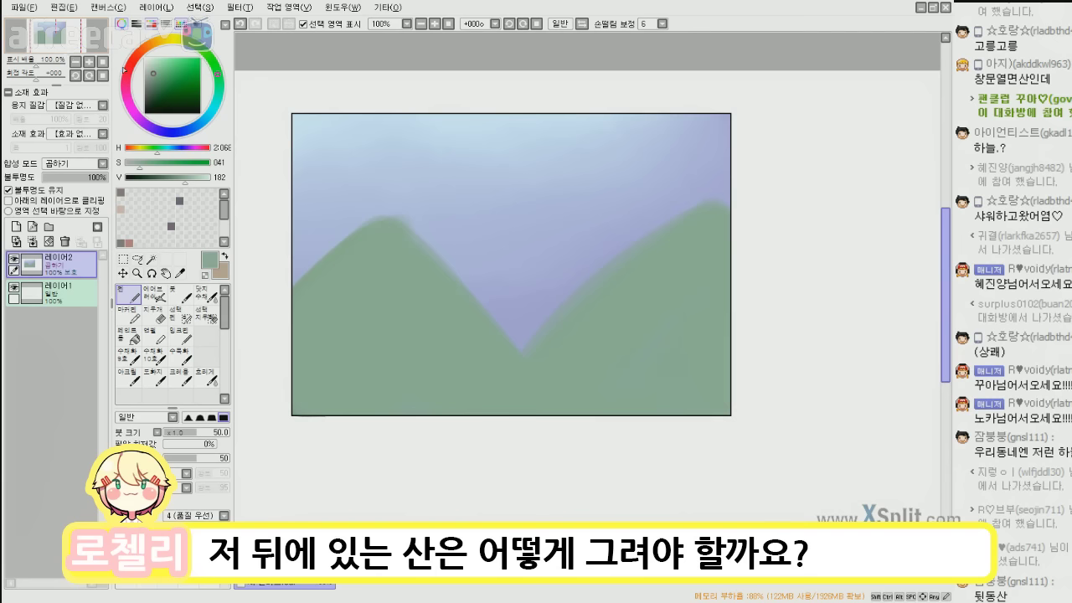
# Paint darker green (S 54, V 135) and warm brown (S 87, V 159) over the right mountain and blend its left edge.
pyautogui.click(164, 75)
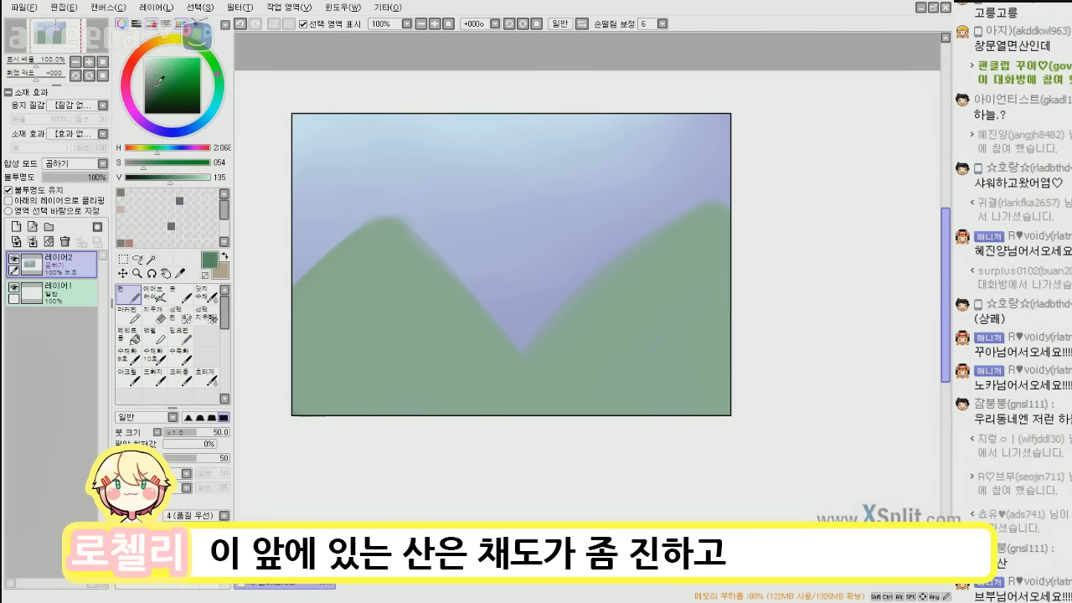
pyautogui.moveTo(681, 407)
pyautogui.mouseDown()
pyautogui.moveTo(712, 446)
pyautogui.moveTo(738, 236)
pyautogui.moveTo(624, 235)
pyautogui.mouseUp()
pyautogui.click(213, 68)
pyautogui.click(168, 74)
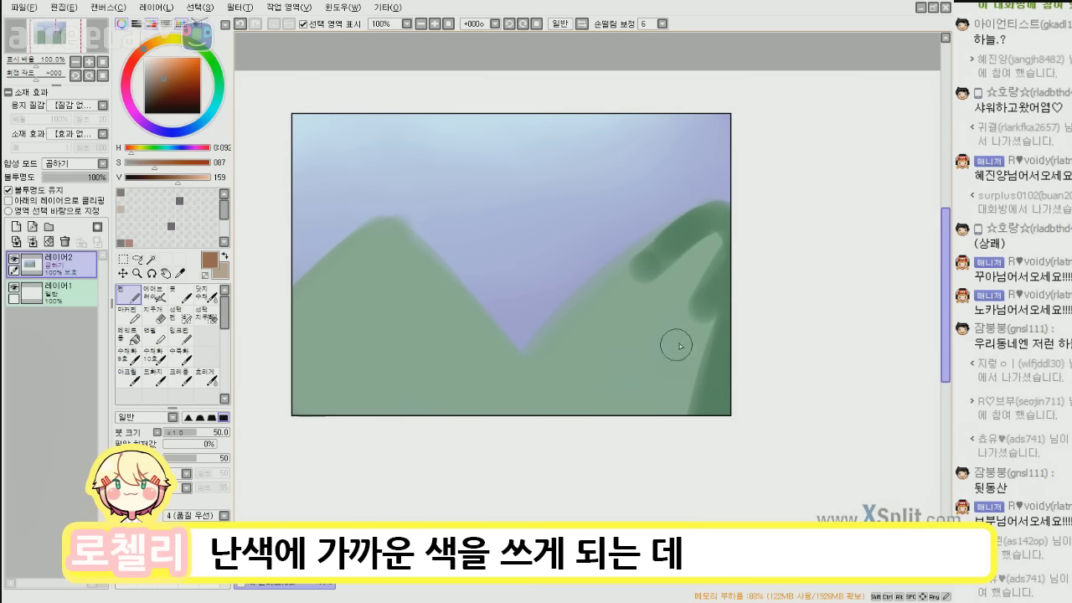
pyautogui.moveTo(680, 345); pyautogui.dragTo(665, 348)
pyautogui.press('b')
pyautogui.moveTo(697, 307)
pyautogui.mouseDown()
pyautogui.moveTo(708, 285)
pyautogui.moveTo(709, 410)
pyautogui.moveTo(670, 356)
pyautogui.moveTo(606, 376)
pyautogui.moveTo(642, 364)
pyautogui.moveTo(659, 262)
pyautogui.moveTo(700, 221)
pyautogui.mouseUp()
pyautogui.rightClick(709, 287)
pyautogui.press('n')
pyautogui.rightClick(538, 376)
pyautogui.moveTo(578, 354); pyautogui.dragTo(631, 297)
pyautogui.press('b')
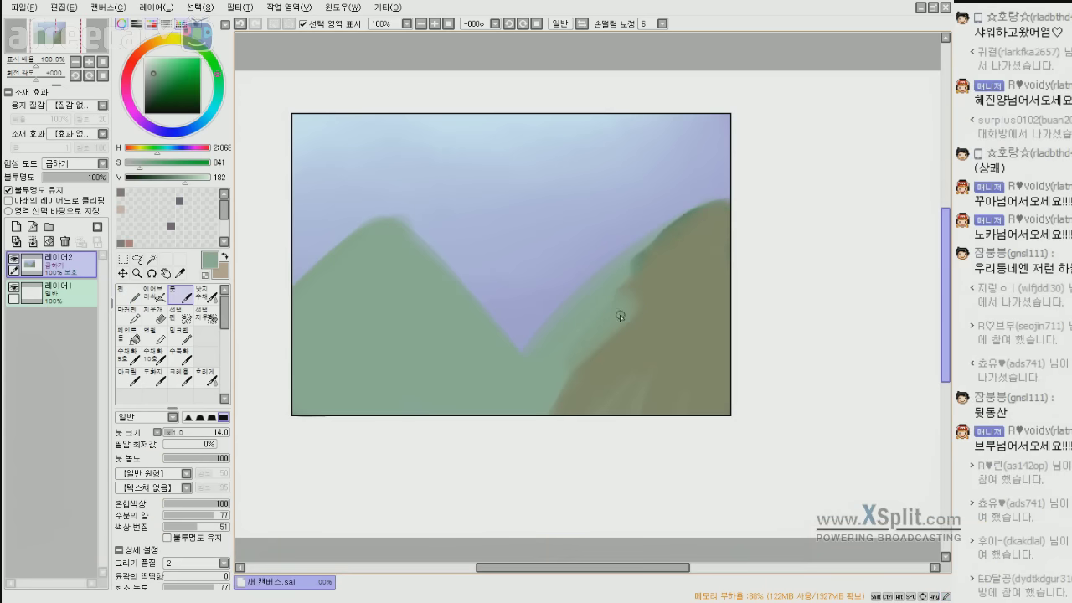
pyautogui.moveTo(600, 331); pyautogui.dragTo(584, 349)
# Sample the muted olive (S 33, V 146) from the right mountain and cover the whole mountain with it.
pyautogui.keyDown('alt'); pyautogui.click(658, 280); pyautogui.keyUp('alt')
pyautogui.press('n')
pyautogui.moveTo(703, 261)
pyautogui.mouseDown()
pyautogui.moveTo(710, 313)
pyautogui.moveTo(695, 400)
pyautogui.mouseUp()
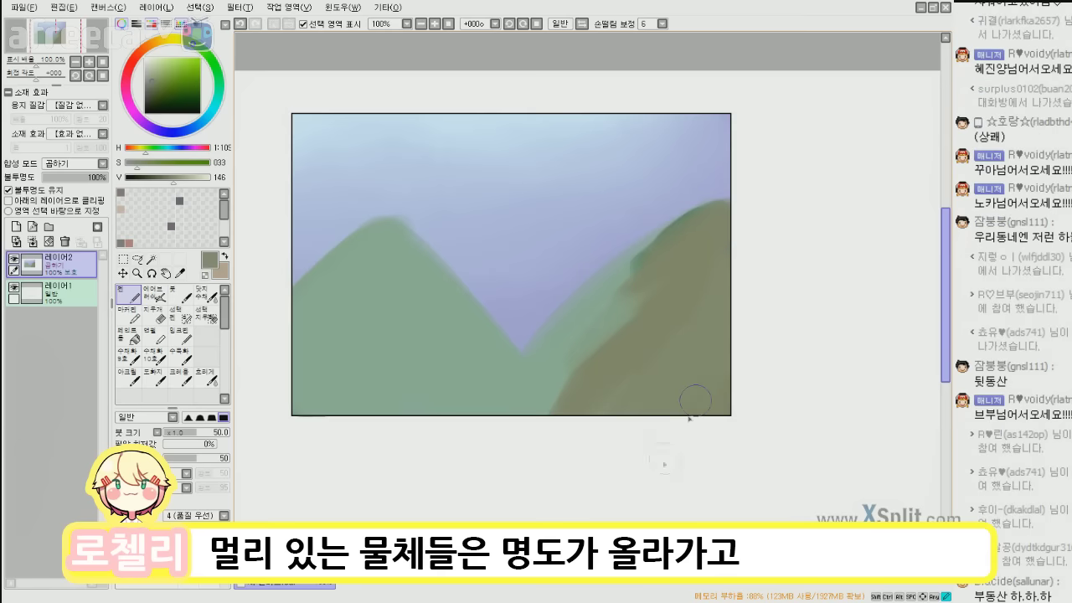
pyautogui.moveTo(657, 243); pyautogui.dragTo(513, 407)
# Cover the left mountain with the same olive, from its peak down both slopes to the base.
pyautogui.moveTo(410, 261)
pyautogui.mouseDown()
pyautogui.moveTo(526, 410)
pyautogui.moveTo(517, 374)
pyautogui.mouseUp()
pyautogui.hotkey('ctrl', 'z')
pyautogui.hotkey('ctrl', 'z')
pyautogui.moveTo(394, 255); pyautogui.dragTo(495, 359)
pyautogui.moveTo(406, 280); pyautogui.dragTo(505, 416)
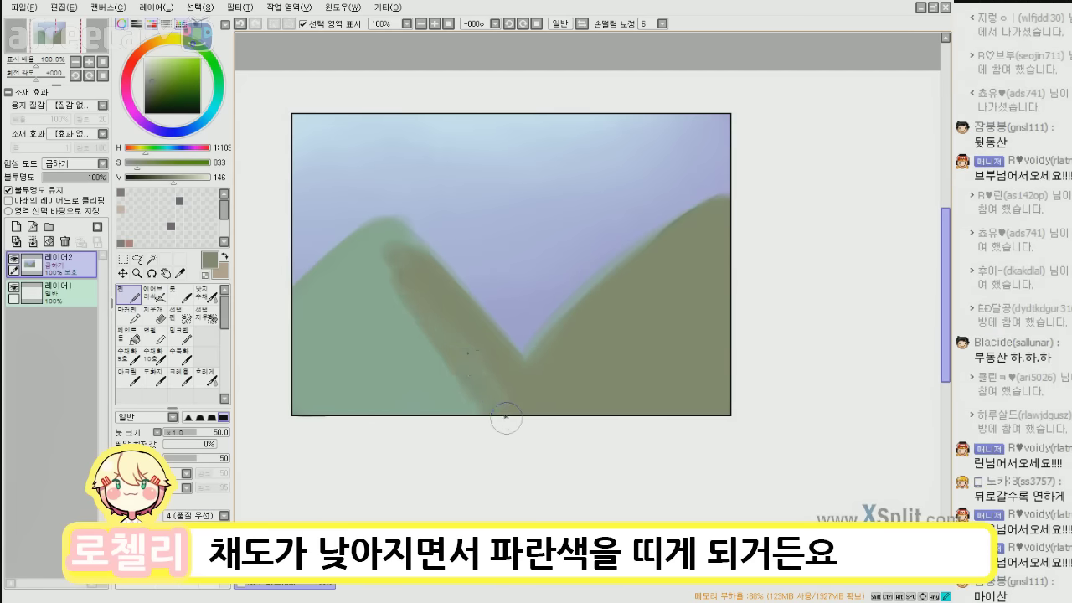
pyautogui.moveTo(414, 302); pyautogui.dragTo(486, 427)
pyautogui.moveTo(407, 256)
pyautogui.mouseDown()
pyautogui.moveTo(438, 415)
pyautogui.moveTo(387, 302)
pyautogui.moveTo(331, 444)
pyautogui.mouseUp()
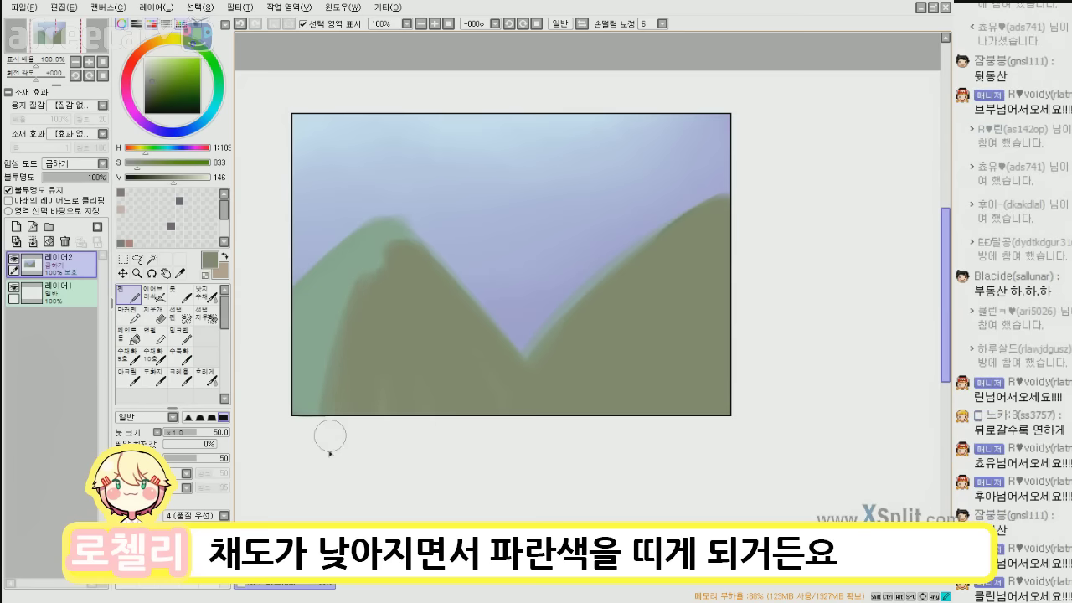
pyautogui.moveTo(318, 285); pyautogui.dragTo(348, 377)
pyautogui.moveTo(289, 335)
pyautogui.mouseDown()
pyautogui.moveTo(283, 307)
pyautogui.moveTo(347, 251)
pyautogui.moveTo(377, 269)
pyautogui.mouseUp()
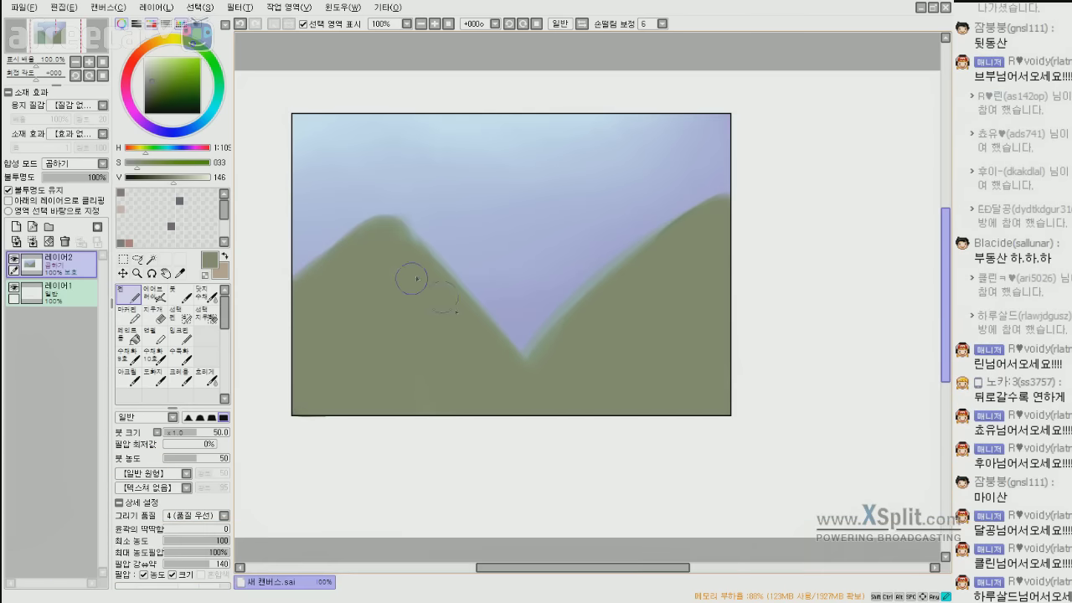
# Sample the hazy blue-grey (S 28, V 177) and paint a pale band along the right mountain's inner slope.
pyautogui.keyDown('alt'); pyautogui.click(611, 262); pyautogui.keyUp('alt')
pyautogui.moveTo(693, 226); pyautogui.dragTo(536, 362)
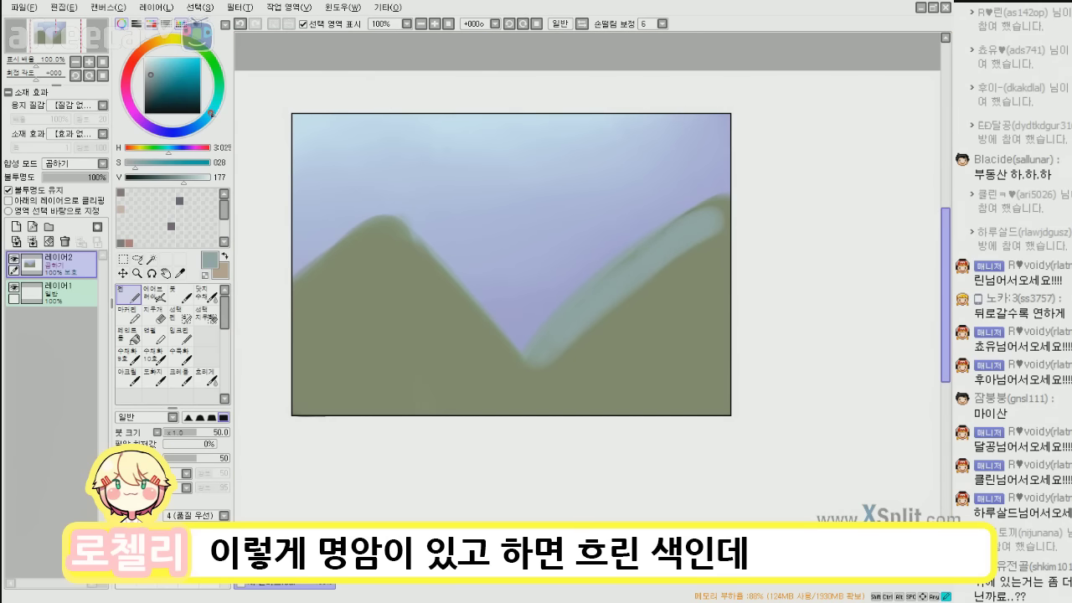
pyautogui.keyDown('alt'); pyautogui.click(393, 258); pyautogui.keyUp('alt')
pyautogui.moveTo(486, 143); pyautogui.dragTo(487, 171)
pyautogui.hotkey('ctrl', 'z')
pyautogui.click(485, 146)
pyautogui.keyDown('alt'); pyautogui.click(492, 151); pyautogui.keyUp('alt')
pyautogui.moveTo(495, 148)
pyautogui.mouseDown()
pyautogui.moveTo(519, 164)
pyautogui.moveTo(499, 198)
pyautogui.mouseUp()
pyautogui.hotkey('ctrl', 'z')
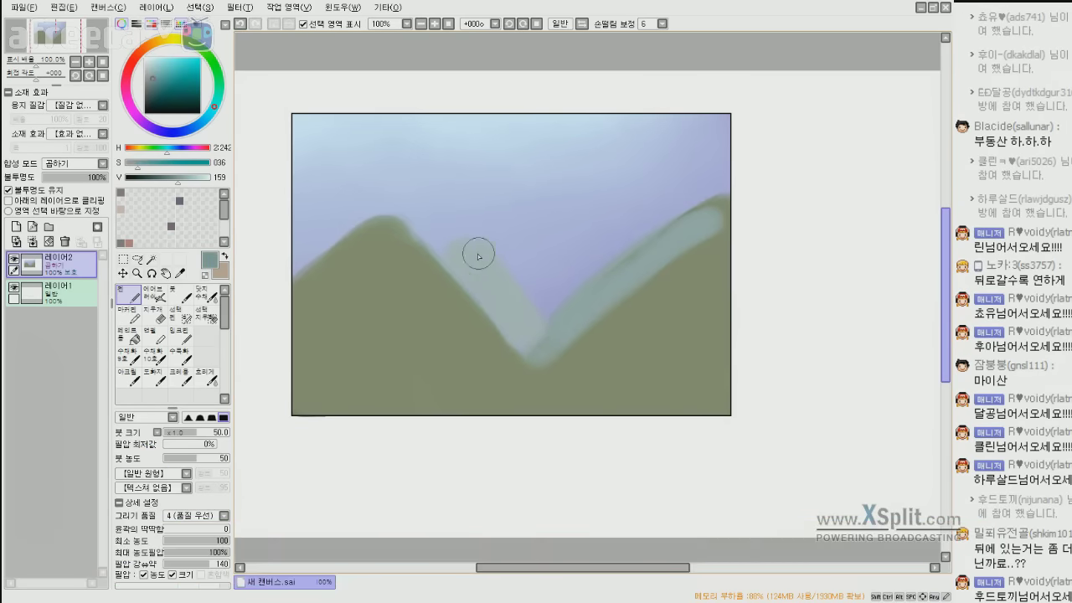
# Paint a blue-grey distant mountain in the gap between the two olive mountains.
pyautogui.moveTo(457, 243); pyautogui.dragTo(511, 307)
pyautogui.moveTo(464, 254)
pyautogui.mouseDown()
pyautogui.moveTo(517, 333)
pyautogui.moveTo(502, 298)
pyautogui.mouseUp()
pyautogui.moveTo(517, 338)
pyautogui.mouseDown()
pyautogui.moveTo(466, 255)
pyautogui.moveTo(445, 253)
pyautogui.moveTo(470, 237)
pyautogui.moveTo(460, 240)
pyautogui.moveTo(486, 233)
pyautogui.moveTo(542, 315)
pyautogui.mouseUp()
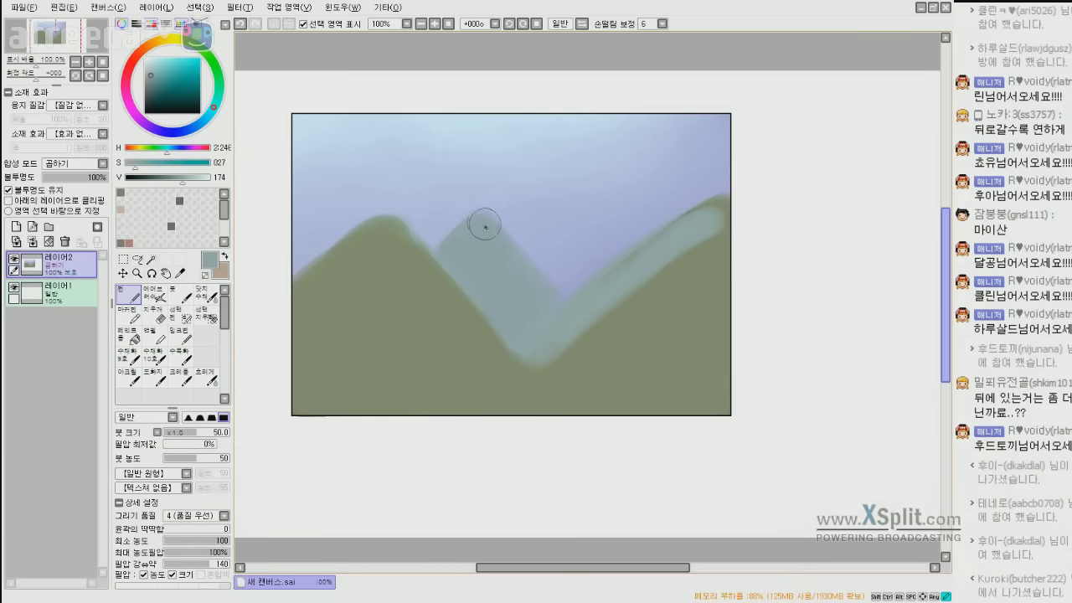
# Add a fainter, paler peak (S 37, V 216) behind the blue-grey mountain and redefine that mountain's edge in blue-grey.
pyautogui.keyDown('alt'); pyautogui.click(572, 132); pyautogui.keyUp('alt')
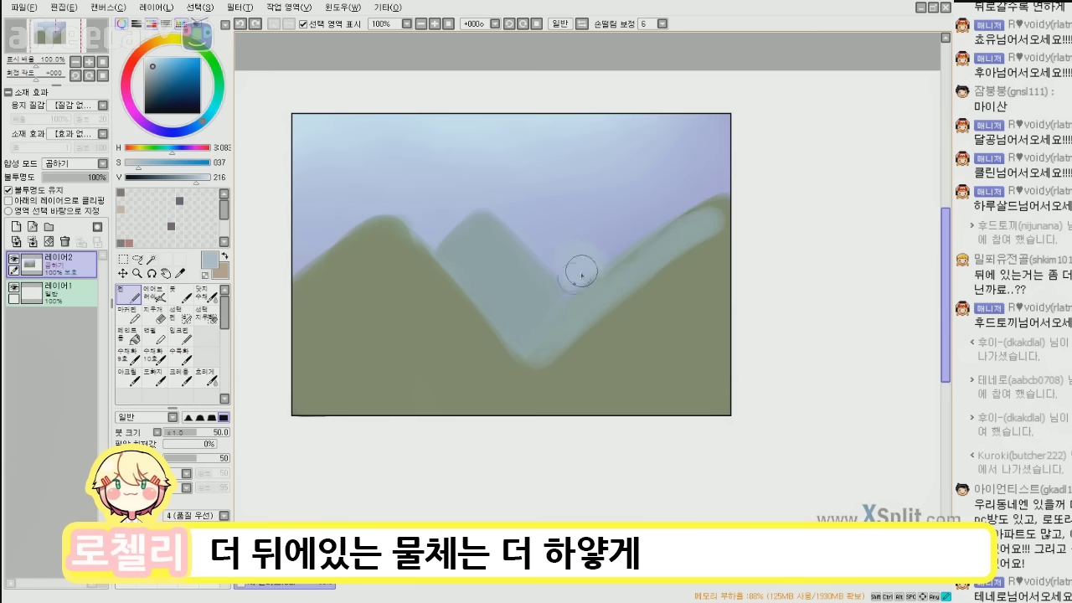
pyautogui.moveTo(577, 271); pyautogui.dragTo(566, 271)
pyautogui.keyDown('alt'); pyautogui.click(594, 294); pyautogui.keyUp('alt')
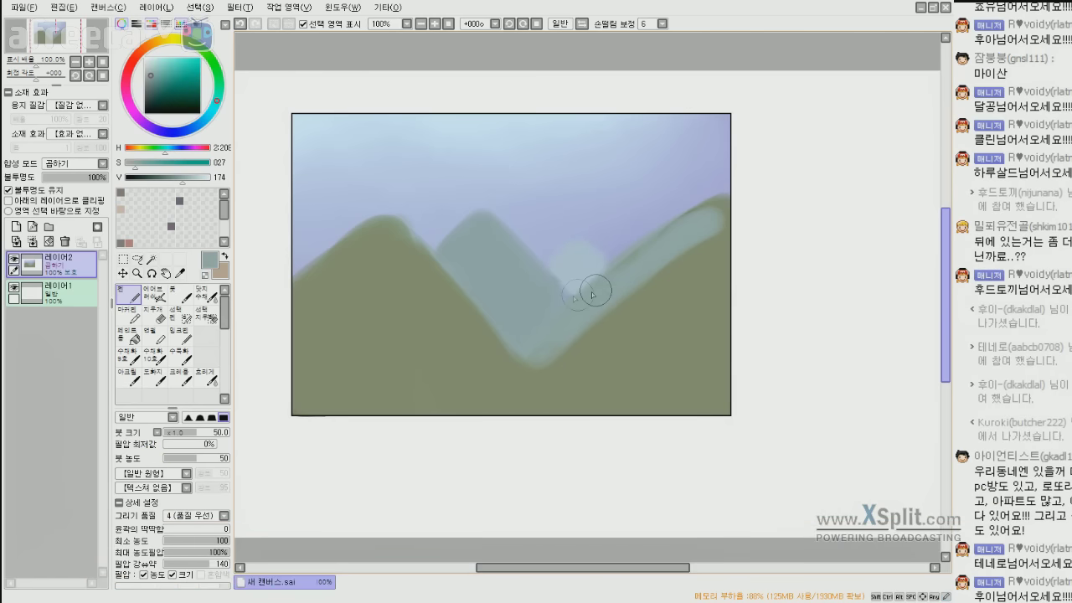
pyautogui.moveTo(547, 277); pyautogui.dragTo(569, 296)
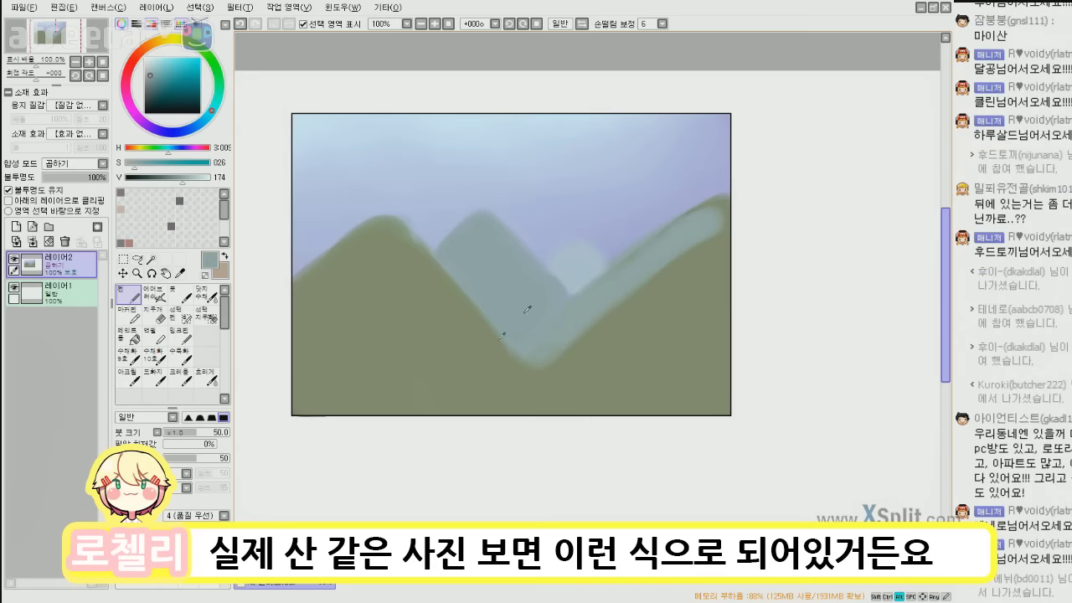
# Resample the olive (S 33, V 146) and narrow the pale band along the right mountain's inner slope.
pyautogui.keyDown('alt'); pyautogui.click(539, 372); pyautogui.keyUp('alt')
pyautogui.moveTo(553, 370); pyautogui.dragTo(706, 254)
pyautogui.moveTo(536, 387)
pyautogui.mouseDown()
pyautogui.moveTo(654, 282)
pyautogui.moveTo(546, 382)
pyautogui.mouseUp()
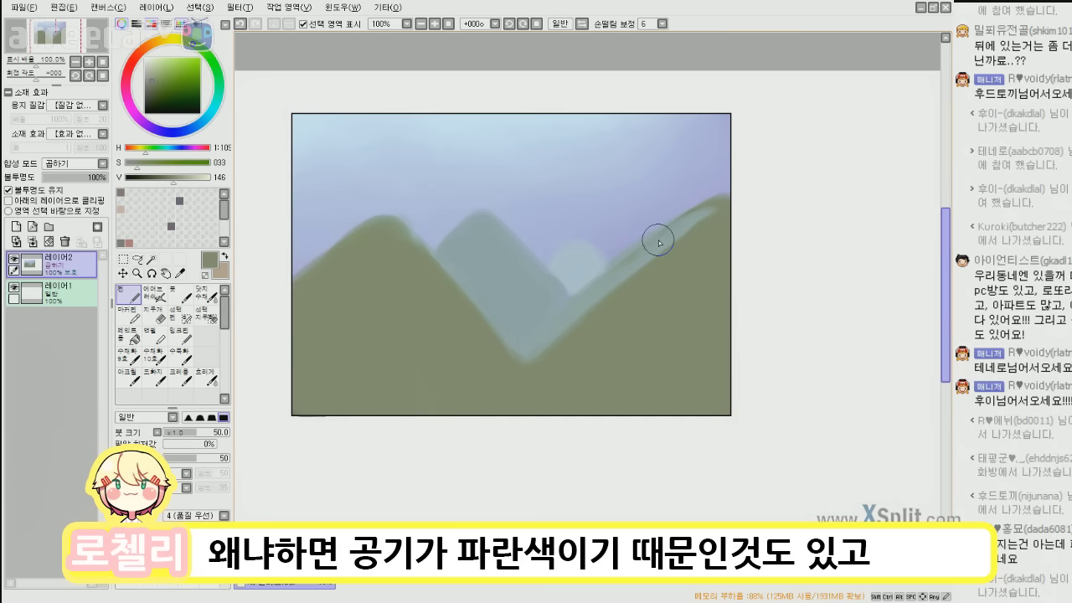
pyautogui.moveTo(609, 216)
pyautogui.mouseDown()
pyautogui.moveTo(597, 130)
pyautogui.moveTo(588, 251)
pyautogui.moveTo(575, 77)
pyautogui.mouseUp()
pyautogui.hotkey('ctrl', 'z')
pyautogui.hotkey('ctrl', 'z')
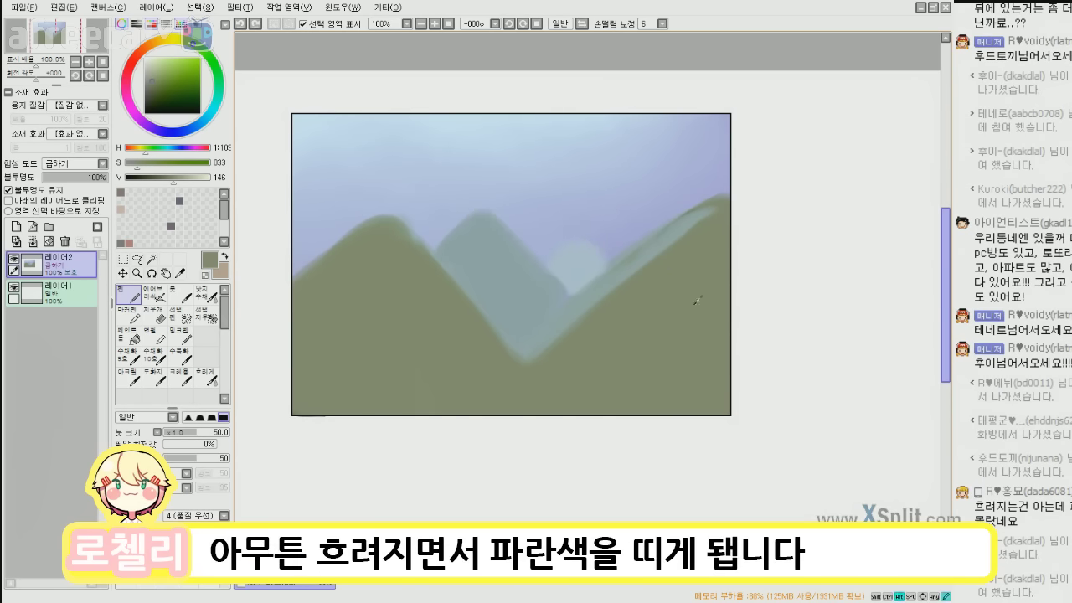
pyautogui.moveTo(670, 253); pyautogui.dragTo(494, 395)
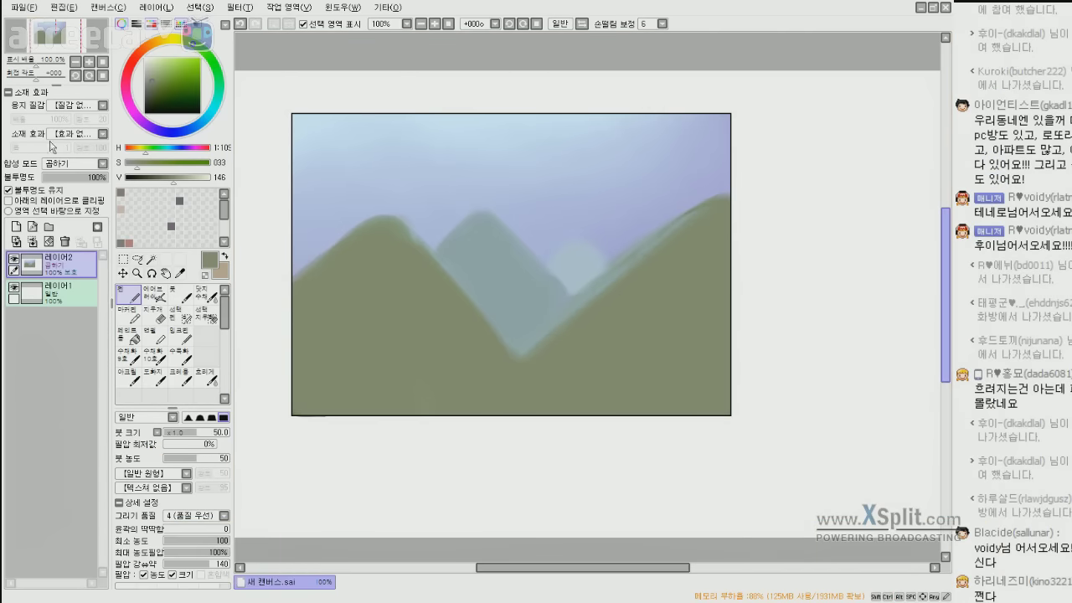
# Clear the sky and mountain painting from its layer, keeping only the black frame.
pyautogui.moveTo(37, 60)
pyautogui.mouseDown()
pyautogui.moveTo(23, 65)
pyautogui.moveTo(36, 66)
pyautogui.mouseUp()
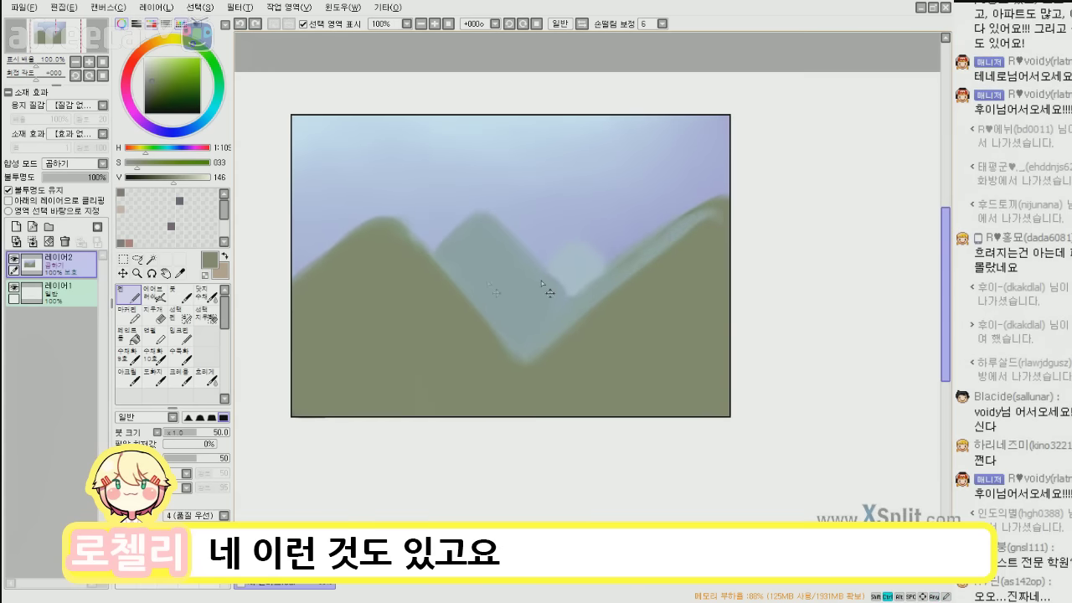
pyautogui.click(49, 241)
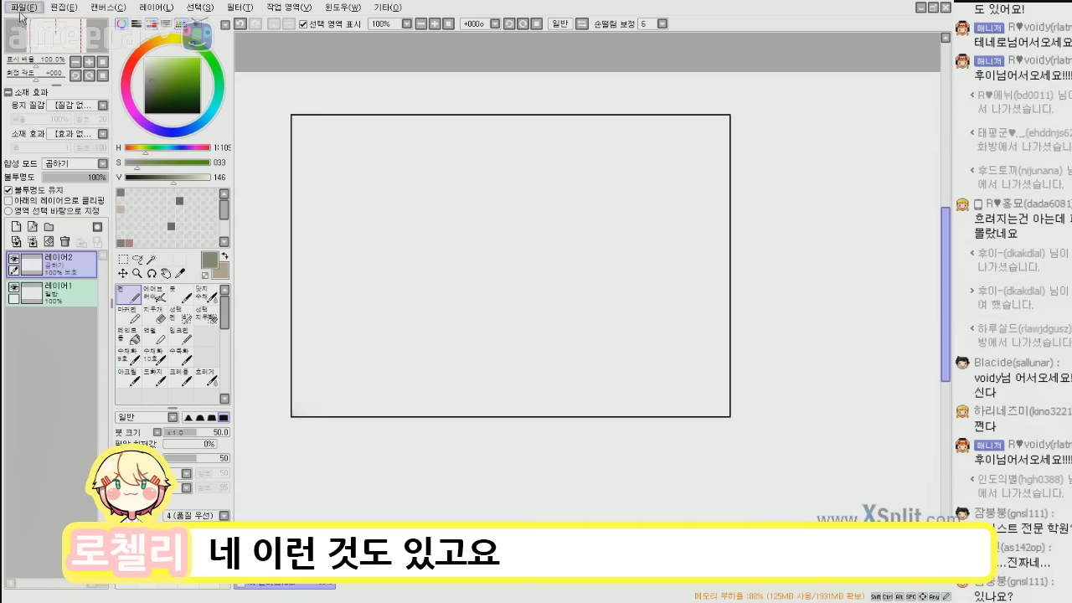
# Open the illustration 시월영 (2) from the 방송 folder on the desktop.
pyautogui.click(23, 7)
pyautogui.click(44, 37)
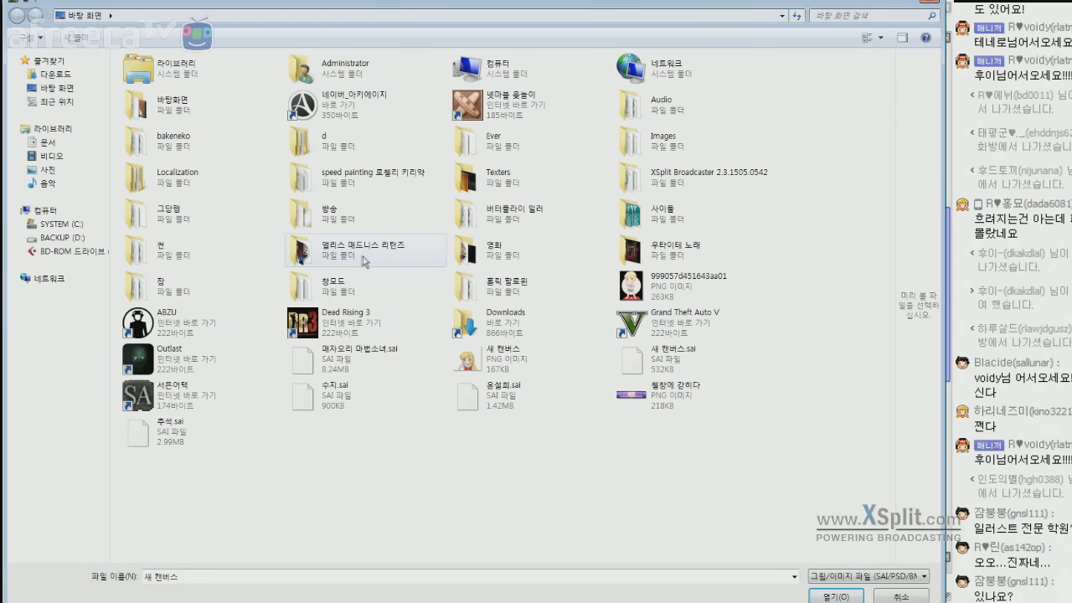
pyautogui.click(351, 225)
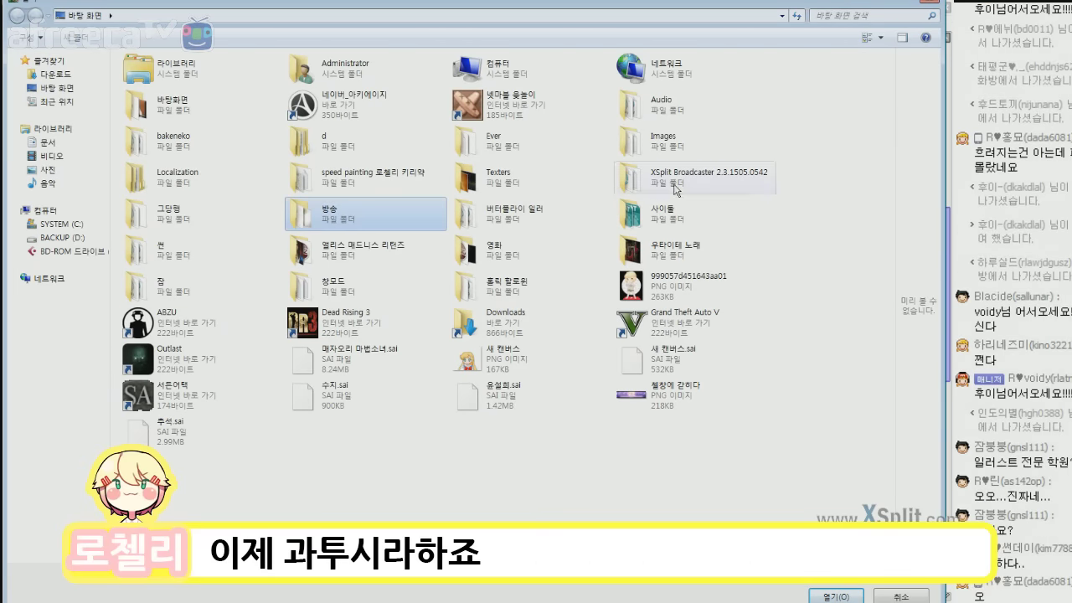
pyautogui.doubleClick(395, 222)
pyautogui.scroll(-3, 662, 308)
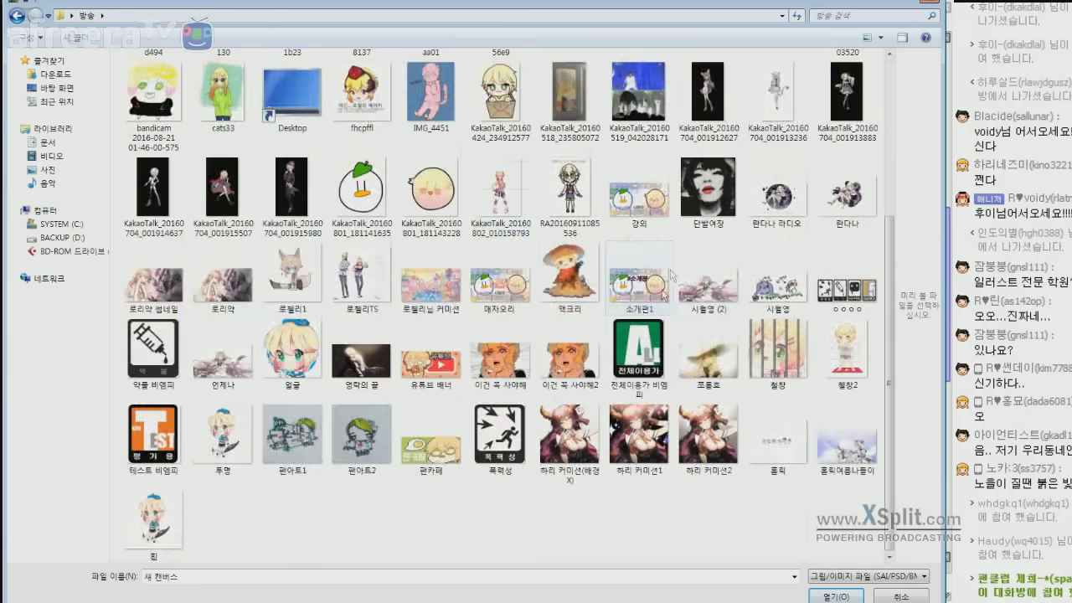
pyautogui.doubleClick(708, 281)
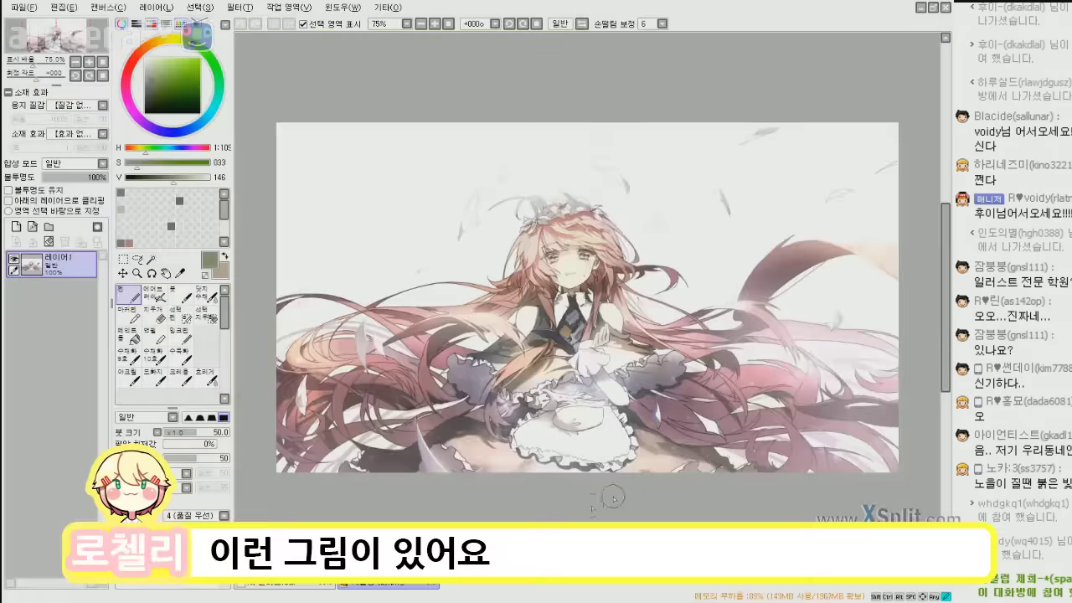
# Examine the colours of the character's front and of the far hair strands at 300%, sampling a strand's colour.
pyautogui.scroll(3, 550, 198)
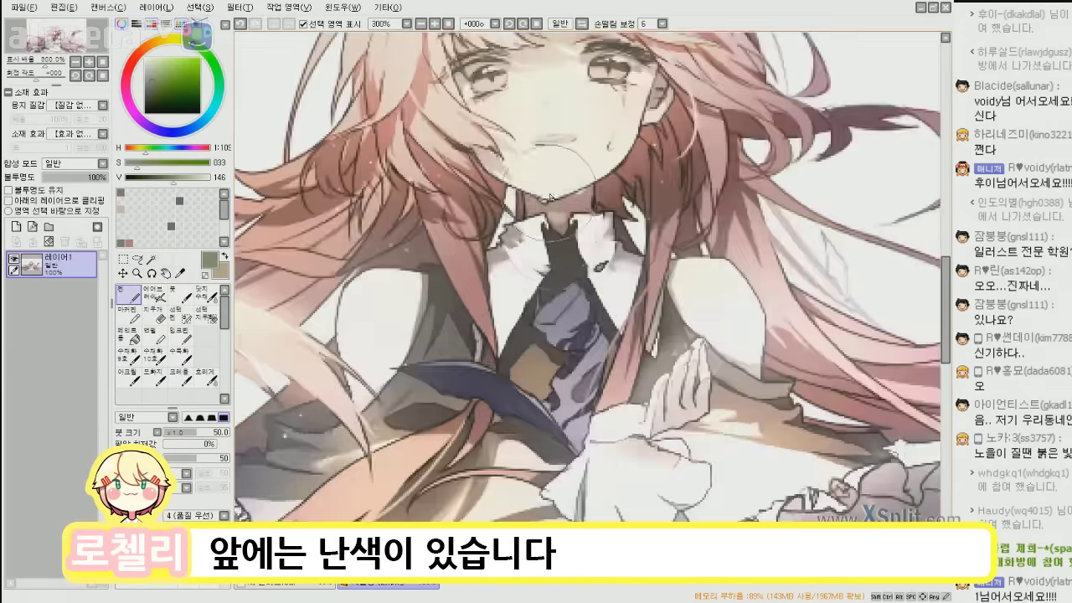
pyautogui.moveTo(550, 193); pyautogui.dragTo(508, 388)
pyautogui.moveTo(886, 570); pyautogui.dragTo(389, 189)
pyautogui.moveTo(643, 285)
pyautogui.mouseDown()
pyautogui.moveTo(594, 201)
pyautogui.moveTo(712, 311)
pyautogui.moveTo(592, 335)
pyautogui.mouseUp()
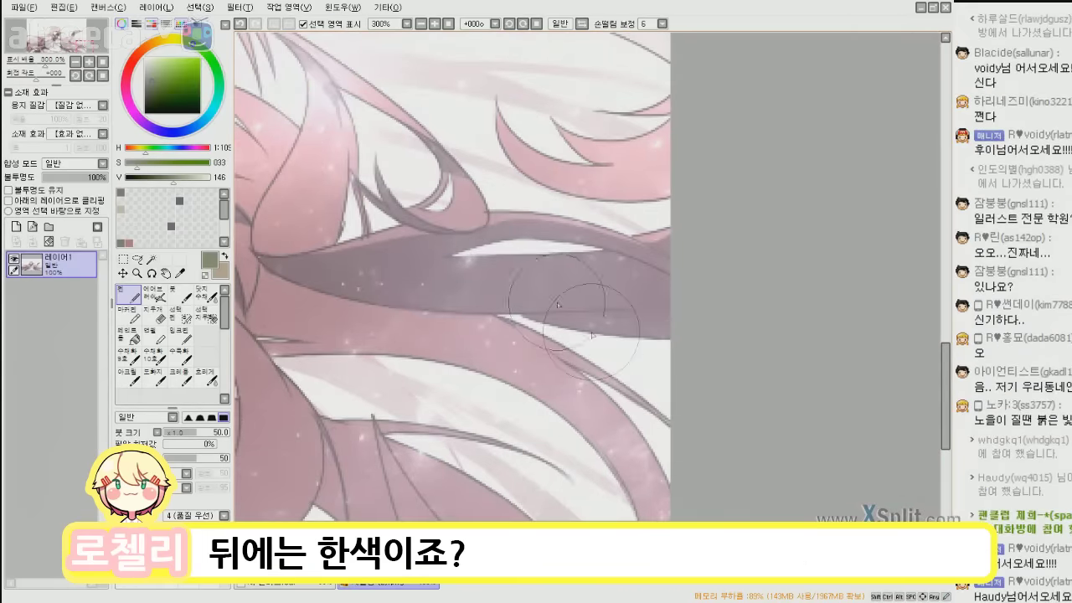
pyautogui.keyDown('alt'); pyautogui.click(243, 195); pyautogui.keyUp('alt')
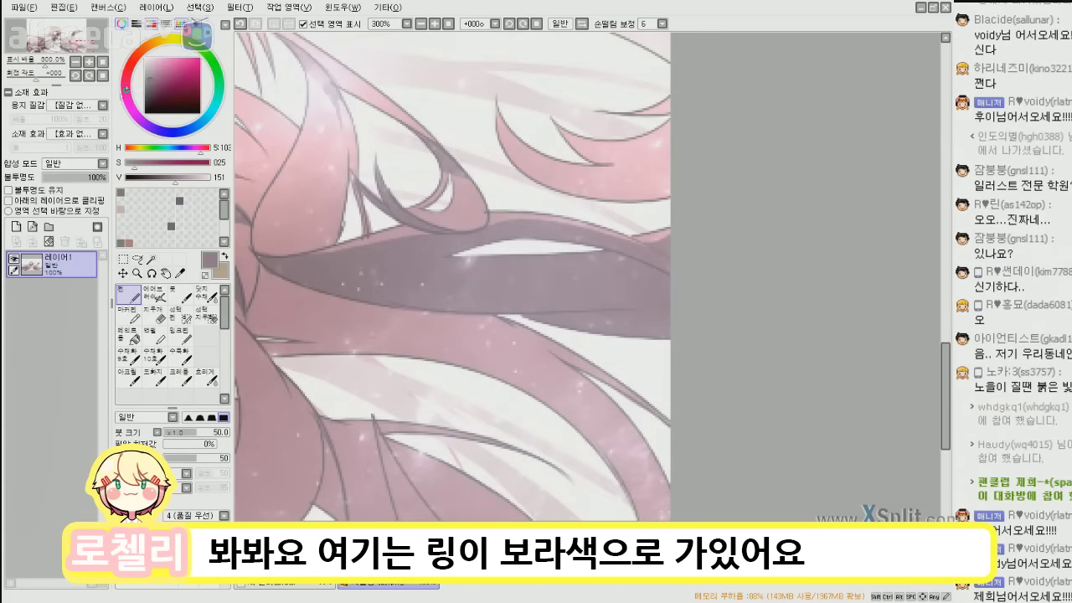
# Compare the far hair strands with the hair near the face, sampling the near hair's reddish colour (S 39, V 231).
pyautogui.moveTo(338, 196); pyautogui.dragTo(763, 360)
pyautogui.moveTo(310, 188); pyautogui.dragTo(563, 312)
pyautogui.keyDown('alt'); pyautogui.click(568, 282); pyautogui.keyUp('alt')
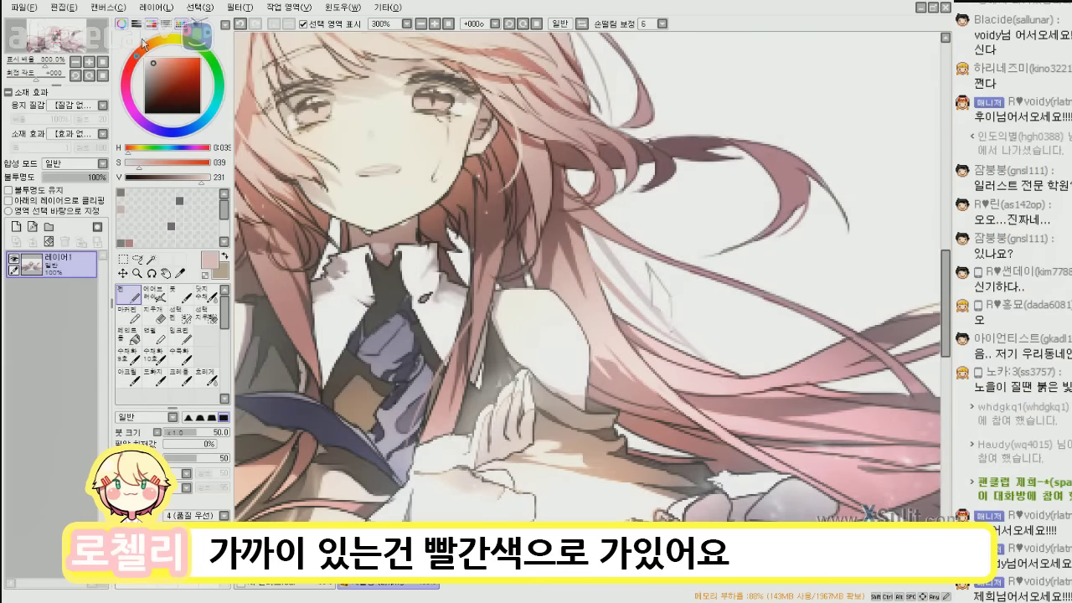
pyautogui.click(104, 63)
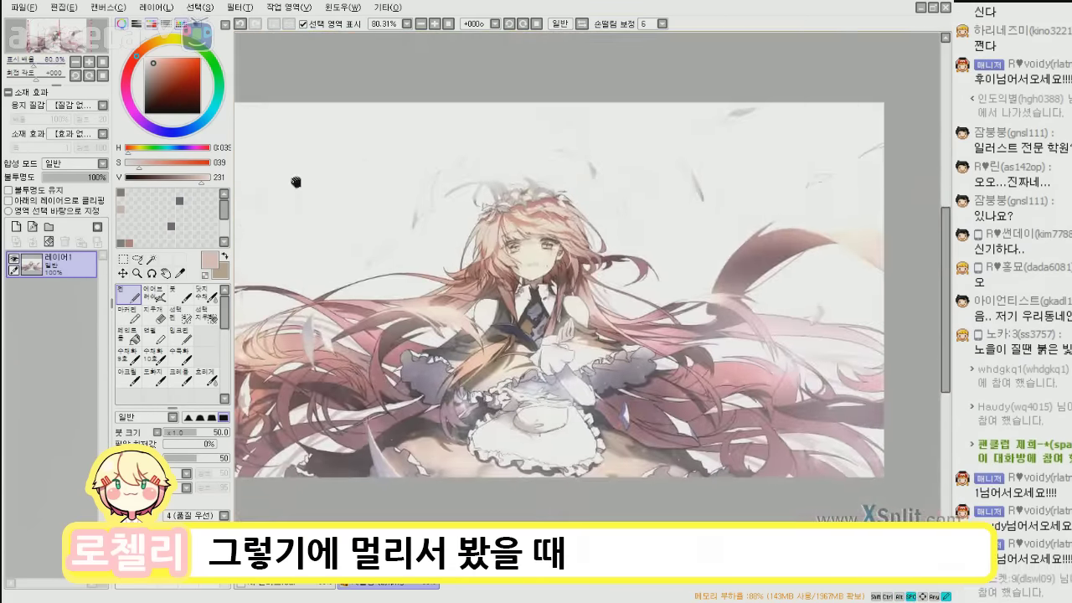
# Draw temporary pale pink pointer marks around the hair and background on both sides of the character, and undo them.
pyautogui.moveTo(296, 181); pyautogui.dragTo(297, 178)
pyautogui.moveTo(474, 480)
pyautogui.mouseDown()
pyautogui.moveTo(391, 335)
pyautogui.moveTo(270, 442)
pyautogui.moveTo(301, 465)
pyautogui.mouseUp()
pyautogui.moveTo(888, 134)
pyautogui.mouseDown()
pyautogui.moveTo(796, 168)
pyautogui.moveTo(744, 476)
pyautogui.mouseUp()
pyautogui.hotkey('ctrl', 'z')
pyautogui.hotkey('ctrl', 'z')
pyautogui.moveTo(428, 474)
pyautogui.mouseDown()
pyautogui.moveTo(718, 359)
pyautogui.moveTo(421, 450)
pyautogui.mouseUp()
pyautogui.hotkey('ctrl', 'z')
pyautogui.moveTo(335, 105)
pyautogui.mouseDown()
pyautogui.moveTo(297, 205)
pyautogui.moveTo(360, 268)
pyautogui.mouseUp()
pyautogui.moveTo(725, 102)
pyautogui.mouseDown()
pyautogui.moveTo(750, 218)
pyautogui.moveTo(803, 240)
pyautogui.mouseUp()
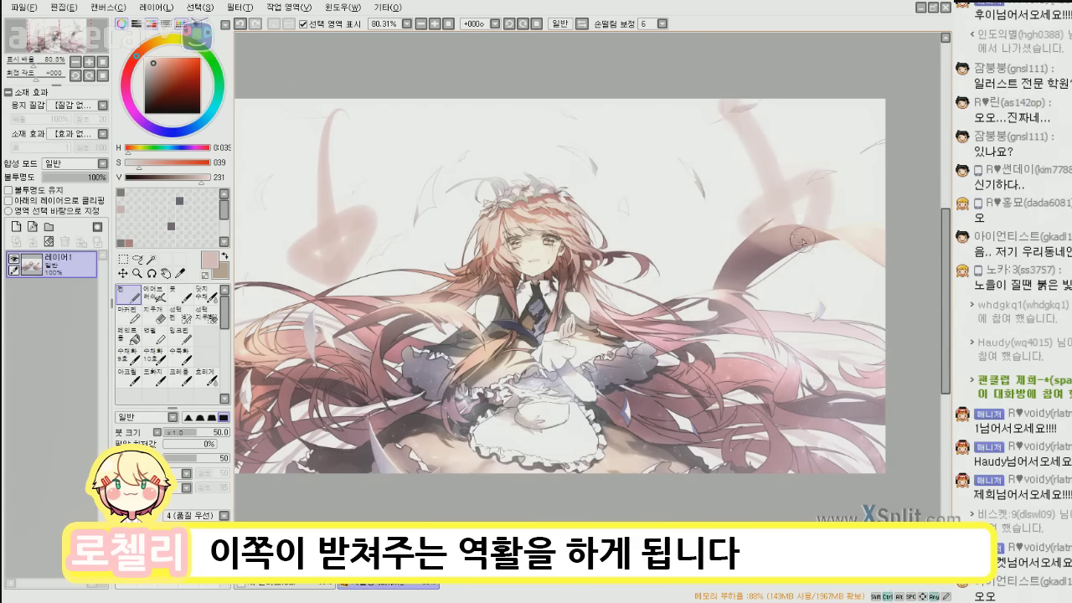
pyautogui.hotkey('ctrl', 'z')
pyautogui.hotkey('ctrl', 'z')
# Examine the overlapping hair strands behind the character at 600% and sample a pale tone (S 18, V 229).
pyautogui.scroll(5, 770, 122)
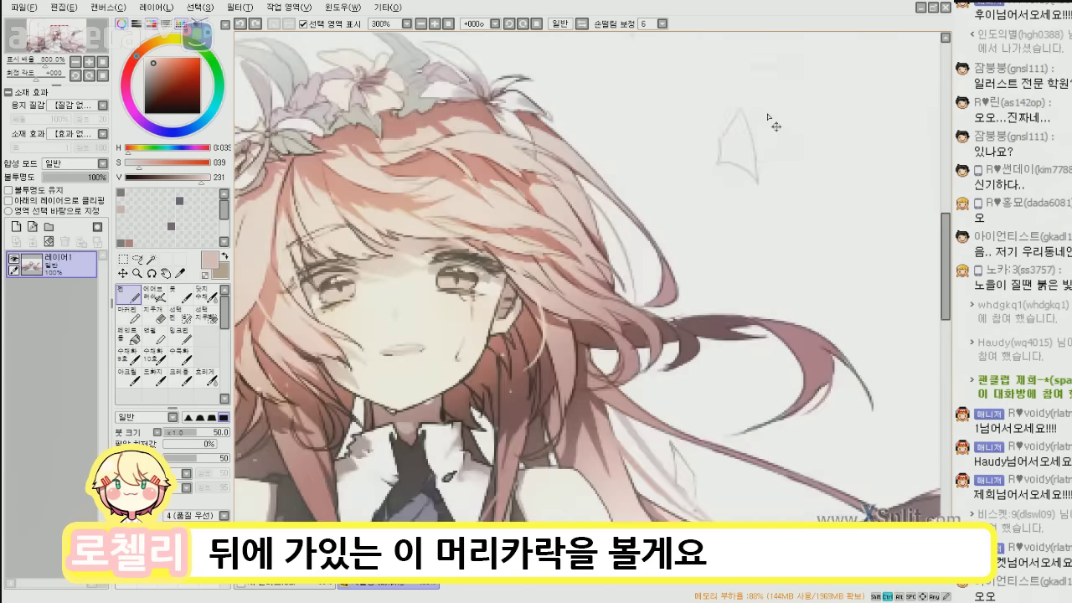
pyautogui.scroll(3, 770, 122)
pyautogui.scroll(3, 693, 138)
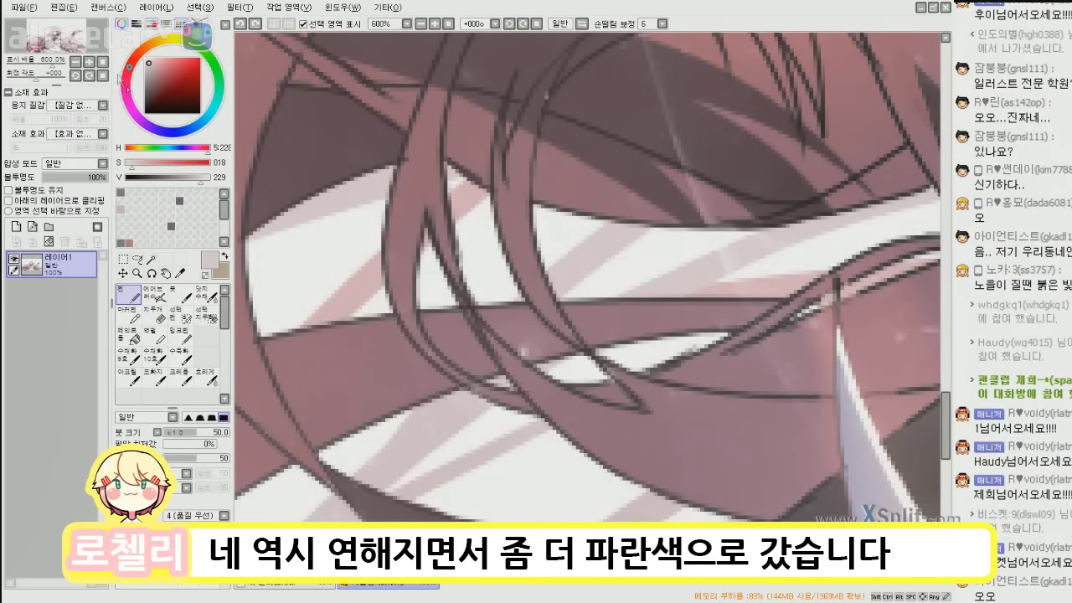
# Open the illustration of the pink-haired girl in the red and black dress from the BACKUP (D:) drive.
pyautogui.hotkey('ctrl', 'o')
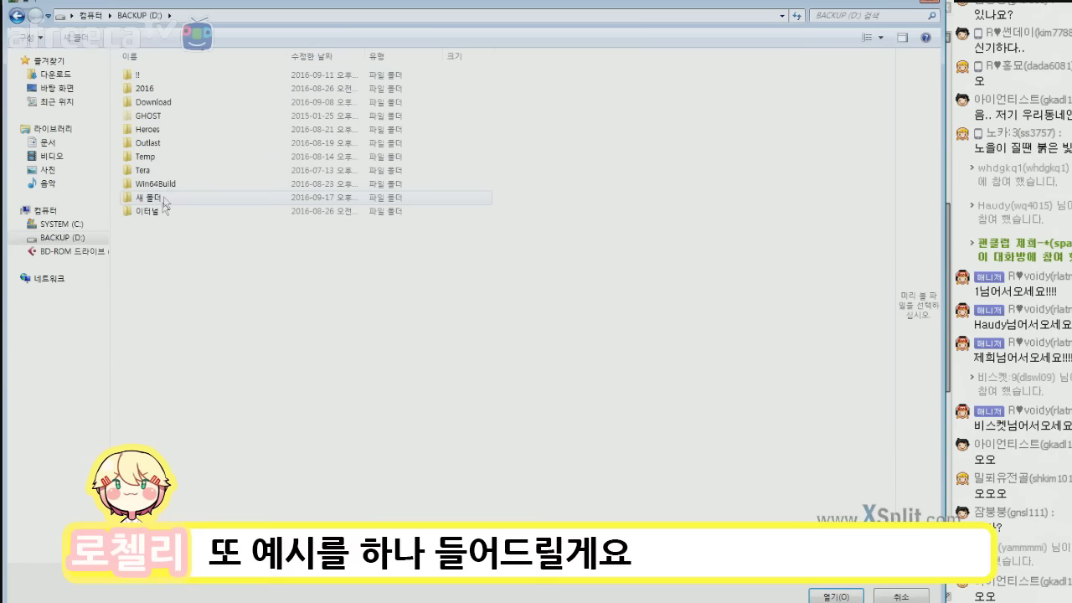
pyautogui.doubleClick(176, 90)
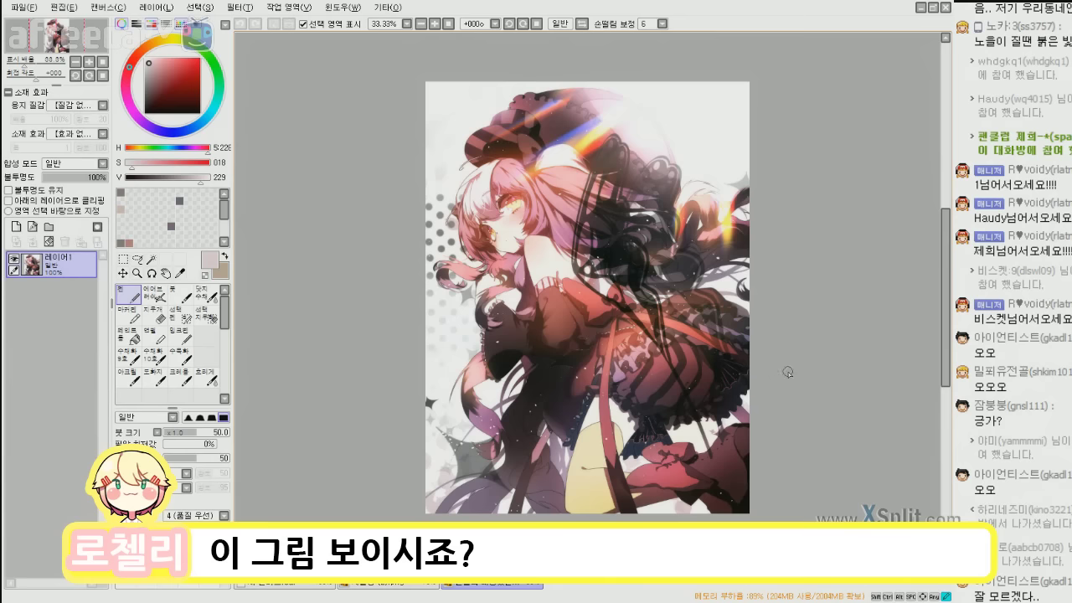
# Sample the warm colours around the girl's face and her near hair, including the light pink (S 74, V 251).
pyautogui.scroll(3, 603, 260)
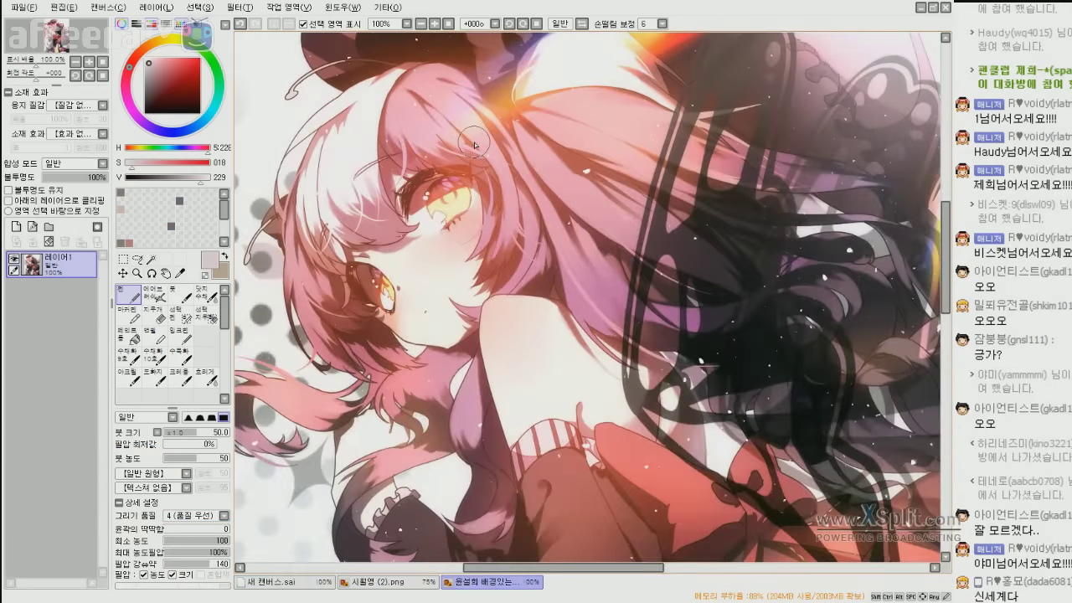
pyautogui.moveTo(475, 145); pyautogui.dragTo(503, 237)
pyautogui.keyDown('alt'); pyautogui.click(421, 207); pyautogui.keyUp('alt')
pyautogui.keyDown('alt'); pyautogui.click(432, 181); pyautogui.keyUp('alt')
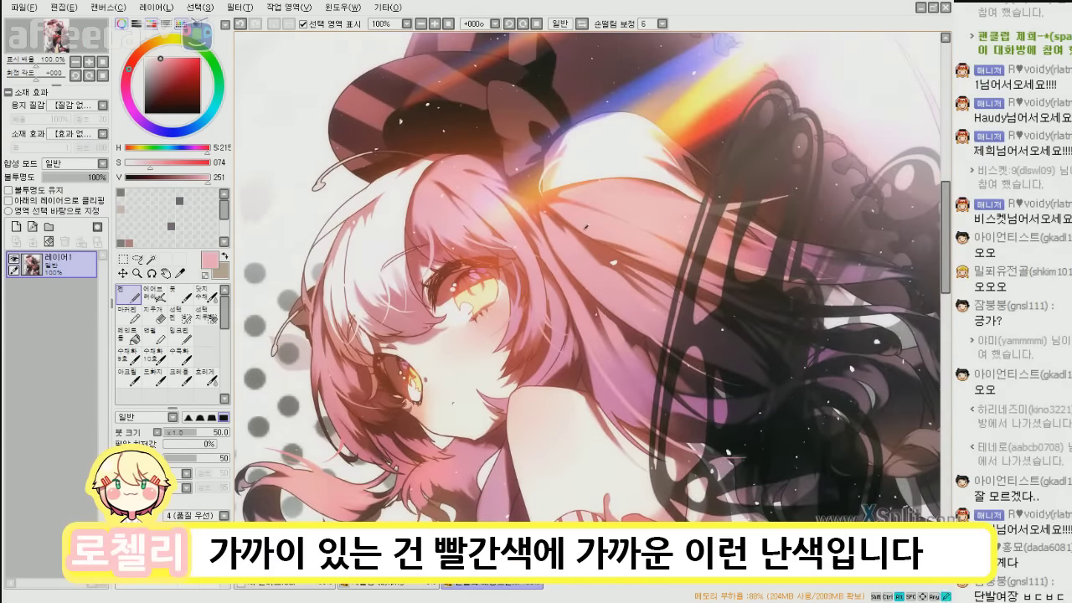
pyautogui.keyDown('alt'); pyautogui.click(665, 150); pyautogui.keyUp('alt')
pyautogui.keyDown('alt'); pyautogui.click(671, 145); pyautogui.keyUp('alt')
pyautogui.keyDown('alt'); pyautogui.click(702, 218); pyautogui.keyUp('alt')
# Compare the hair behind the black lace with the farthest strands, sampling their bluish purple (S 23, V 143).
pyautogui.moveTo(782, 86); pyautogui.dragTo(600, 223)
pyautogui.keyDown('alt'); pyautogui.click(601, 224); pyautogui.keyUp('alt')
pyautogui.keyDown('alt'); pyautogui.click(600, 223); pyautogui.keyUp('alt')
pyautogui.scroll(-3, 586, 213)
pyautogui.scroll(-3, 547, 195)
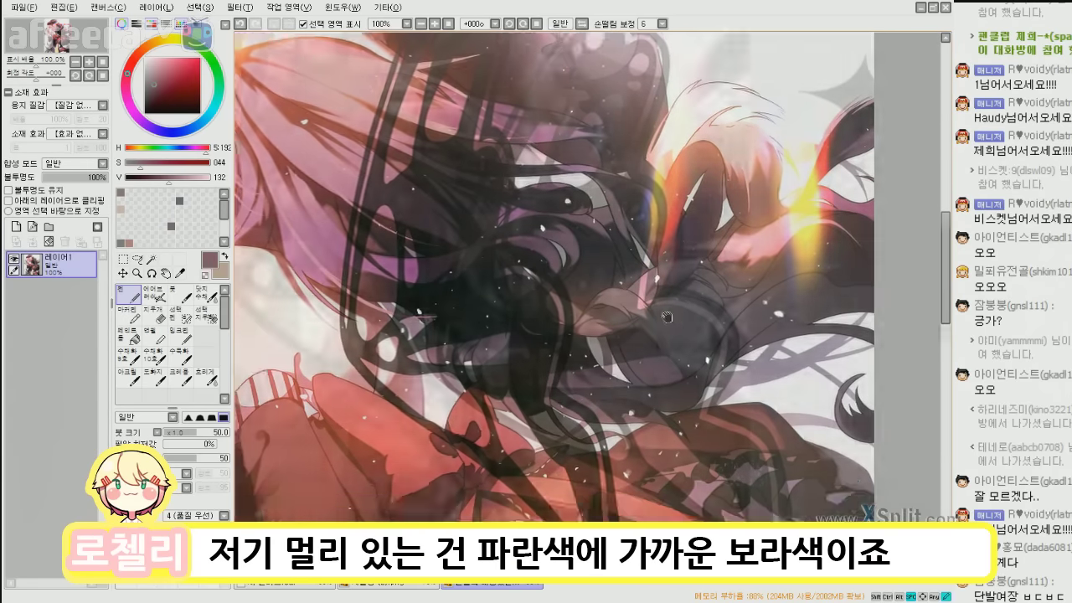
pyautogui.keyDown('alt'); pyautogui.click(595, 252); pyautogui.keyUp('alt')
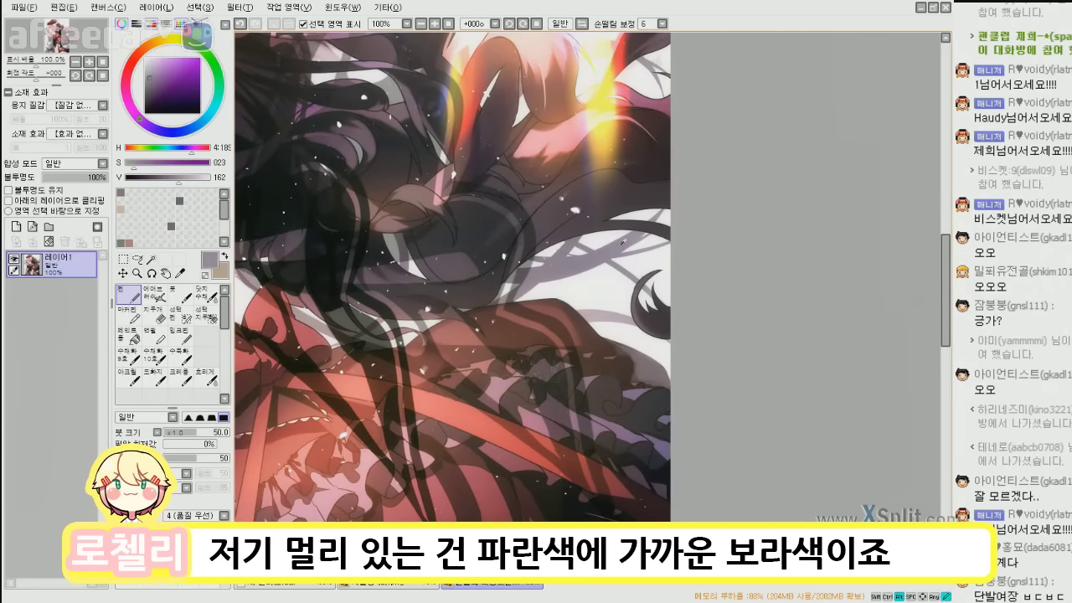
pyautogui.keyDown('alt'); pyautogui.click(609, 281); pyautogui.keyUp('alt')
pyautogui.keyDown('alt'); pyautogui.click(583, 247); pyautogui.keyUp('alt')
# Examine the skirt, ribbons and legs, and sample the dark clothing's colours, including the near-black (S 3, V 20).
pyautogui.moveTo(565, 243); pyautogui.dragTo(721, 151)
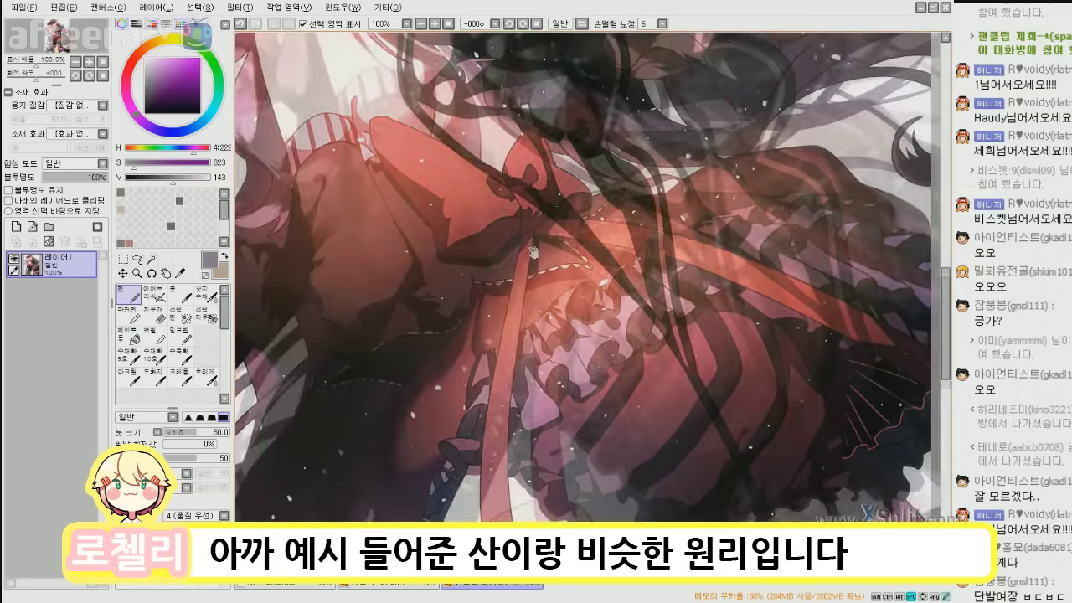
pyautogui.moveTo(636, 385)
pyautogui.mouseDown()
pyautogui.moveTo(687, 306)
pyautogui.moveTo(537, 256)
pyautogui.moveTo(508, 226)
pyautogui.moveTo(538, 287)
pyautogui.moveTo(445, 282)
pyautogui.mouseUp()
pyautogui.moveTo(420, 221); pyautogui.dragTo(627, 236)
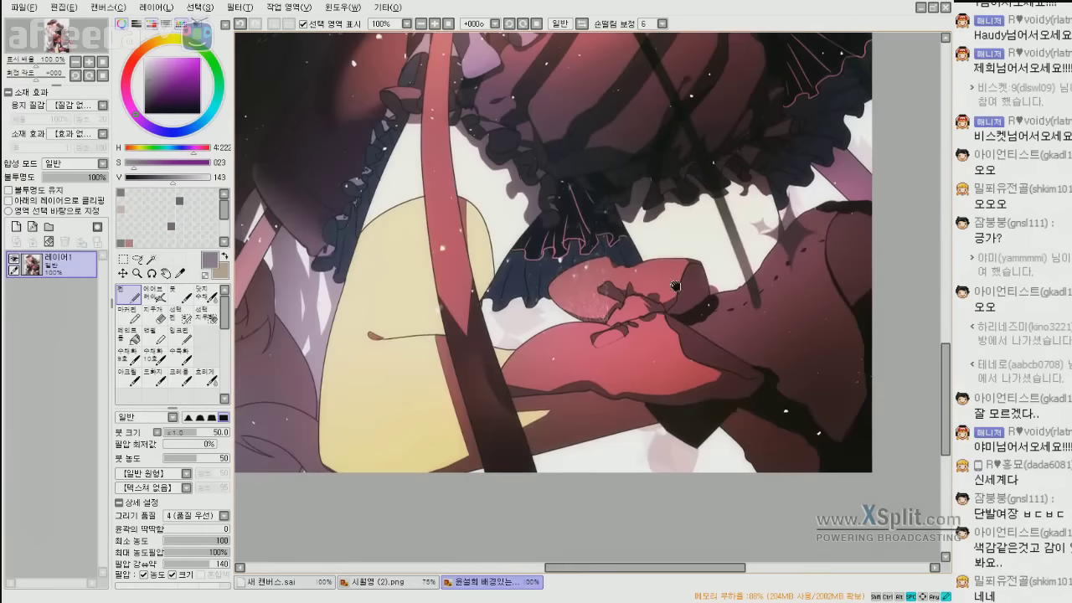
pyautogui.moveTo(411, 263); pyautogui.dragTo(601, 255)
pyautogui.moveTo(489, 266); pyautogui.dragTo(616, 253)
pyautogui.keyDown('alt'); pyautogui.click(594, 254); pyautogui.keyUp('alt')
pyautogui.moveTo(561, 194); pyautogui.dragTo(567, 273)
pyautogui.keyDown('alt'); pyautogui.click(571, 261); pyautogui.keyUp('alt')
pyautogui.keyDown('alt'); pyautogui.click(578, 255); pyautogui.keyUp('alt')
pyautogui.moveTo(588, 136); pyautogui.dragTo(568, 334)
pyautogui.keyDown('alt'); pyautogui.click(591, 300); pyautogui.keyUp('alt')
pyautogui.keyDown('alt'); pyautogui.click(611, 304); pyautogui.keyUp('alt')
pyautogui.keyDown('alt'); pyautogui.click(588, 256); pyautogui.keyUp('alt')
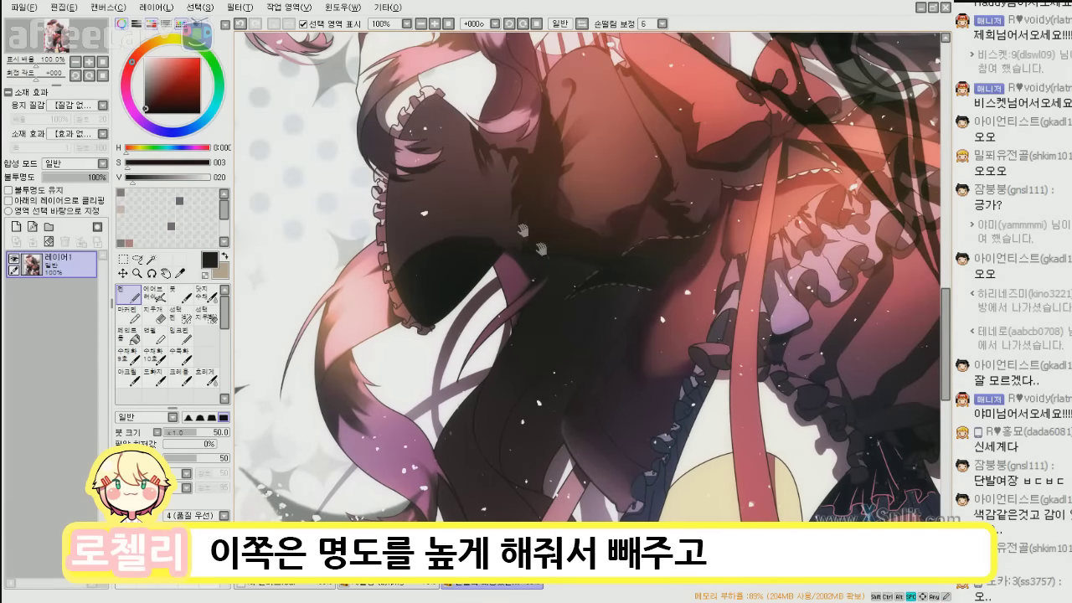
# Compare the sleeve's dark brown with the hat, sampling the pale pink (S 43, V 249) at the hat's brightly lit edge.
pyautogui.moveTo(540, 249); pyautogui.dragTo(557, 369)
pyautogui.keyDown('alt'); pyautogui.click(572, 248); pyautogui.keyUp('alt')
pyautogui.moveTo(549, 138); pyautogui.dragTo(549, 385)
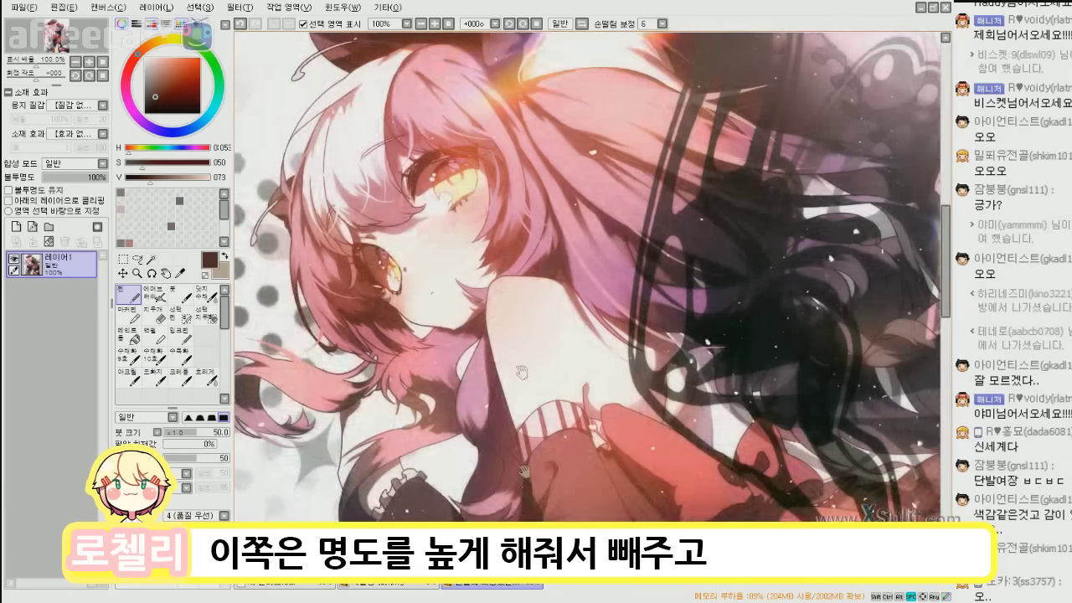
pyautogui.moveTo(543, 261); pyautogui.dragTo(538, 408)
pyautogui.keyDown('alt'); pyautogui.click(553, 94); pyautogui.keyUp('alt')
pyautogui.moveTo(525, 89); pyautogui.dragTo(494, 203)
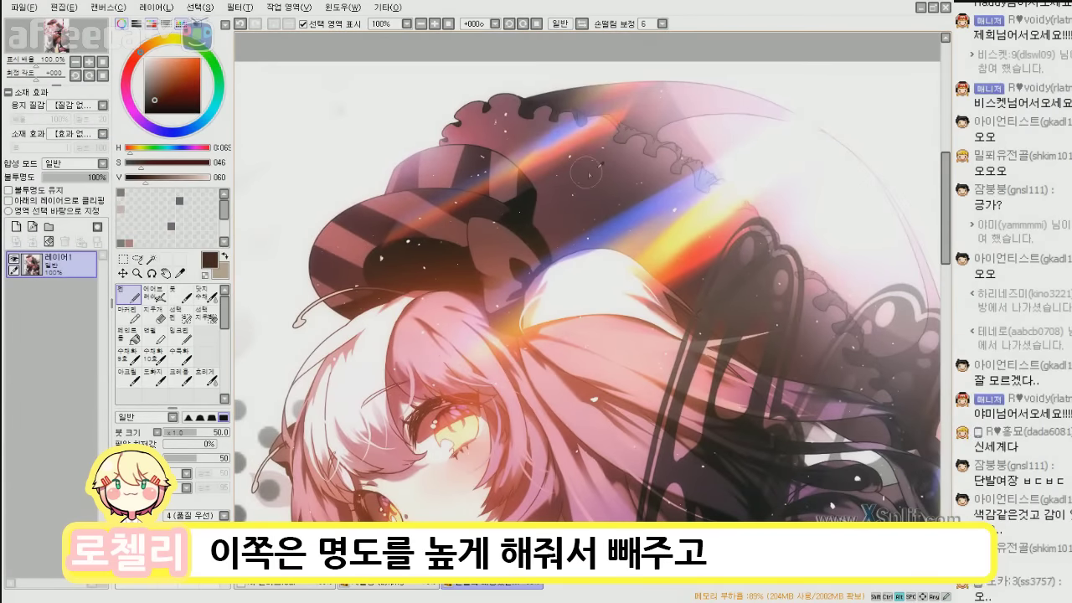
pyautogui.keyDown('alt'); pyautogui.click(666, 114); pyautogui.keyUp('alt')
pyautogui.keyDown('alt'); pyautogui.click(685, 102); pyautogui.keyUp('alt')
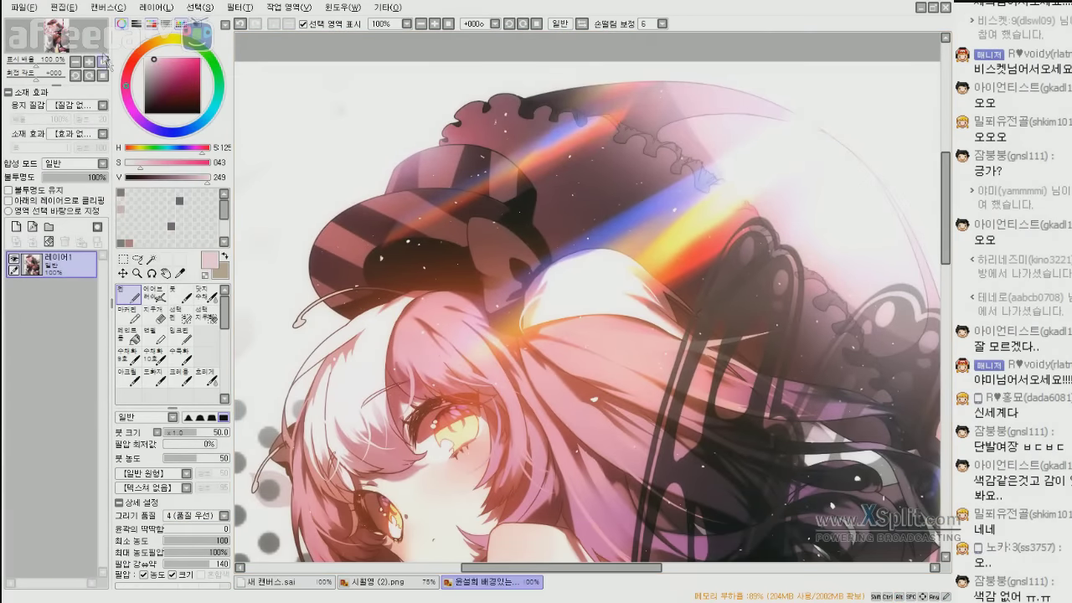
# Examine the whole illustration's overall colour mood, comparing the sunlit face and hair with the cooler far side.
pyautogui.click(102, 62)
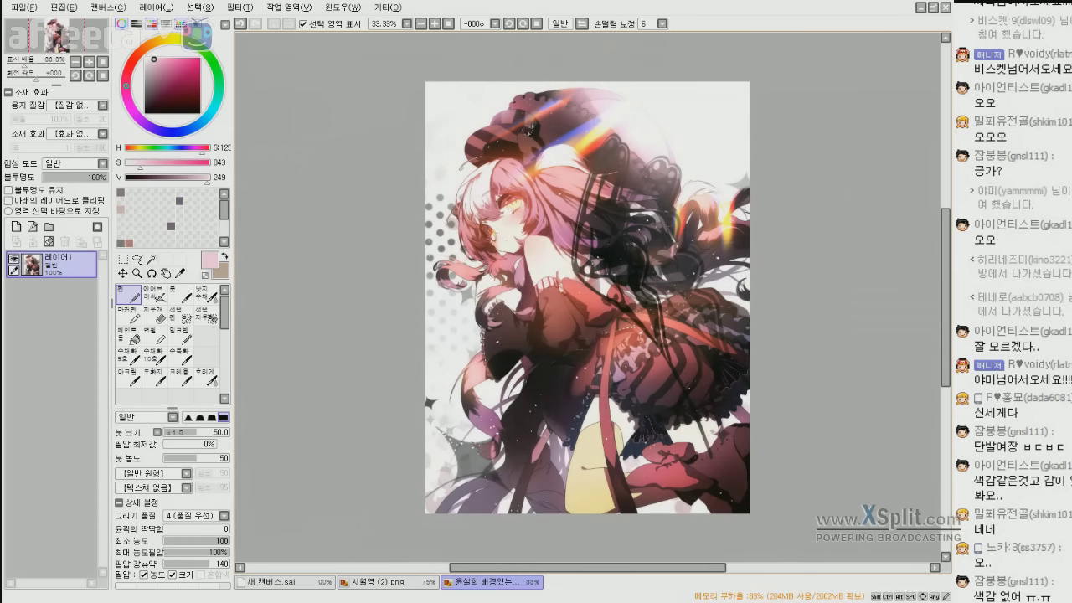
pyautogui.scroll(3, 531, 124)
pyautogui.scroll(2, 543, 193)
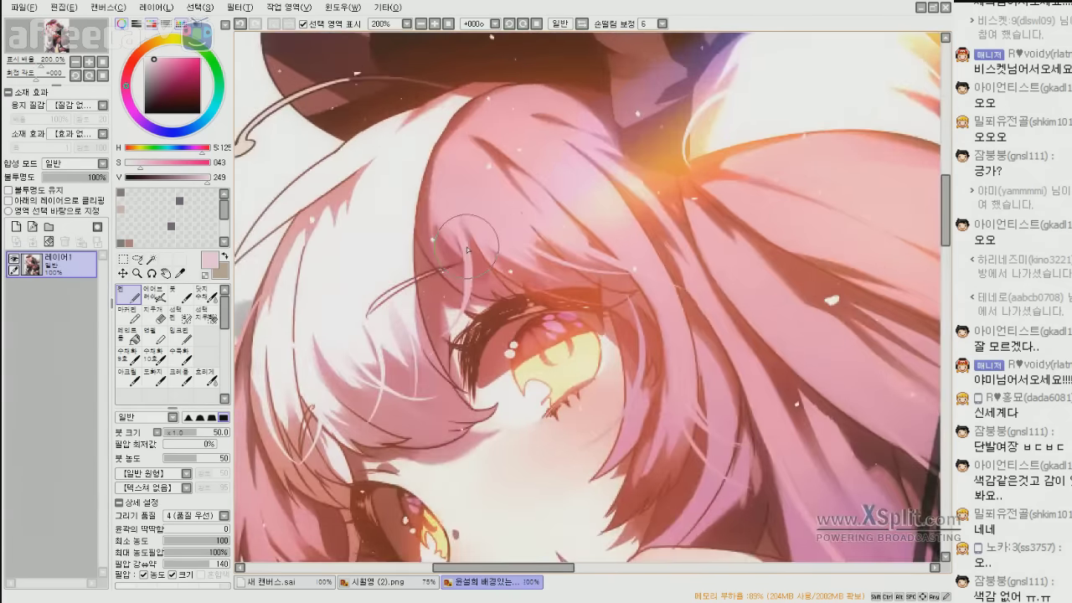
pyautogui.scroll(-3, 526, 246)
pyautogui.moveTo(753, 356); pyautogui.dragTo(646, 219)
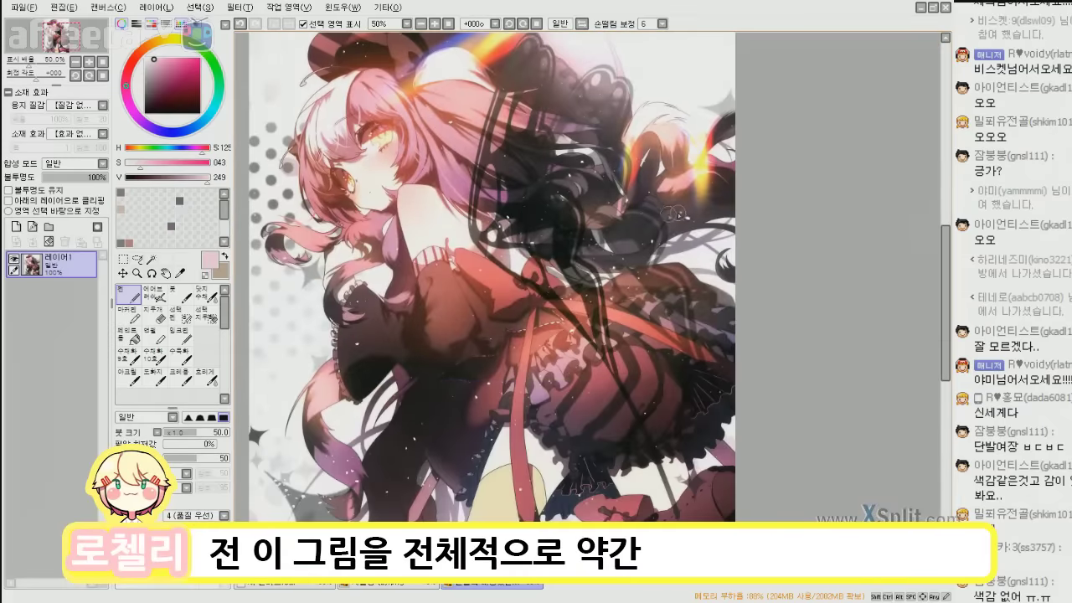
pyautogui.scroll(-1, 673, 213)
pyautogui.scroll(1, 635, 156)
pyautogui.moveTo(627, 154); pyautogui.dragTo(634, 166)
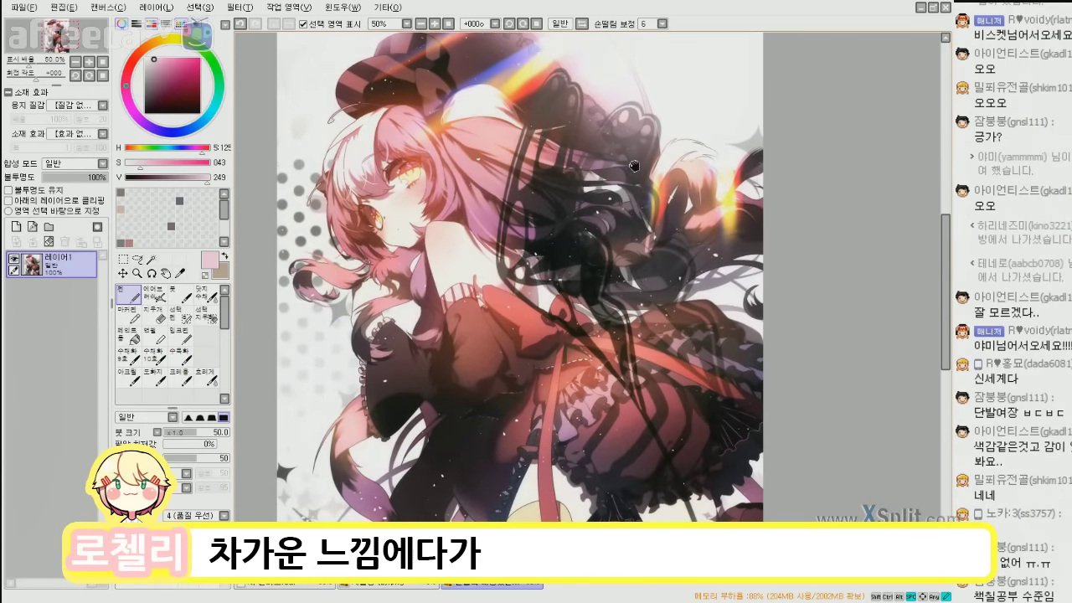
pyautogui.click(103, 62)
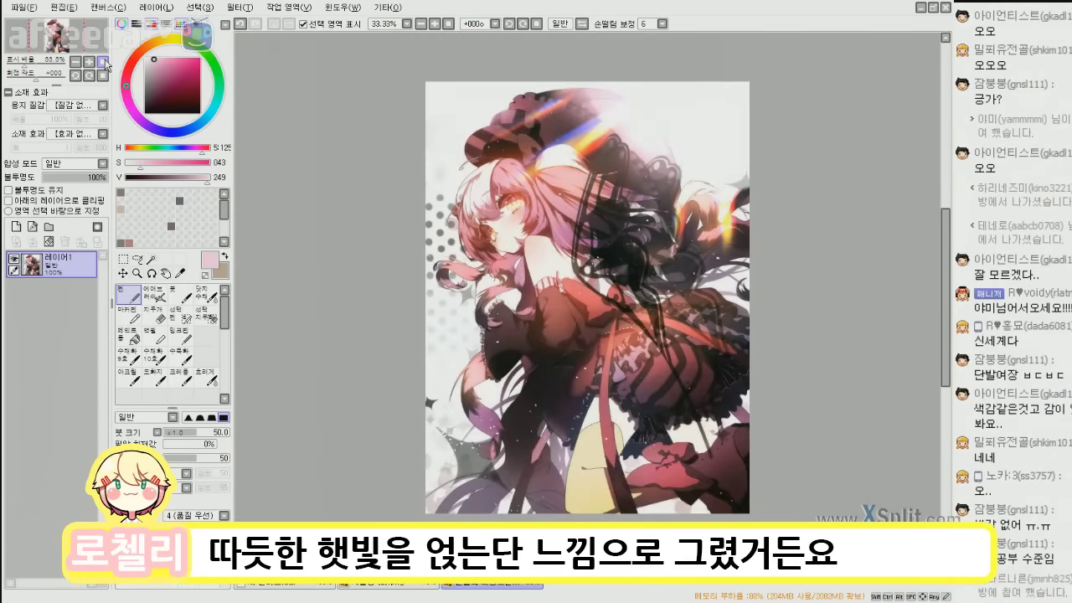
pyautogui.scroll(1, 737, 276)
pyautogui.scroll(1, 660, 299)
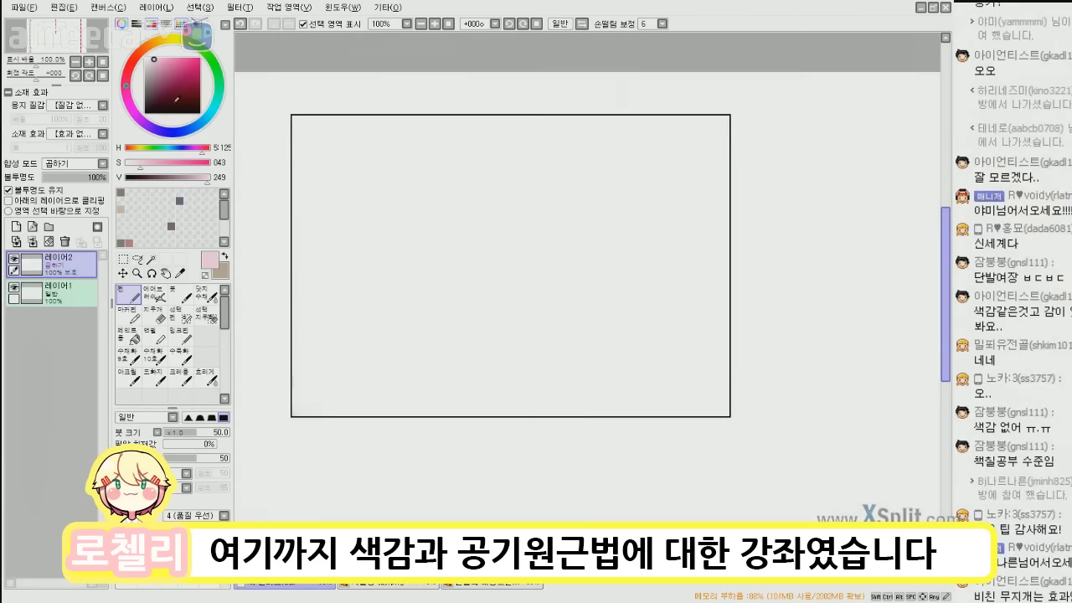
# Switch from the framed blank canvas to the illustration 시월영 (2).png.
pyautogui.click(103, 62)
pyautogui.click(403, 583)
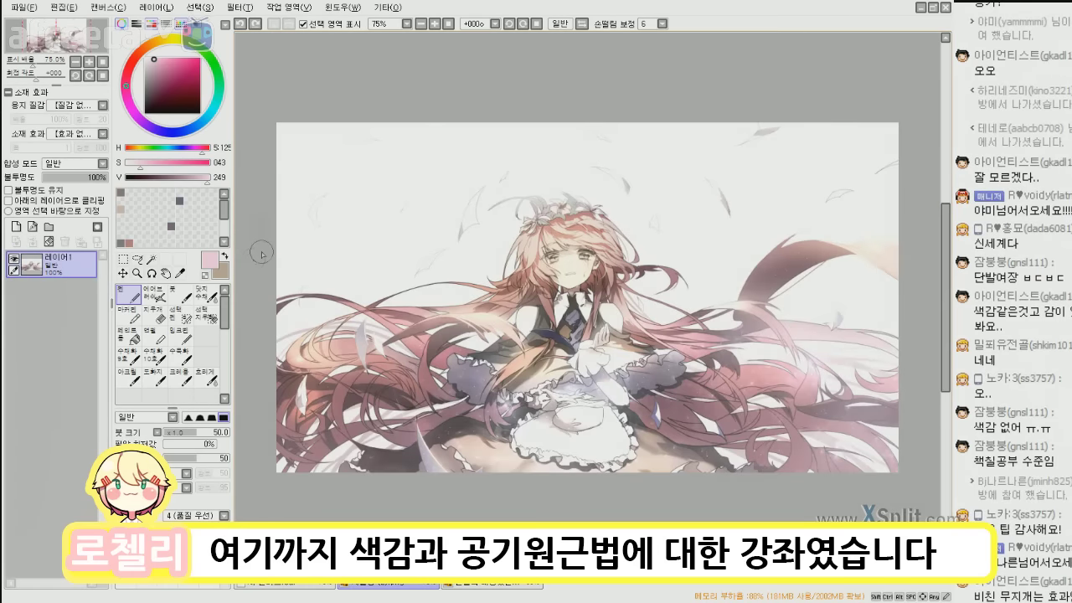